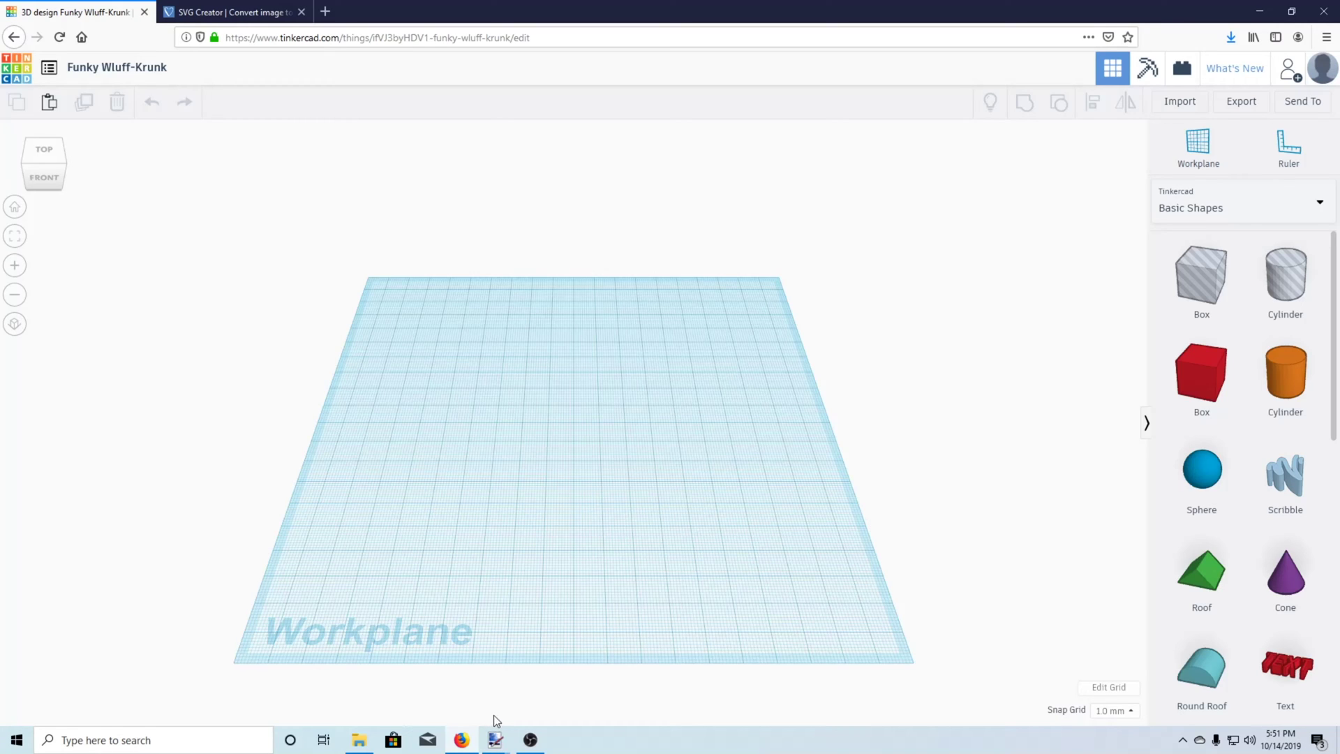
Step: Look through the open image tabs and Magic Wand-select the whole green key shape
mouse_move(506, 744)
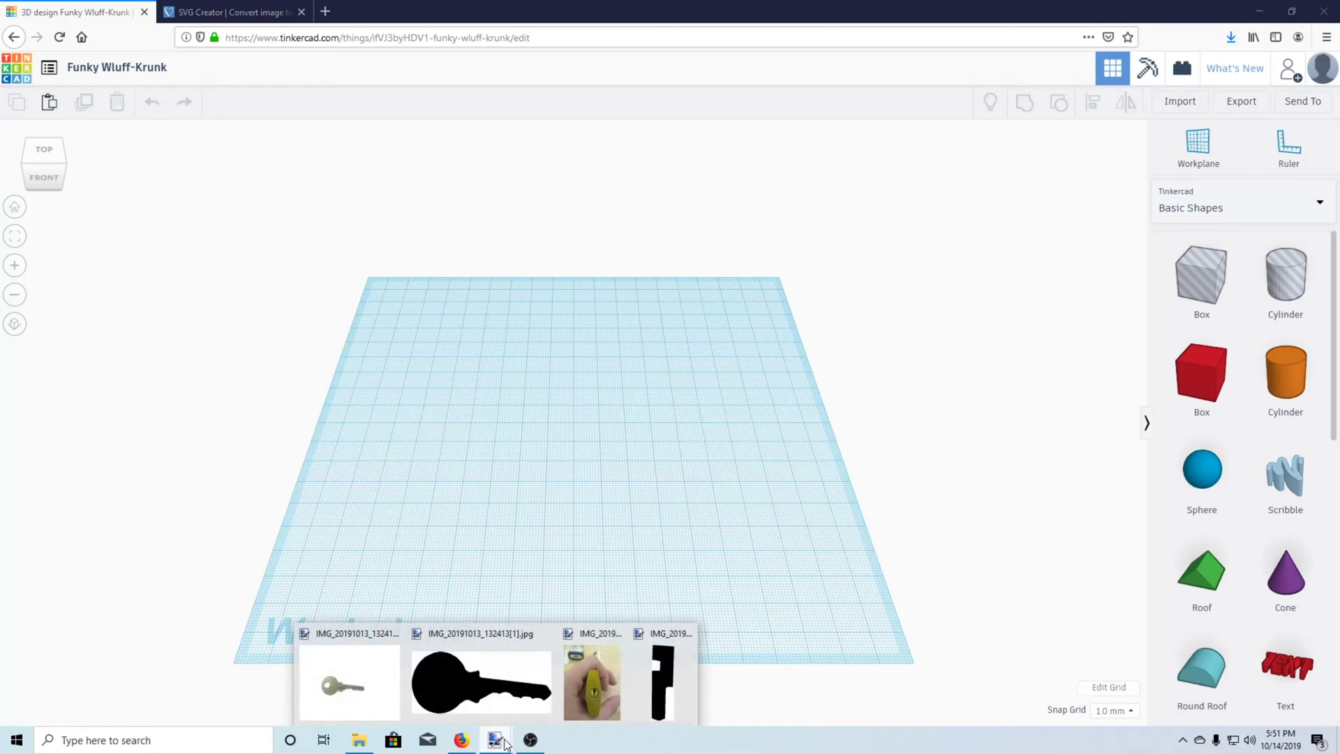
click(356, 675)
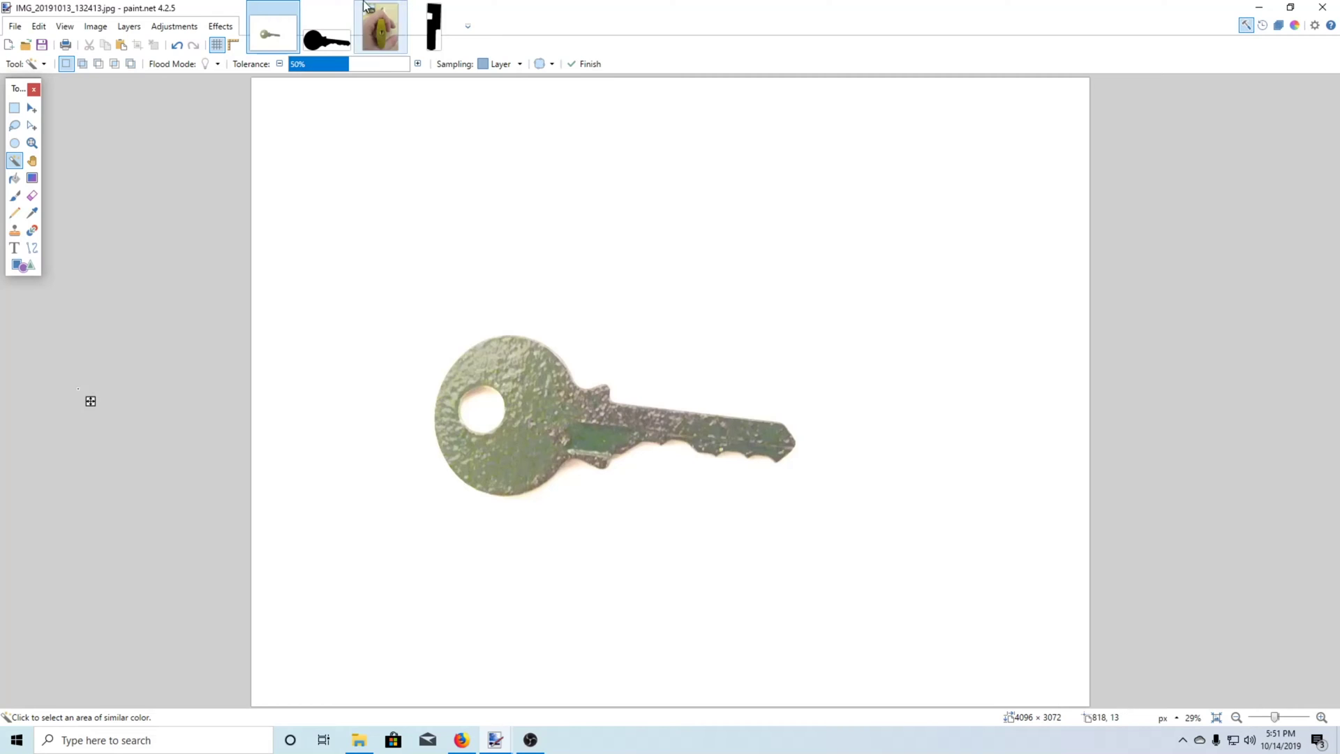
click(381, 49)
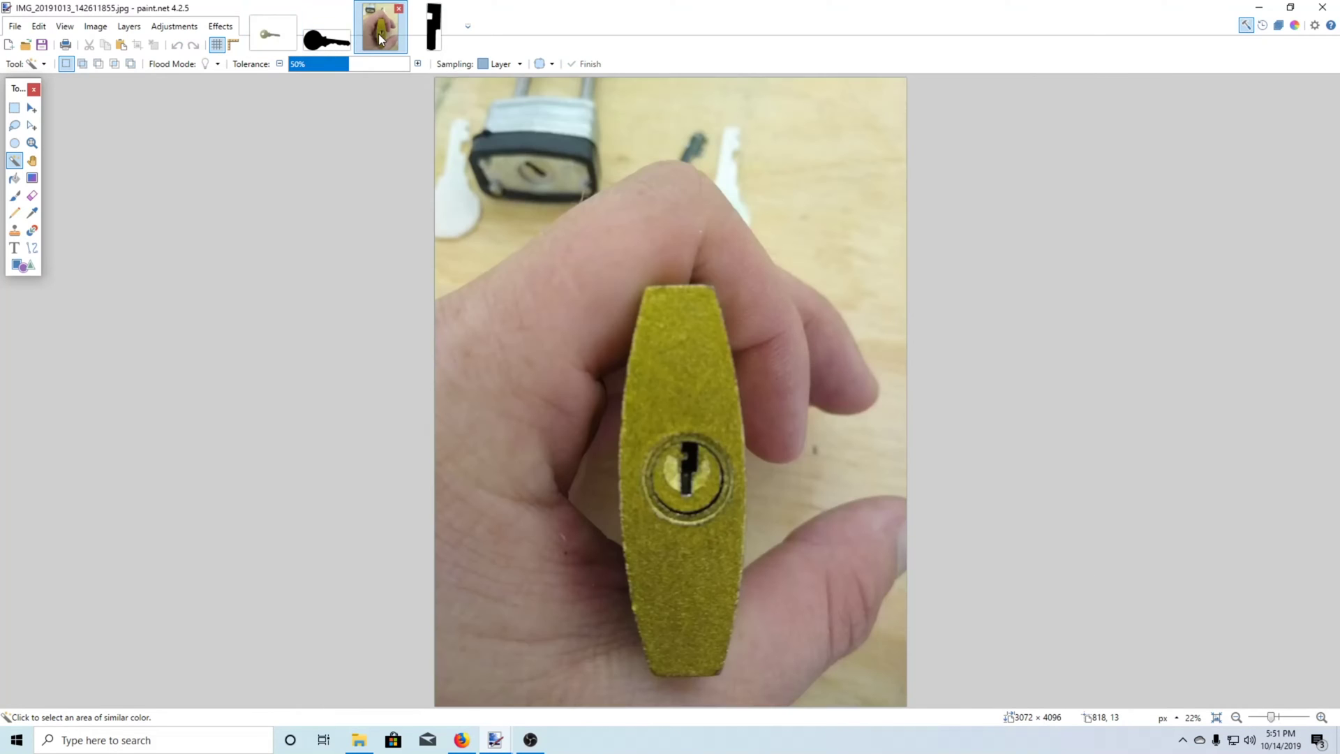
click(325, 35)
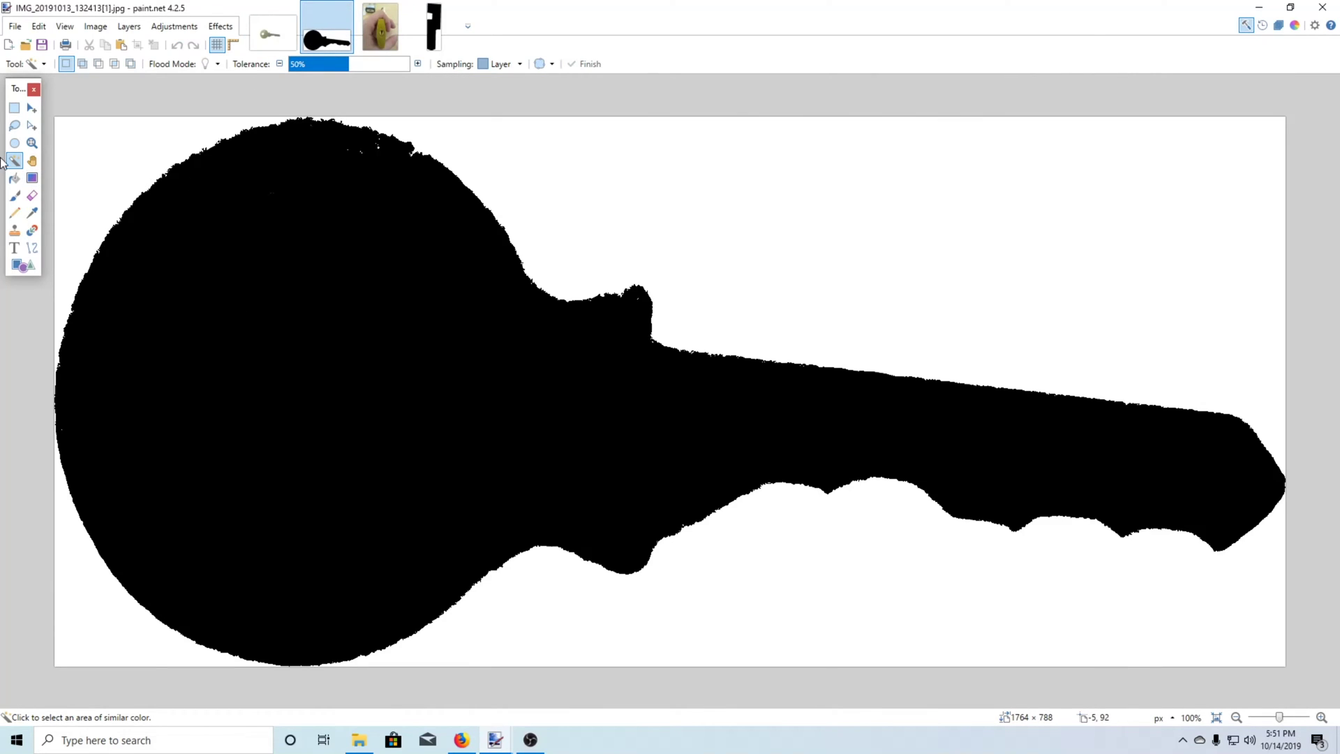
click(286, 8)
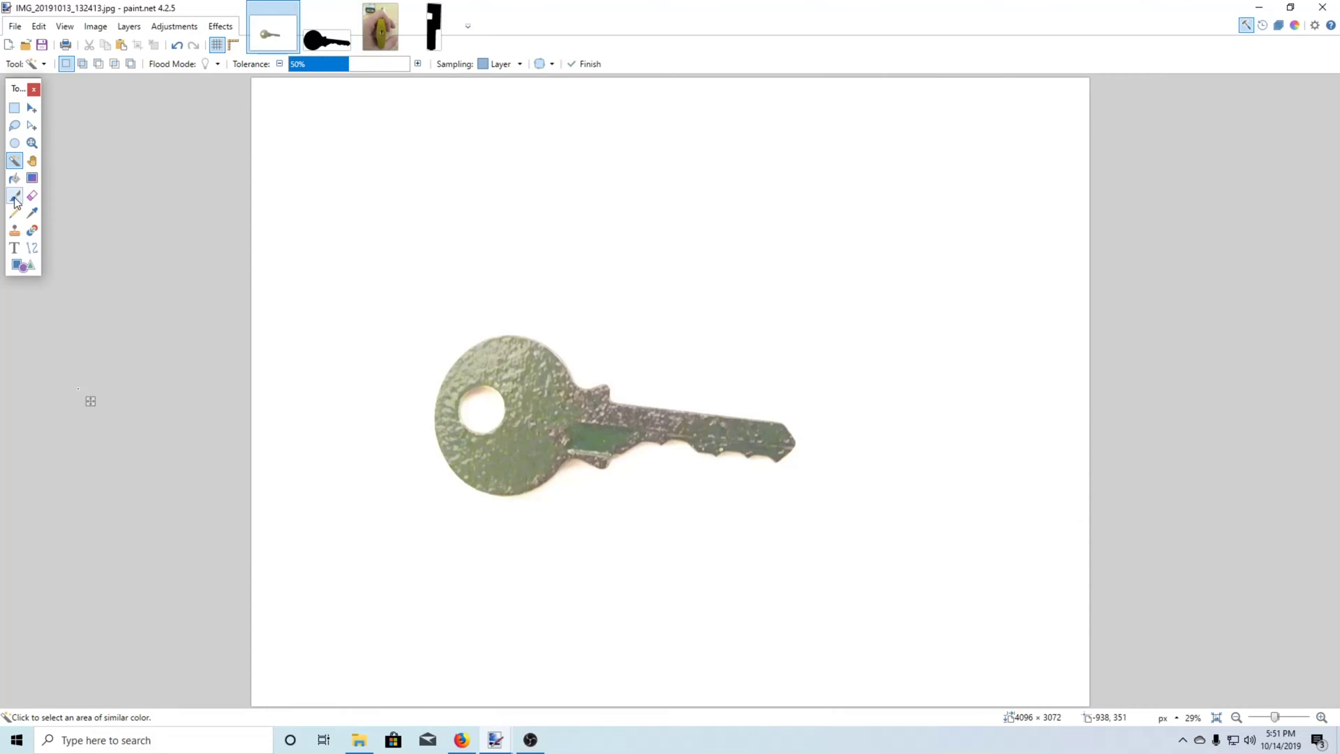
click(533, 412)
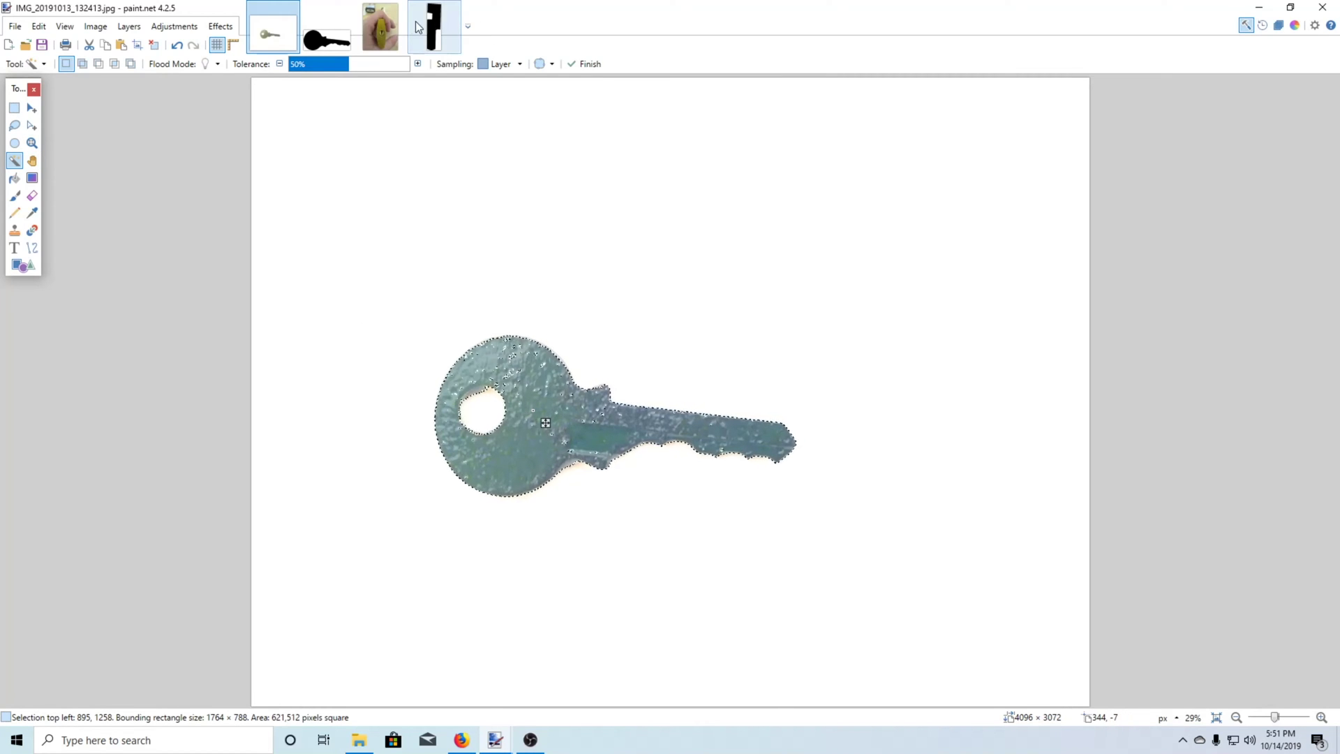
Step: Draw a short vertical line down the padlock photo's keyhole slot, then bring the browser forward
click(382, 30)
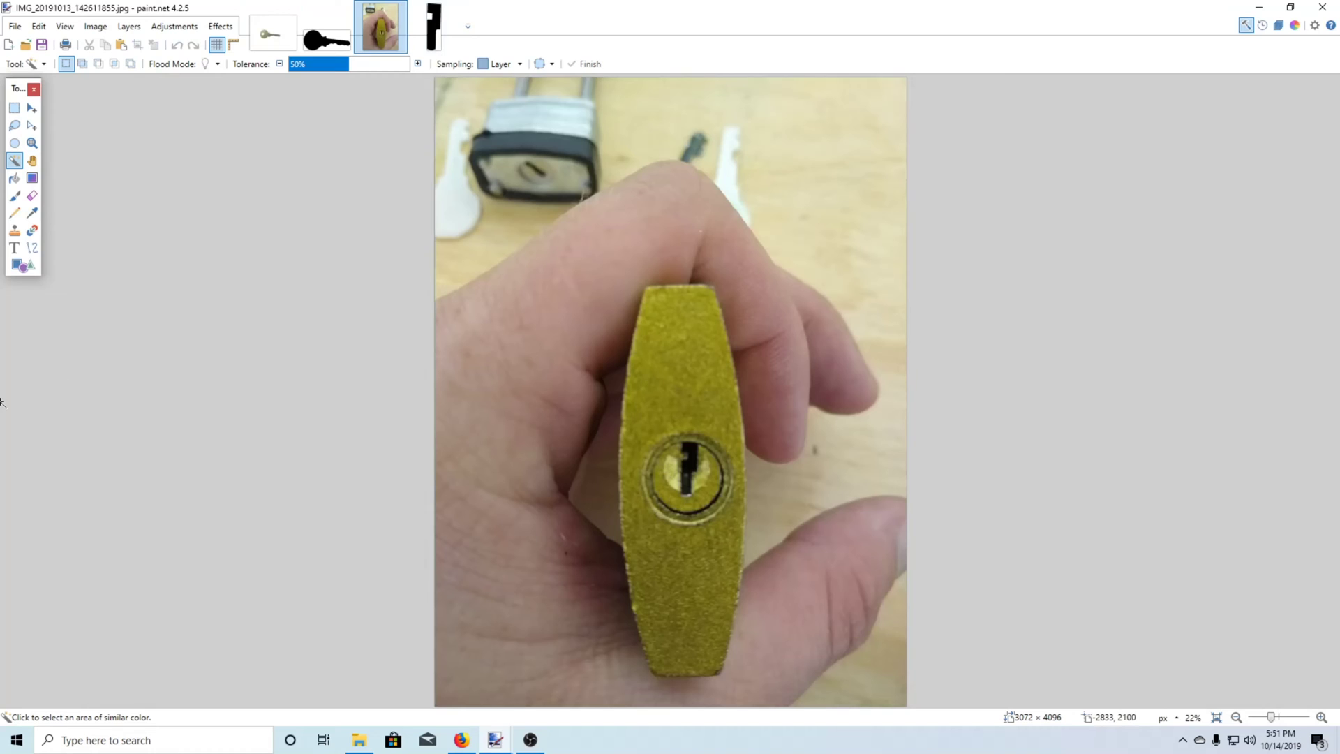
click(32, 247)
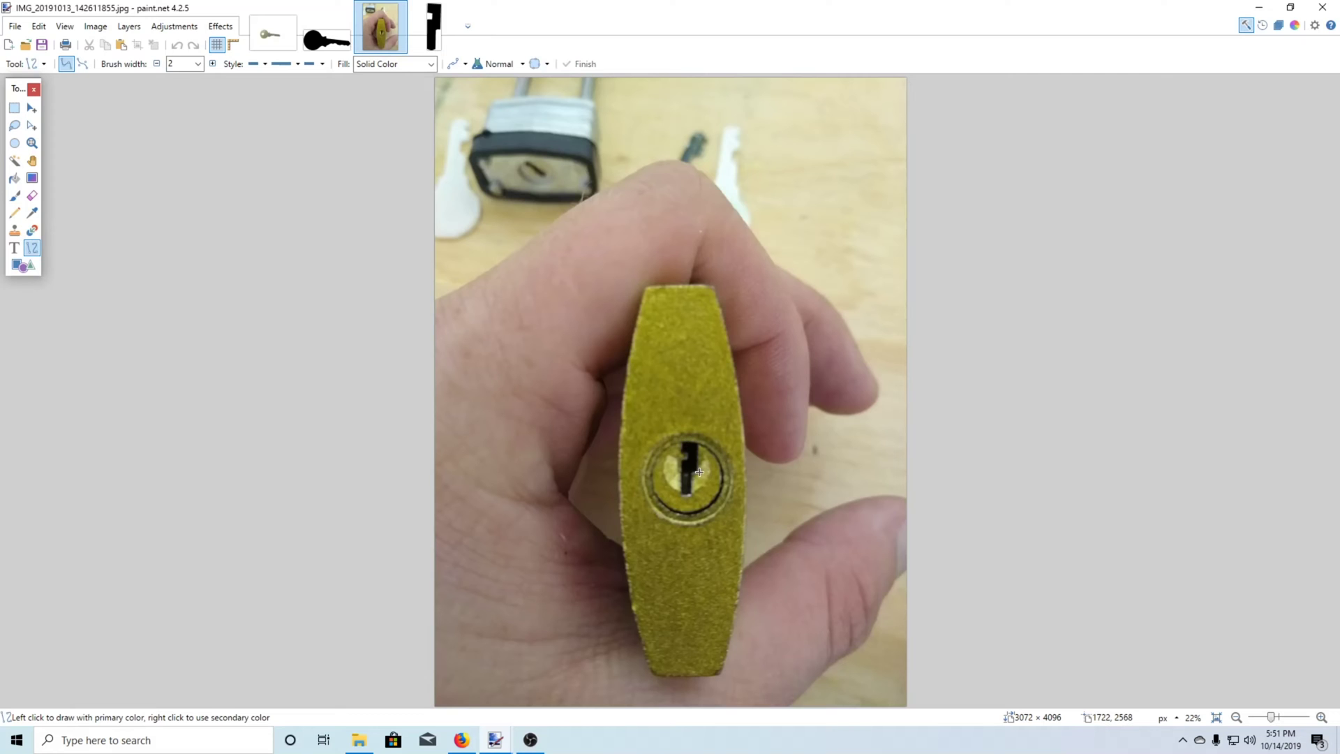
ctrl+scroll(699, 471, up, 5)
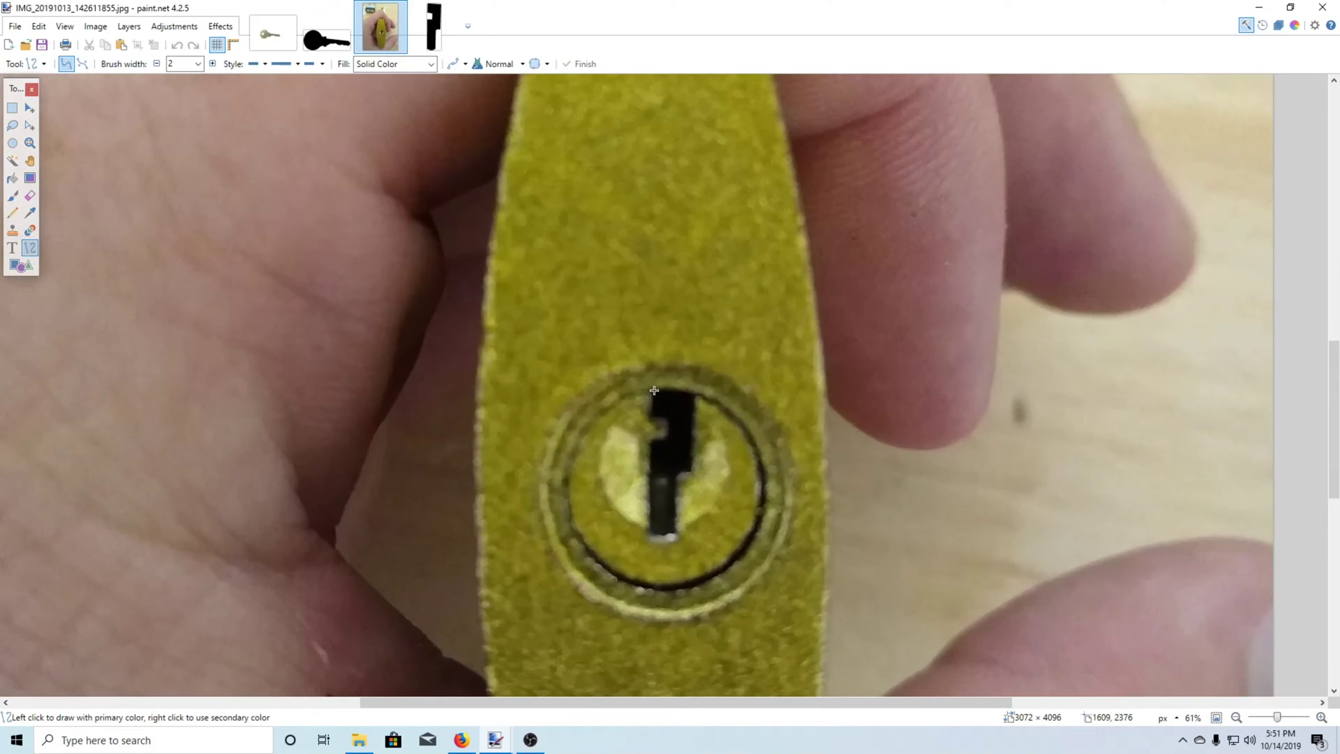
drag(656, 390, 654, 421)
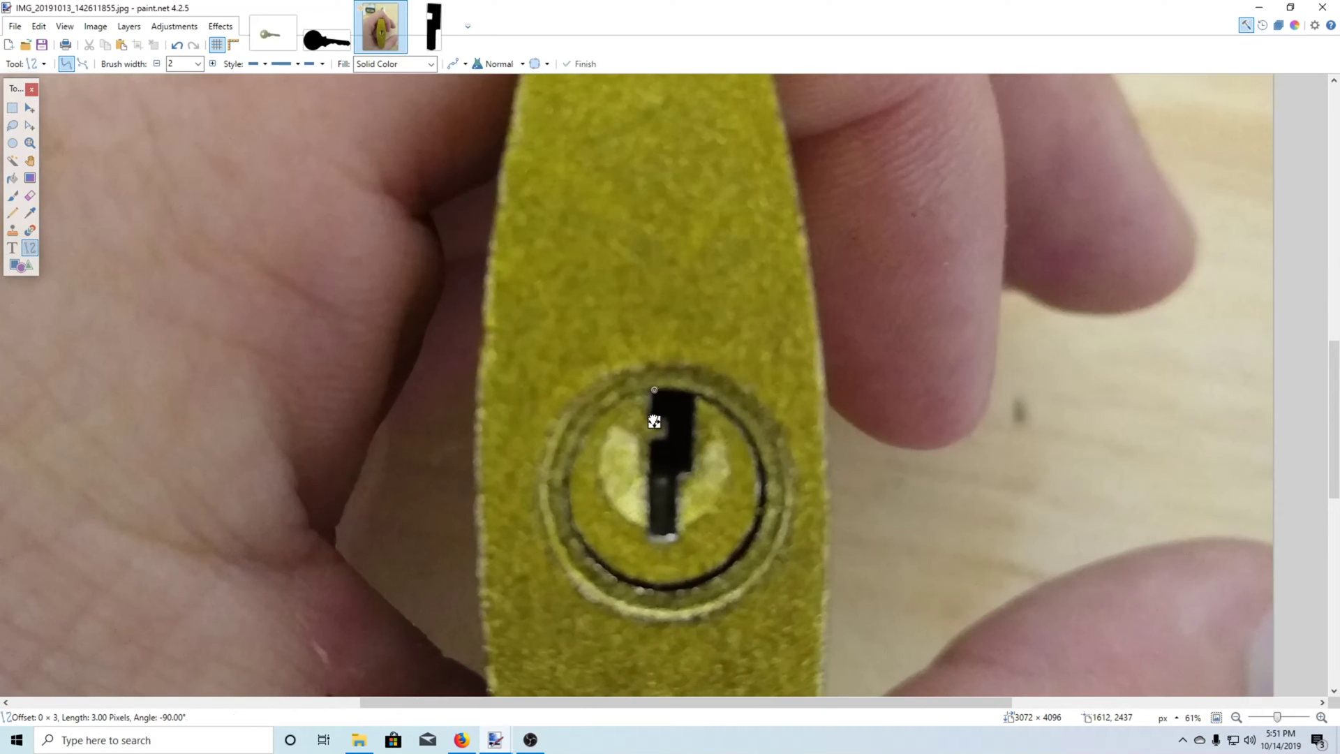
key(ctrl+Tab)
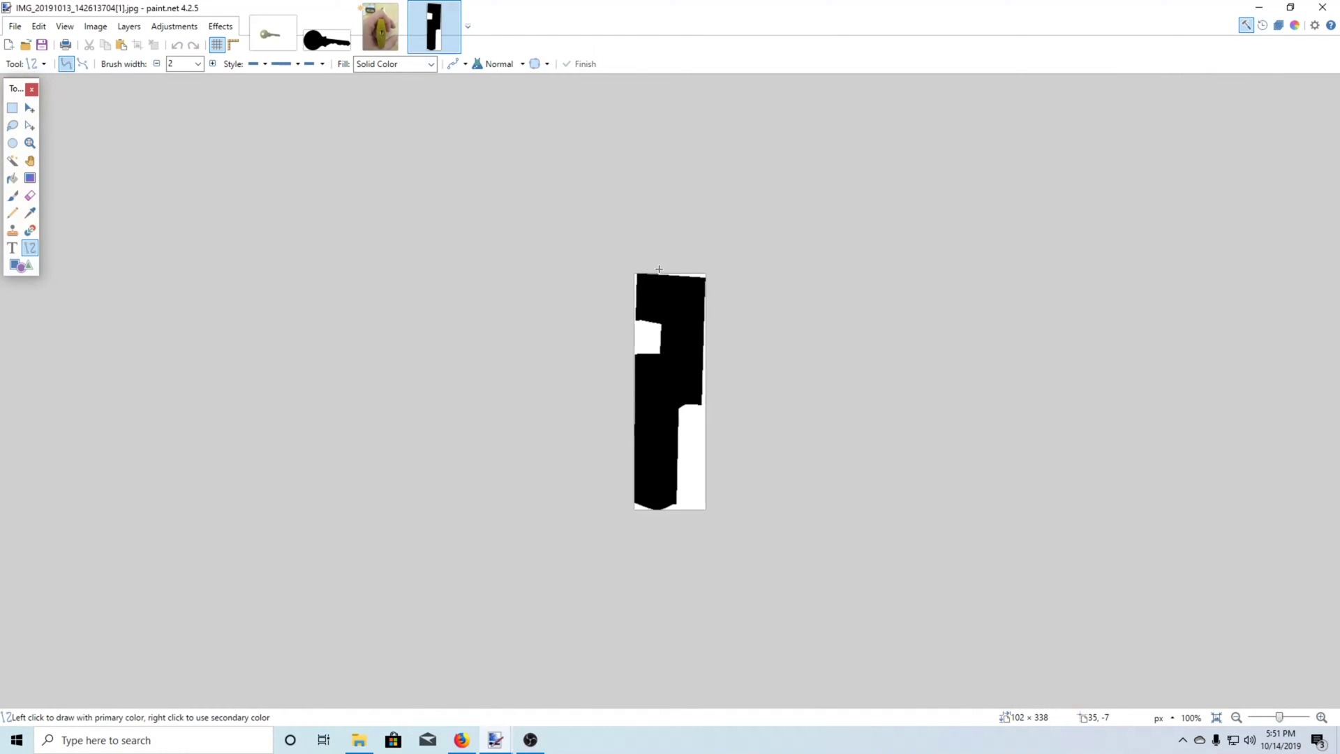
click(460, 736)
Step: Convert the black key silhouette image to SVG on SVG Creator and save the file
click(209, 8)
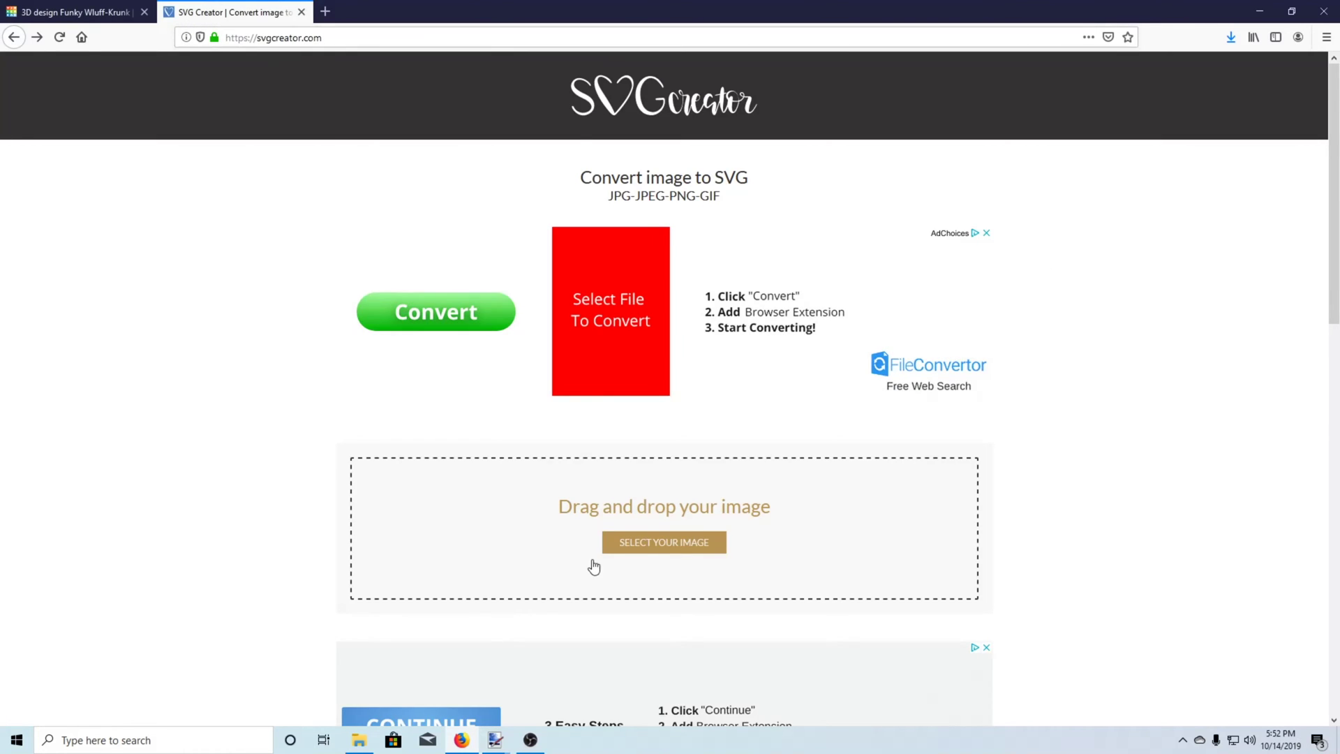
click(663, 545)
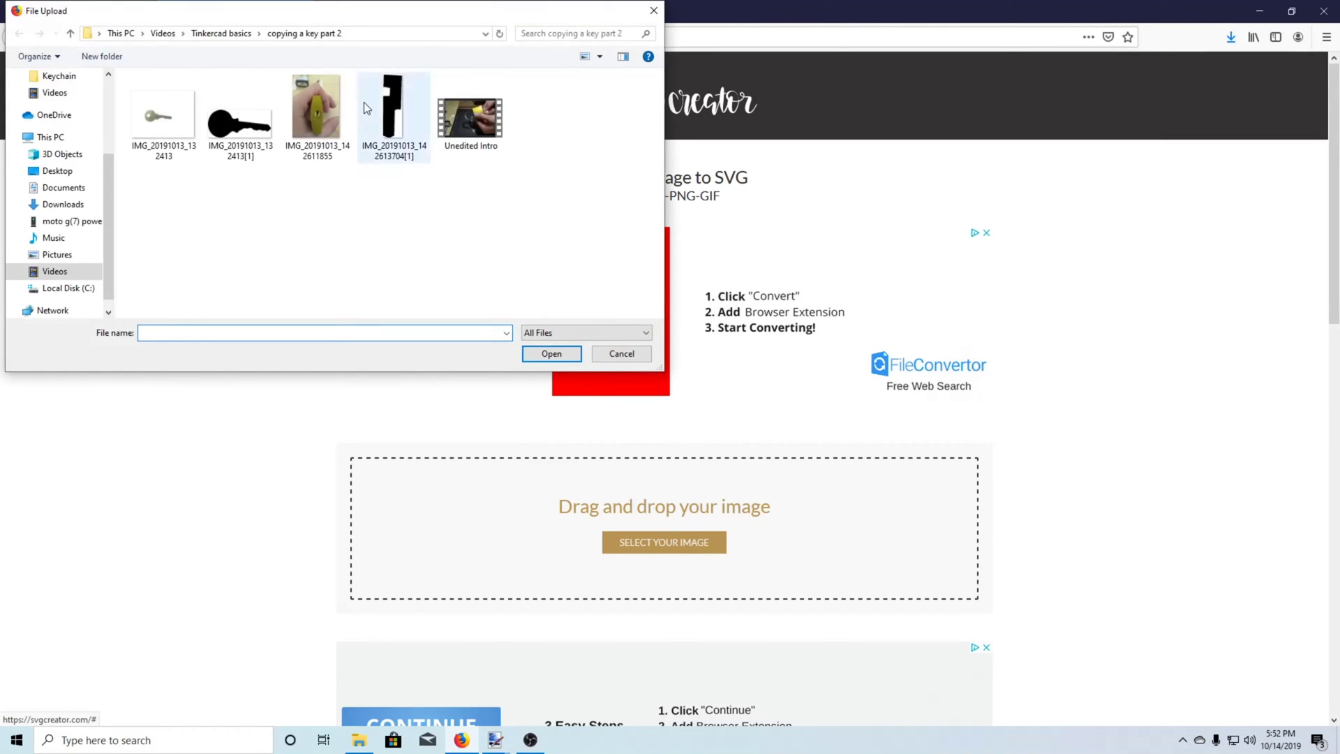
click(241, 132)
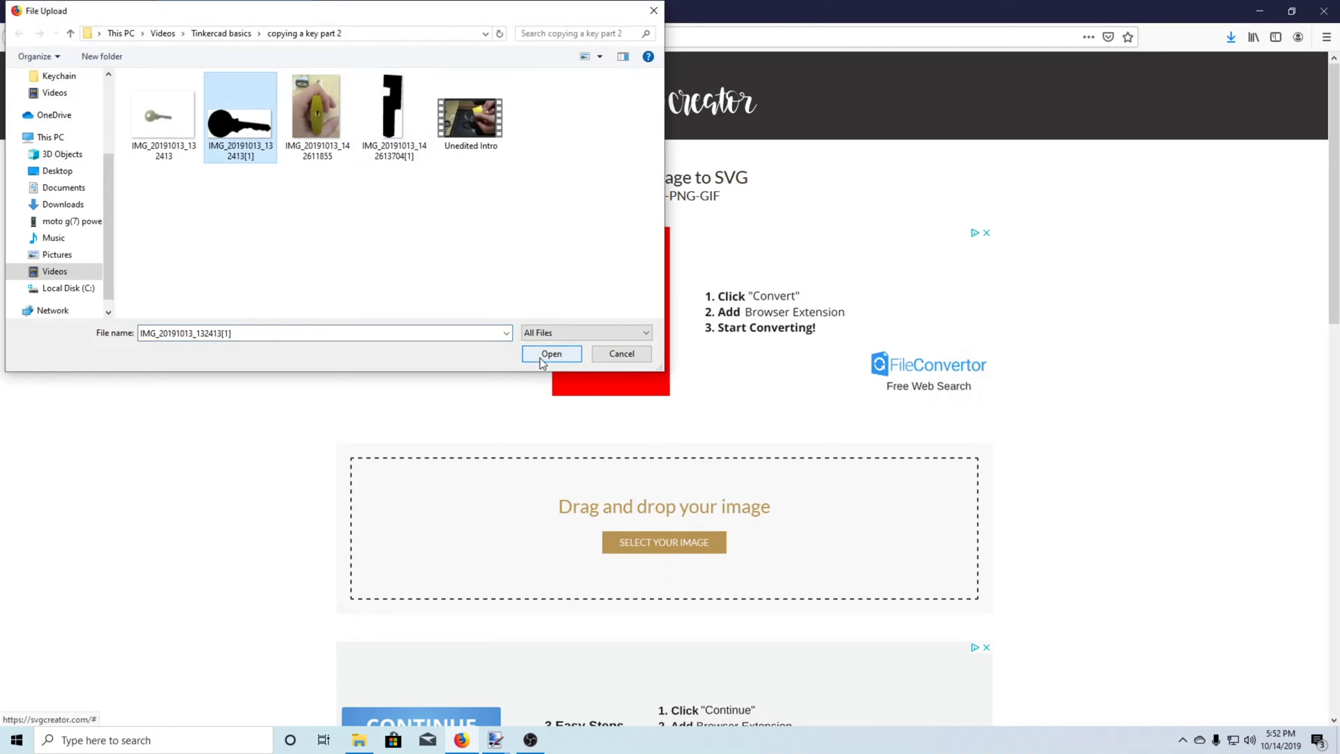
click(551, 354)
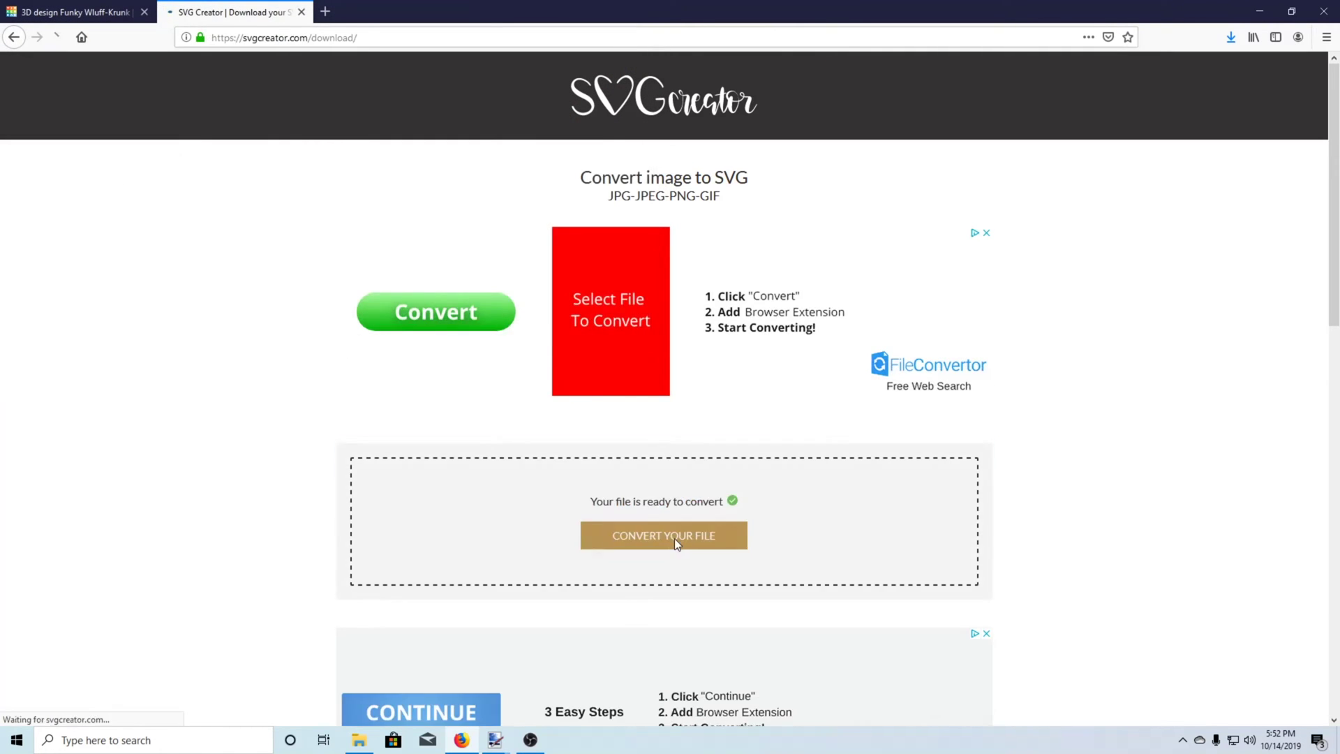
click(674, 538)
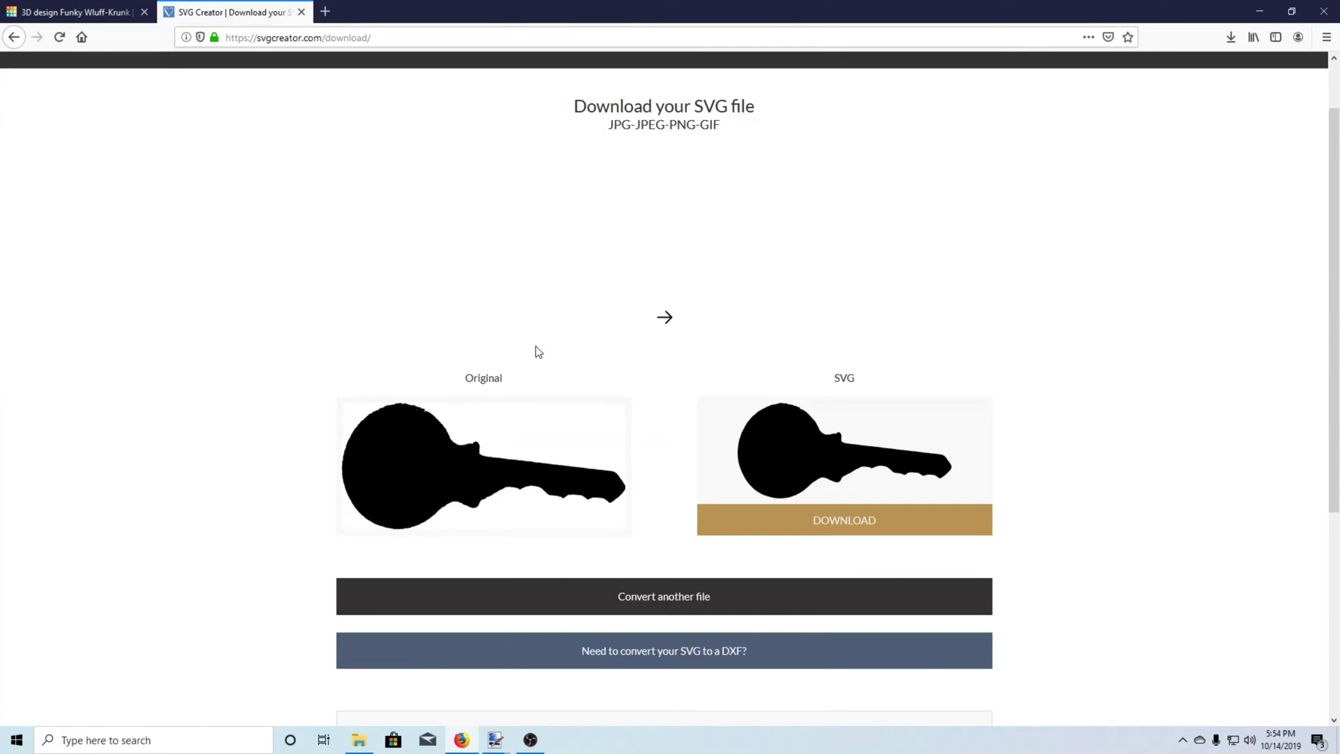
click(796, 534)
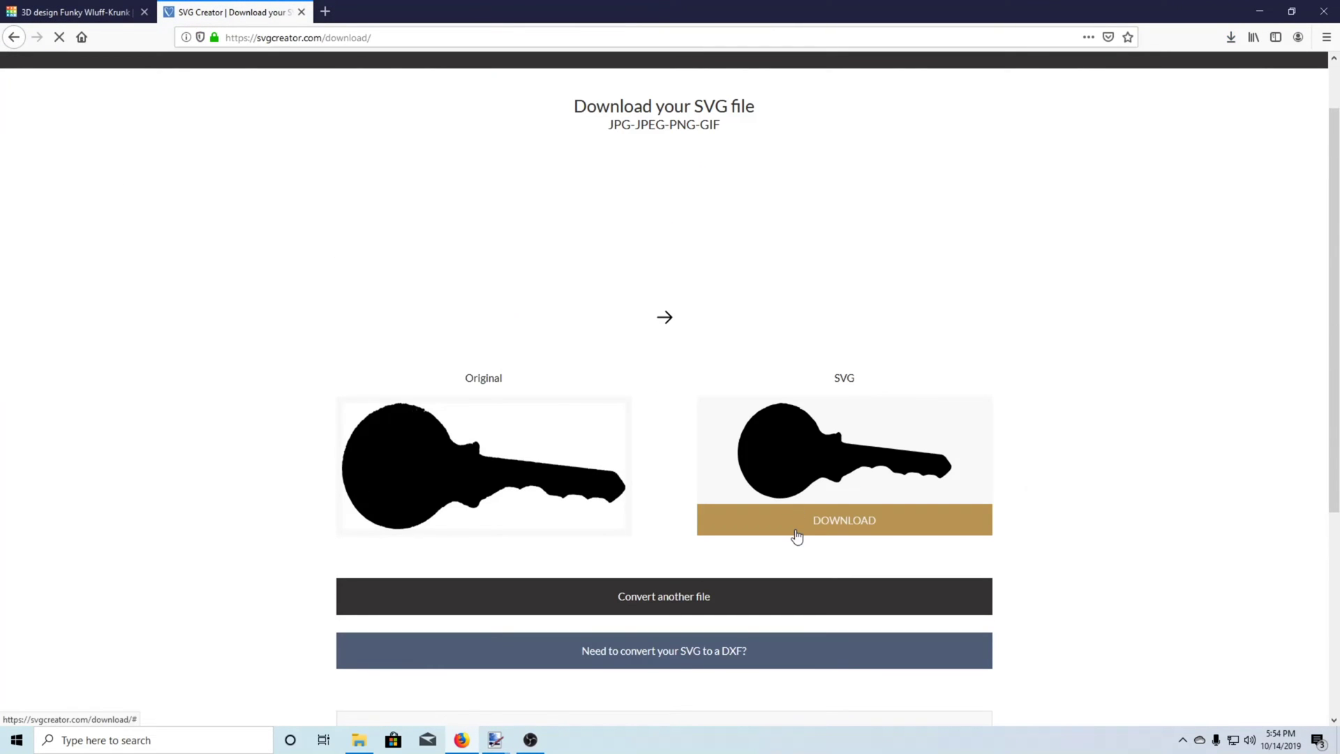
click(1215, 686)
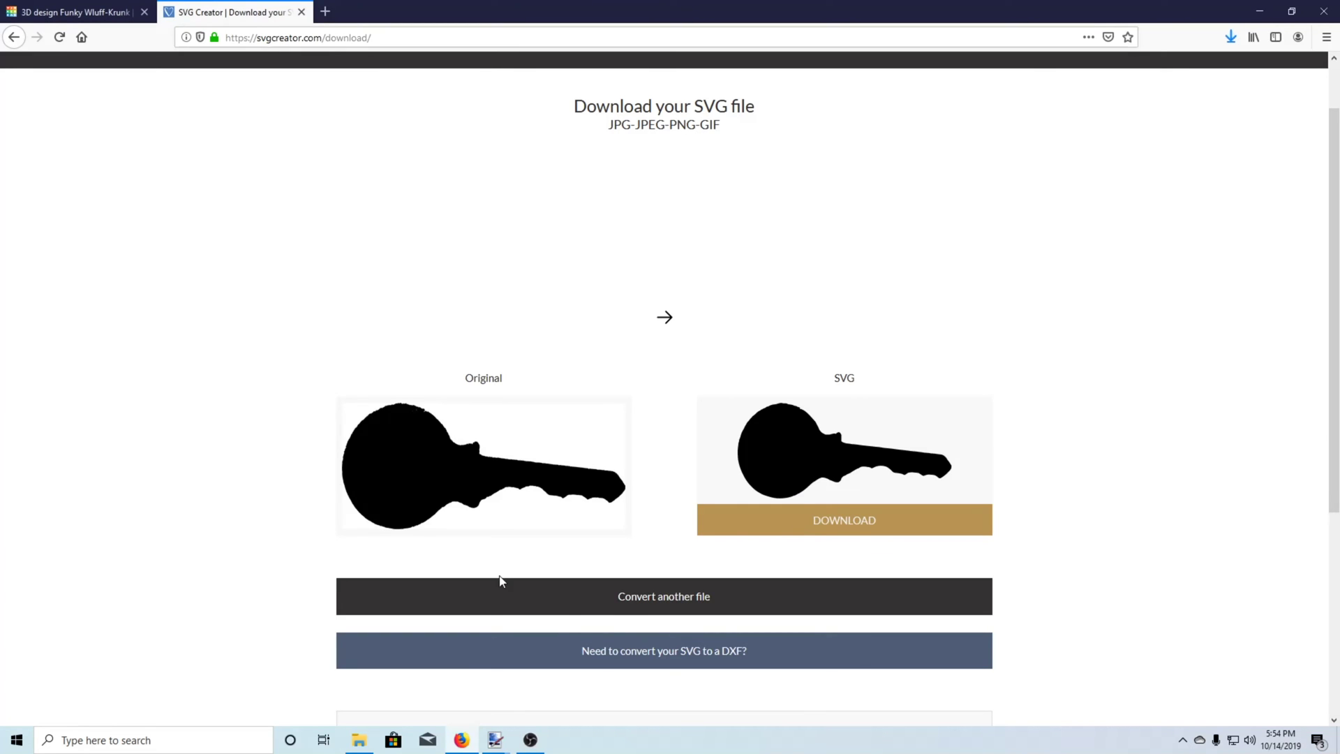
Step: Convert the keyhole shape image to SVG and save that file too
click(610, 616)
click(664, 542)
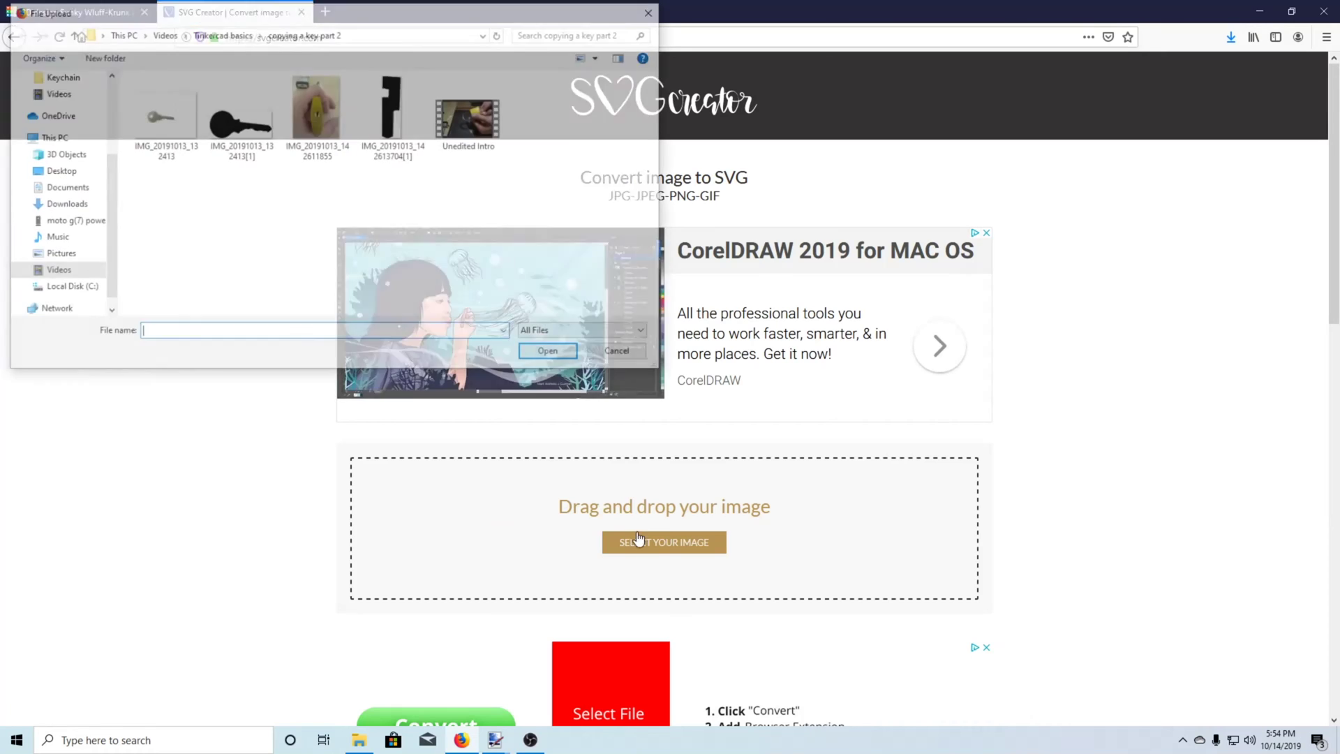
click(395, 118)
click(551, 354)
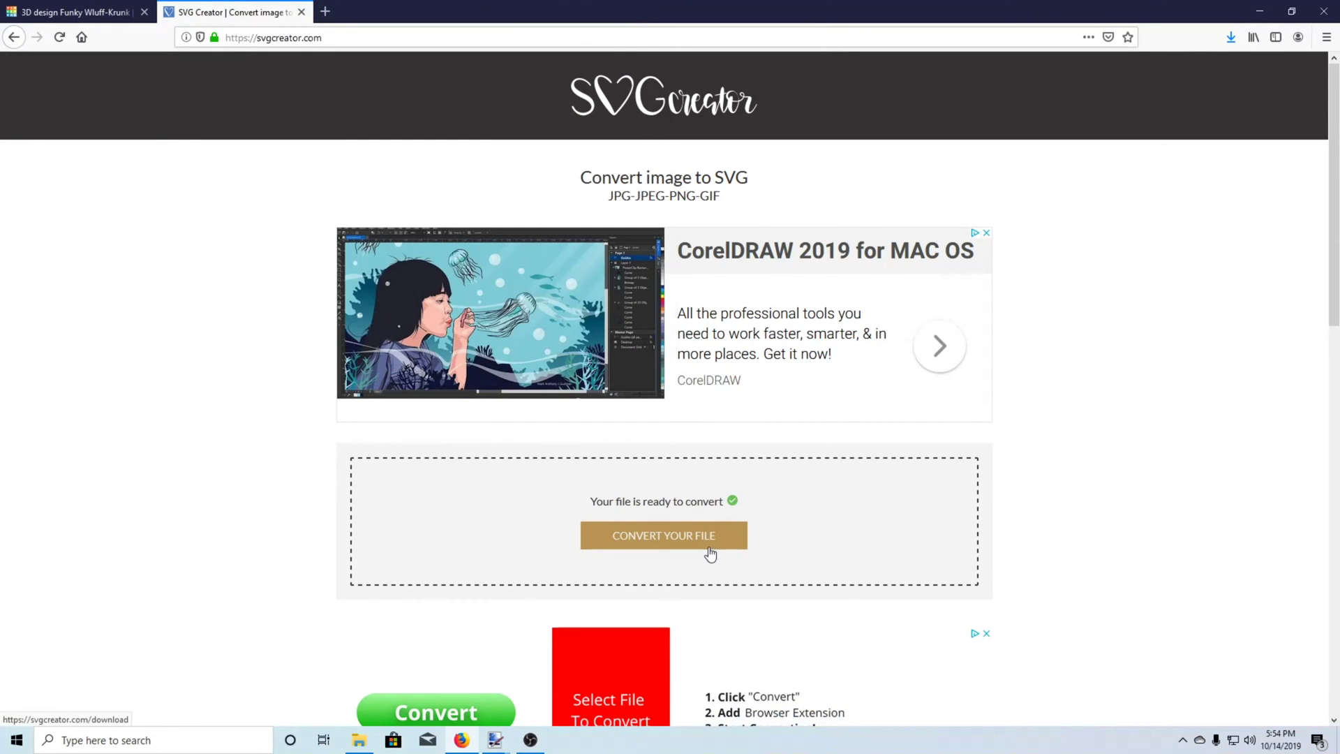
click(709, 552)
scroll(726, 569, down, 1)
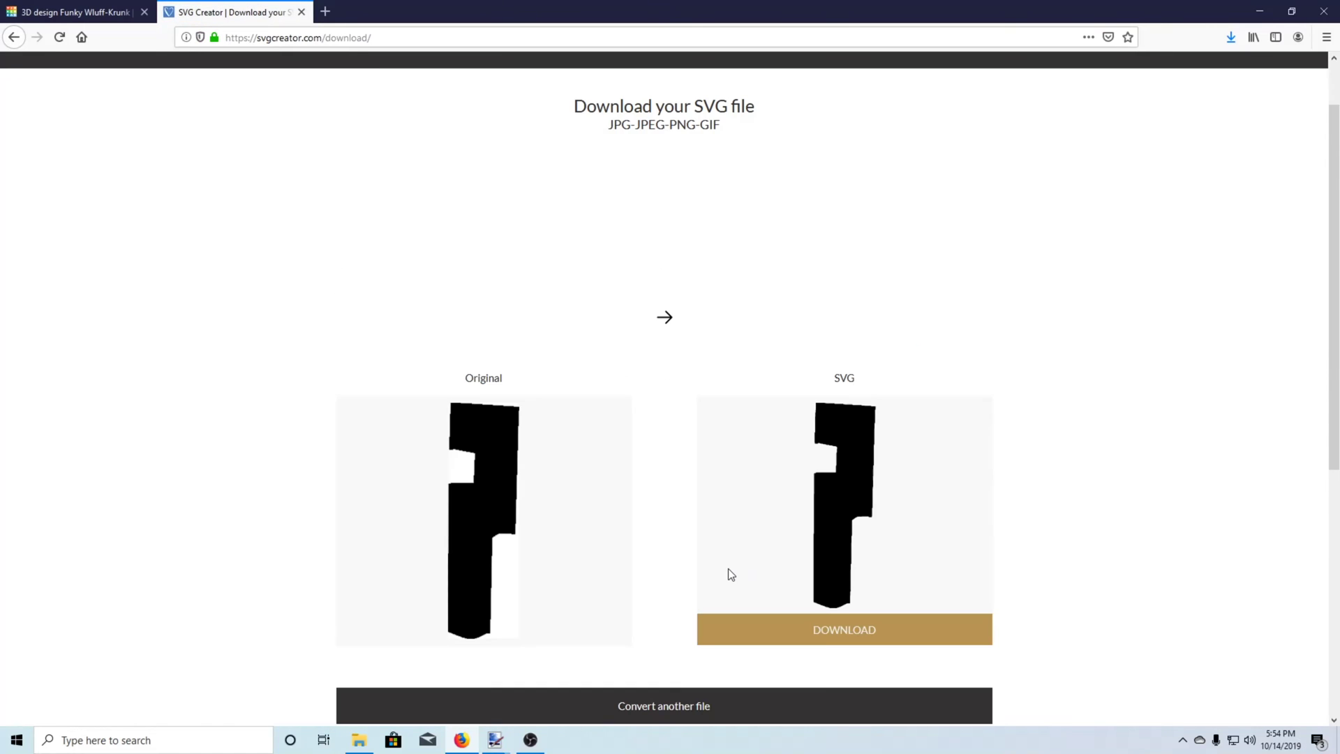
click(863, 629)
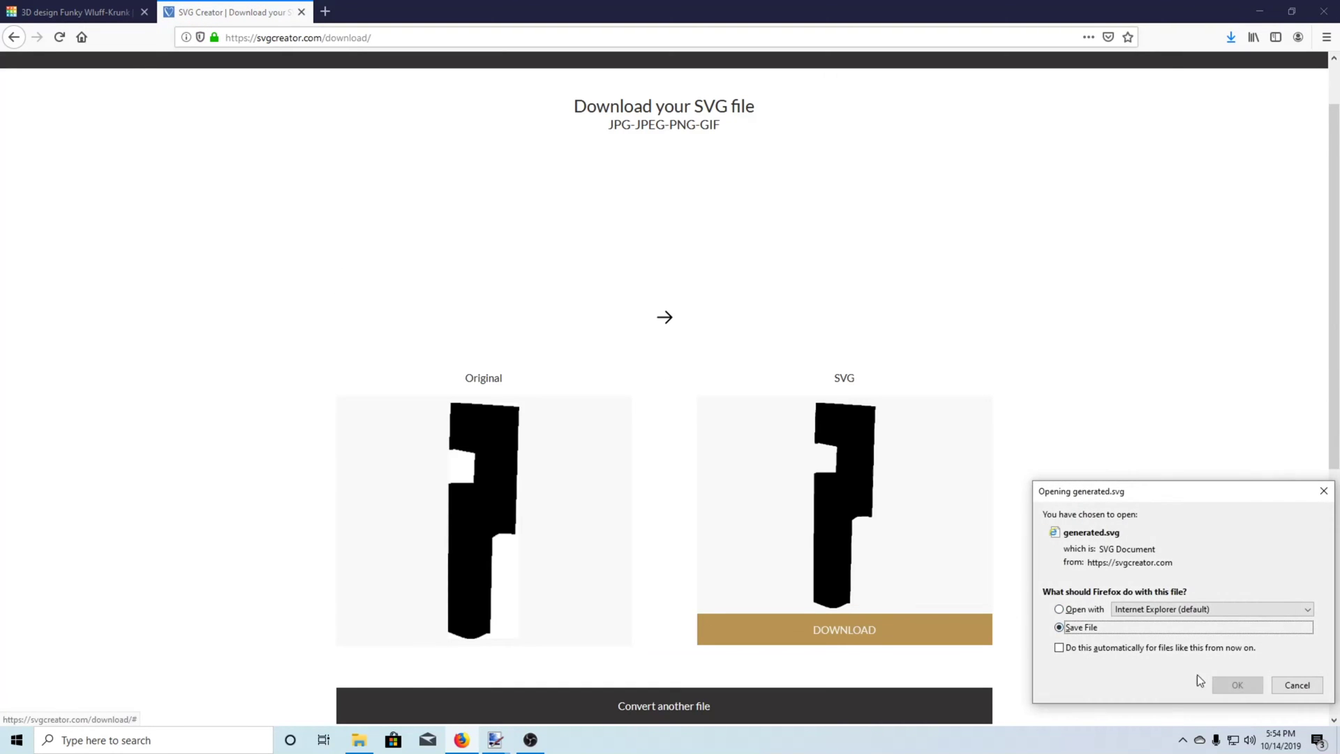
click(1237, 690)
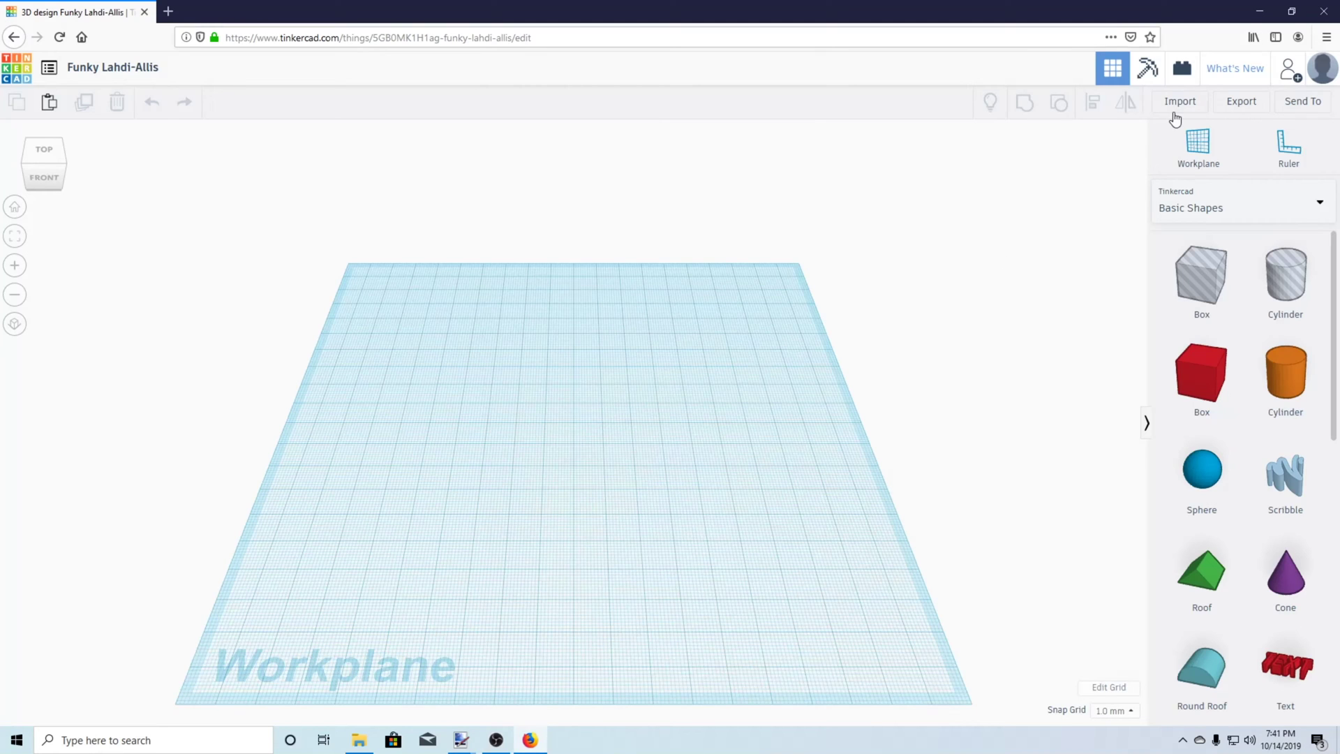
Step: Import generated(6).svg into Tinkercad with its width changed from 700 to 40
click(1175, 106)
click(626, 386)
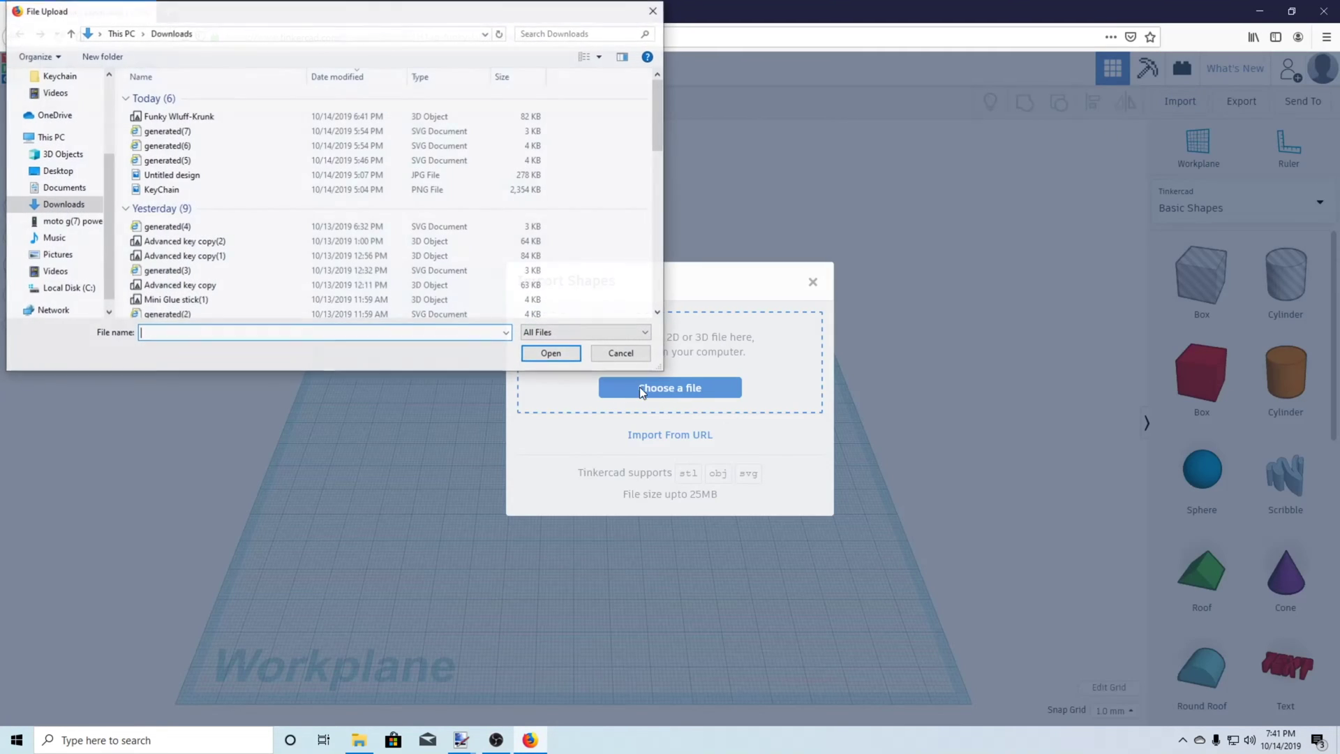
click(168, 145)
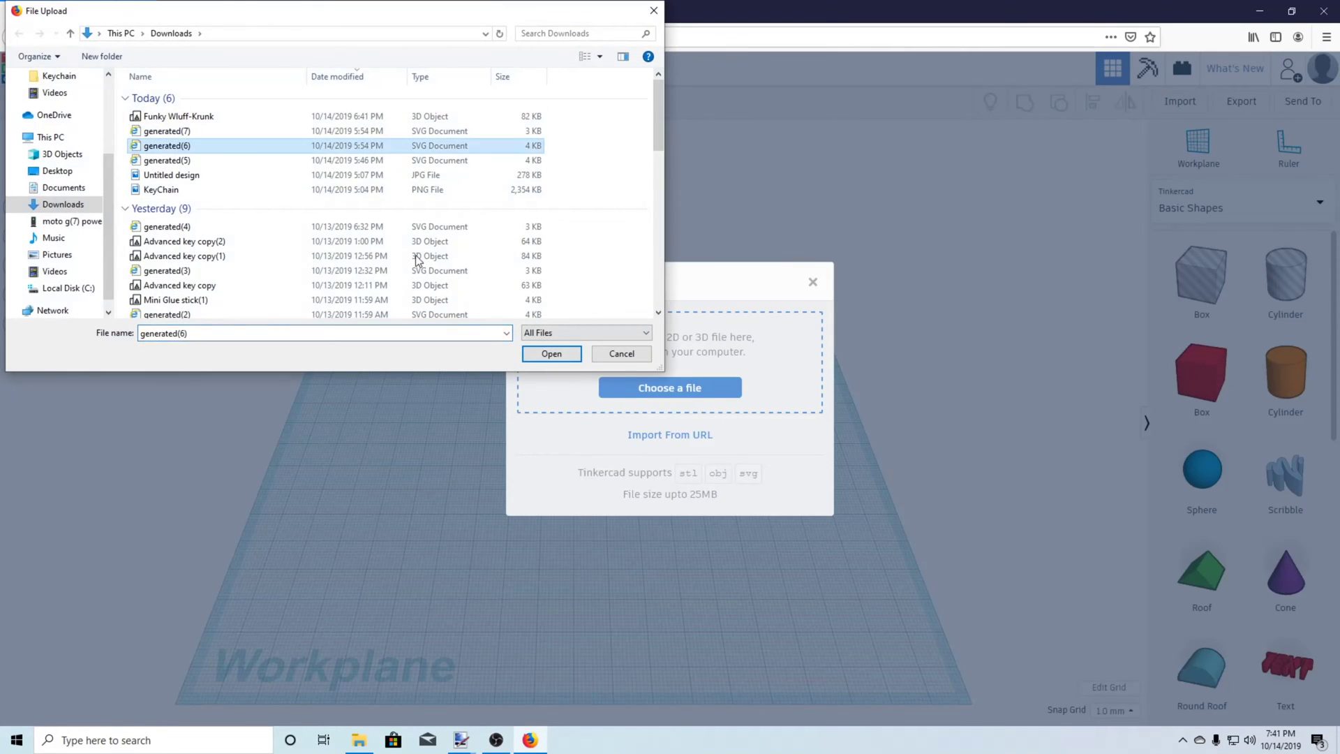
click(551, 354)
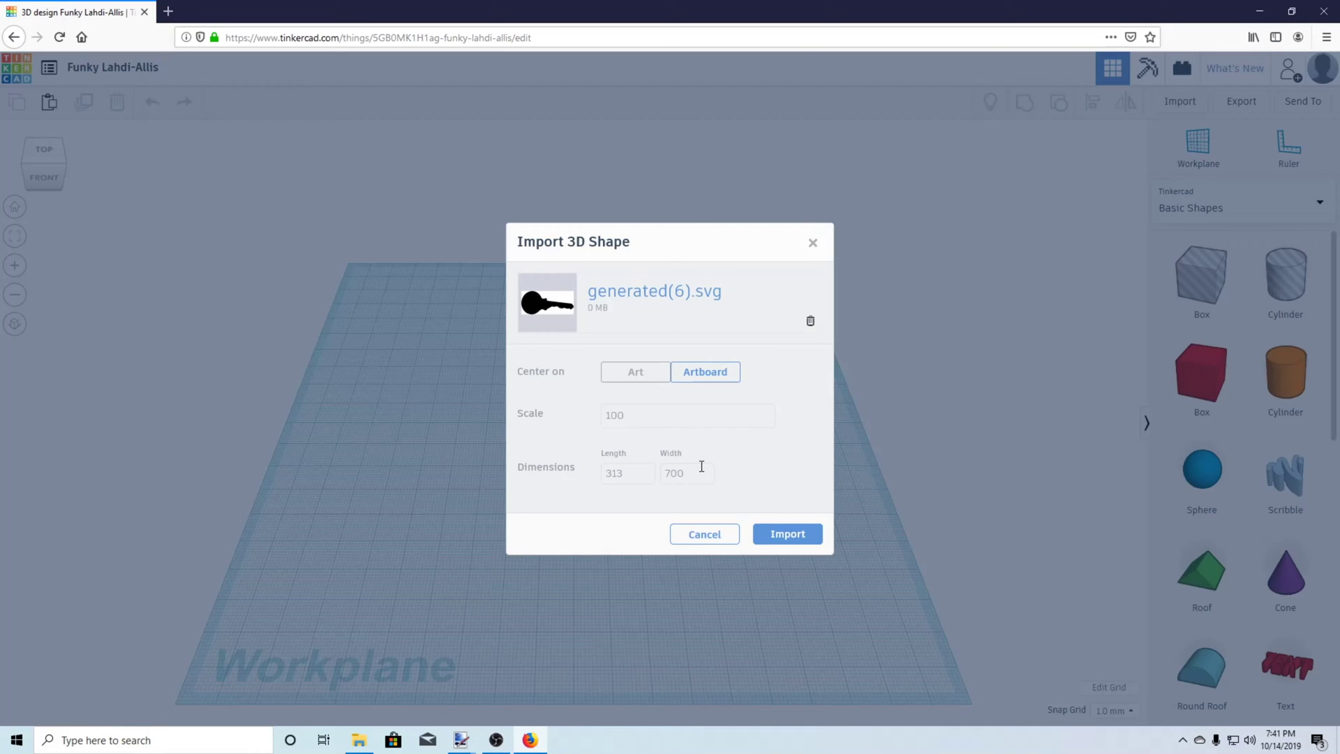
drag(701, 466, 651, 469)
text(40)
click(741, 492)
click(787, 534)
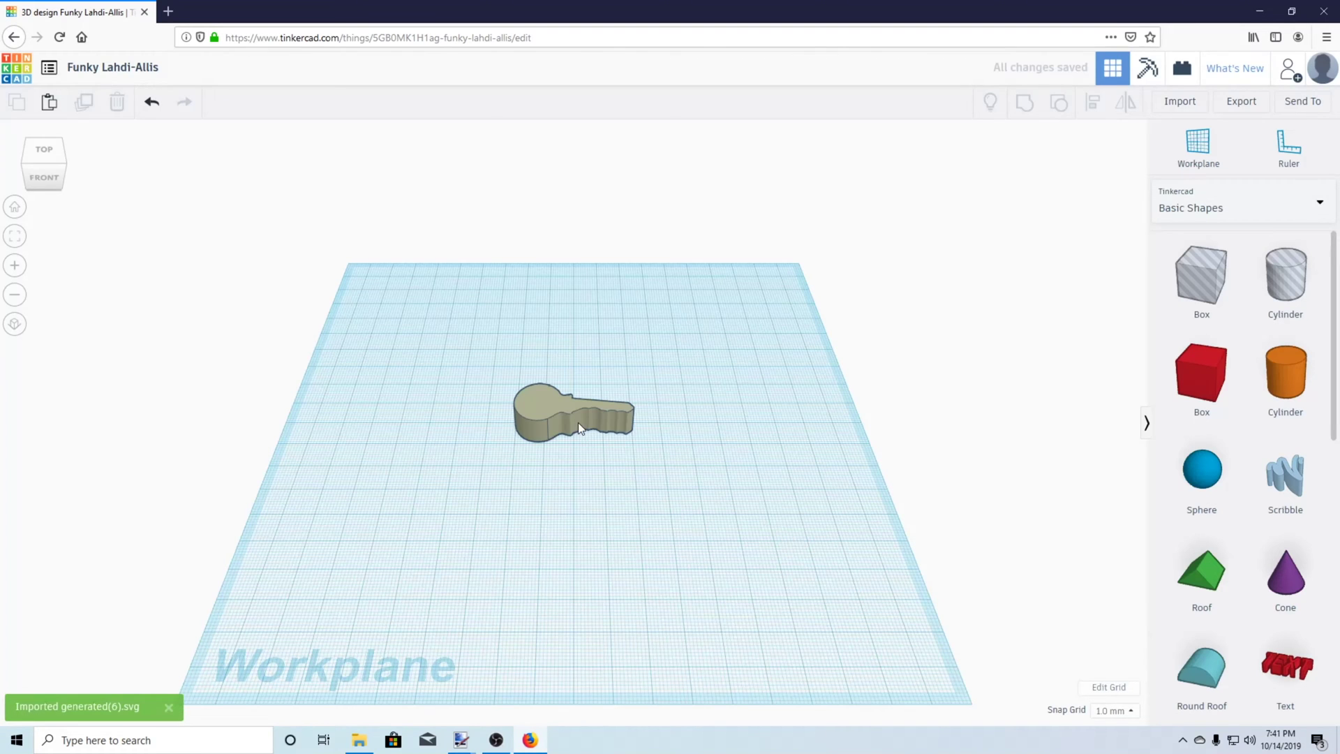
Step: Place the Ruler by the key and set the key's height to 1.50 mm
click(570, 417)
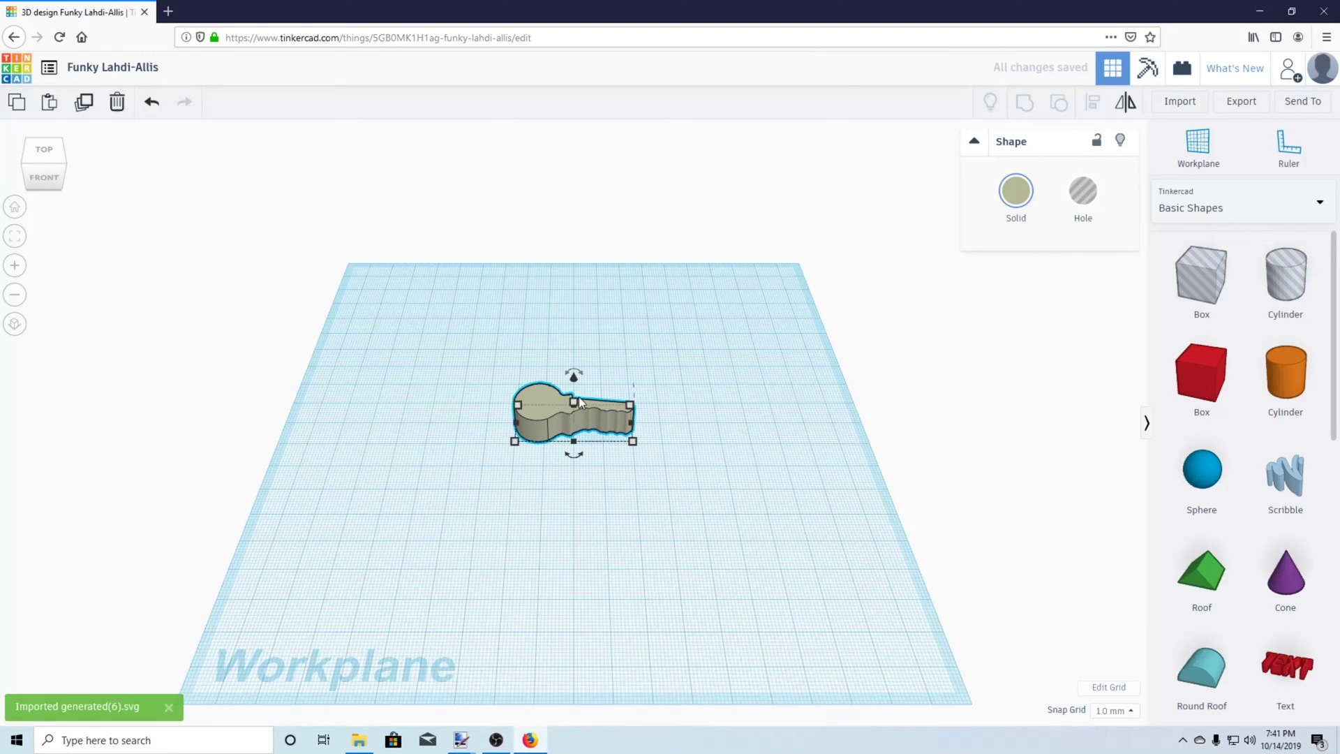
click(1288, 150)
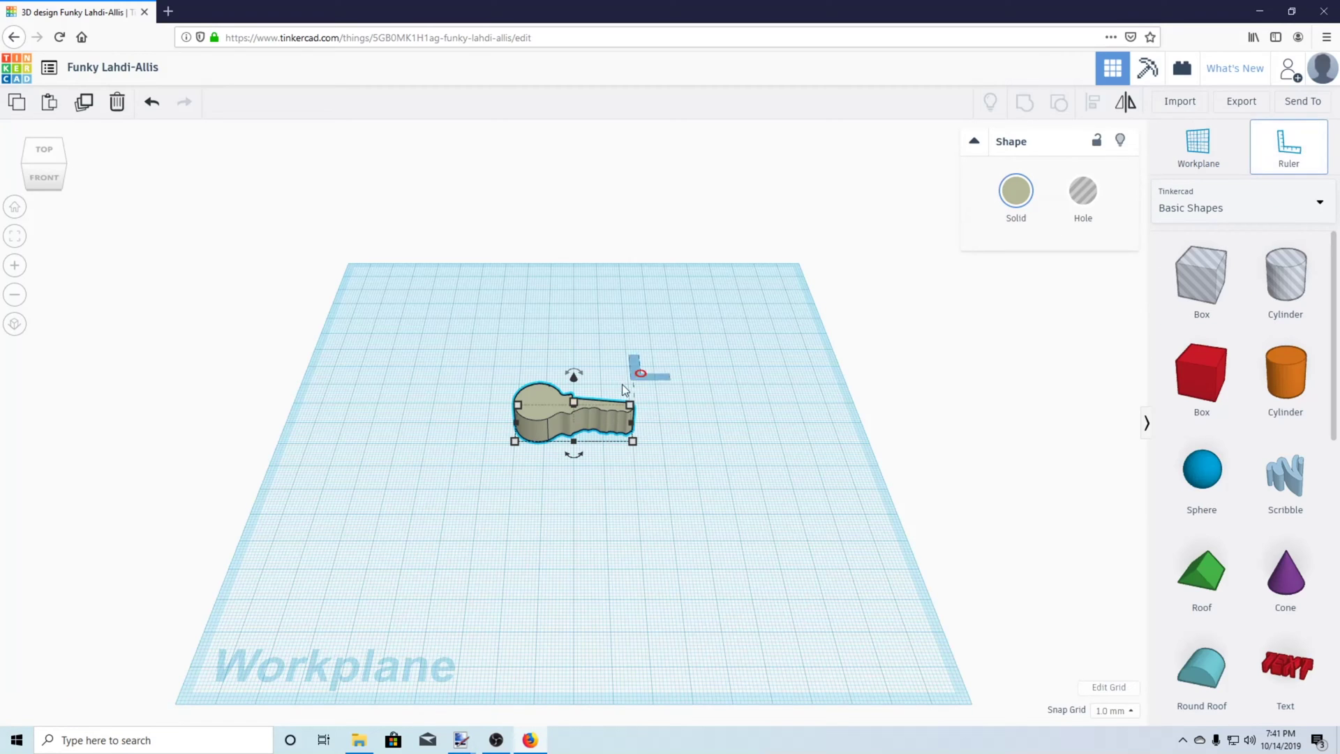
click(391, 451)
click(690, 432)
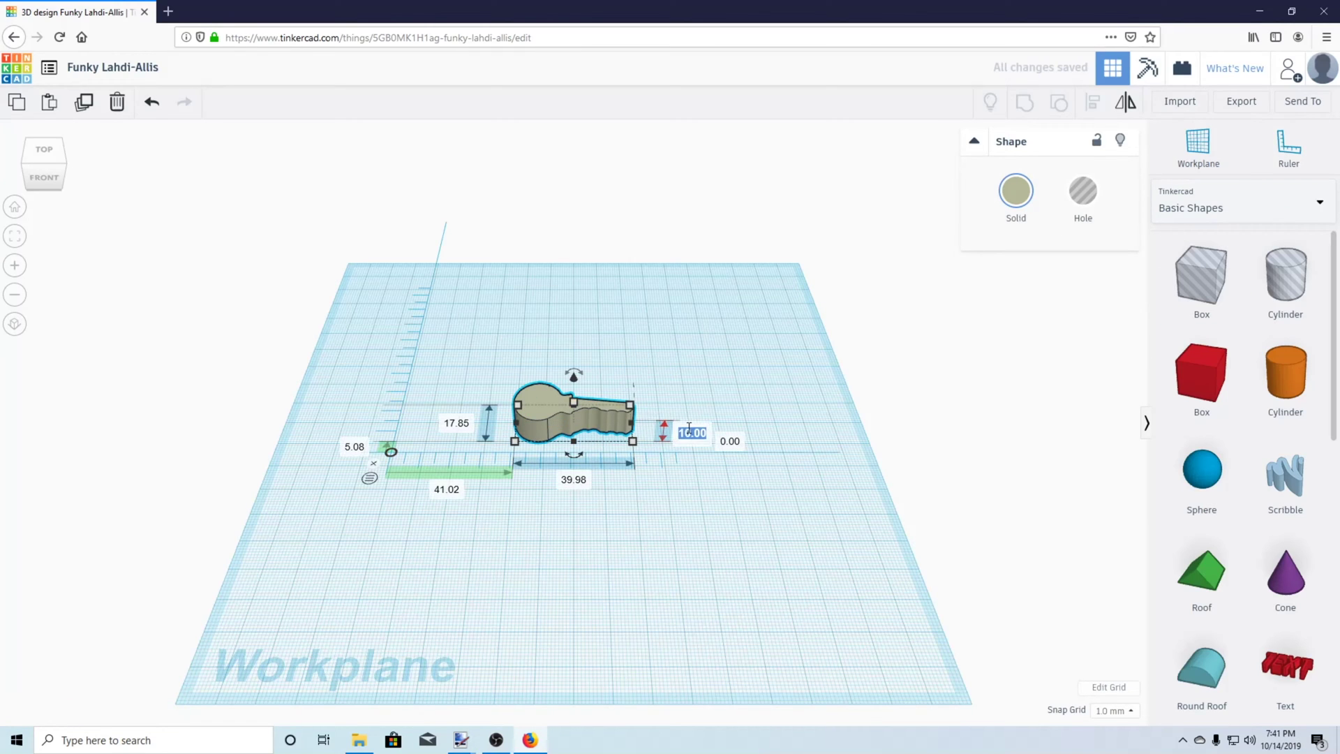
text(4.)
key(Return)
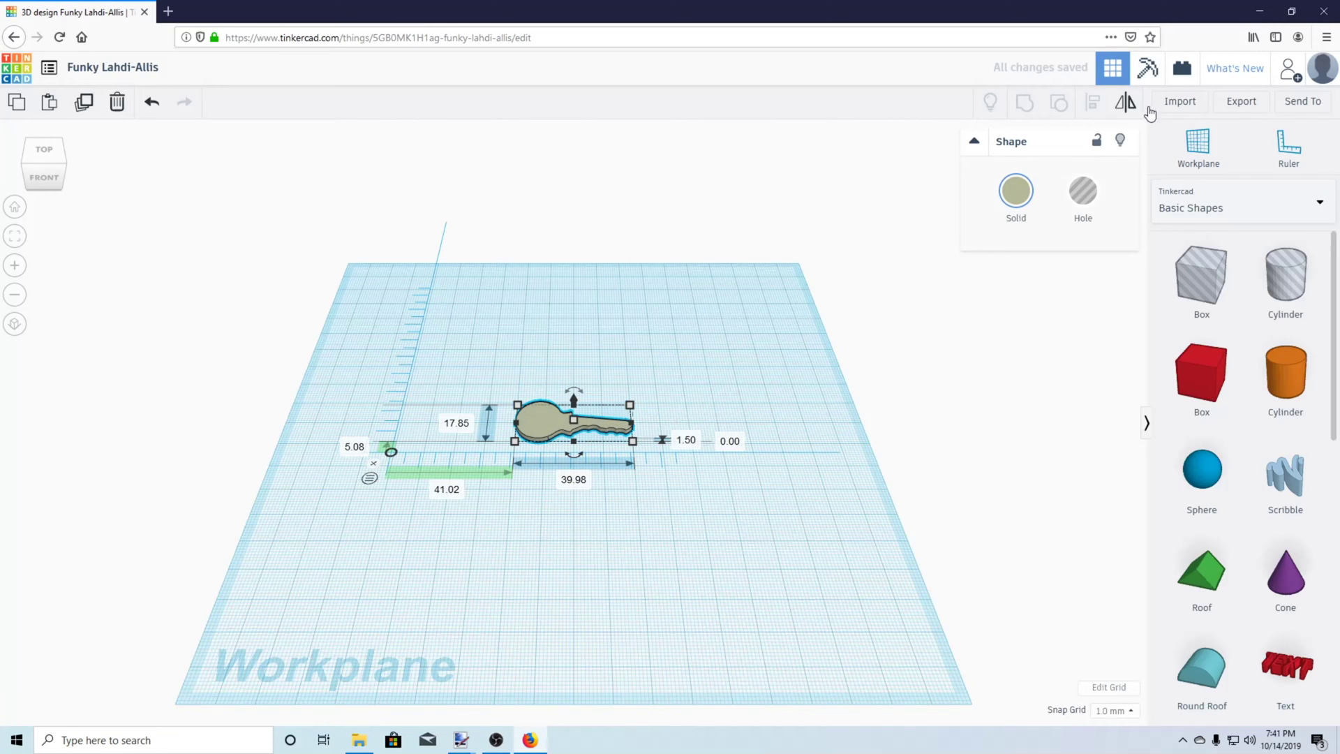
Step: Import generated(7).svg with its oversized width reduced, so it sits about 1.7 mm wide on the key
click(1179, 101)
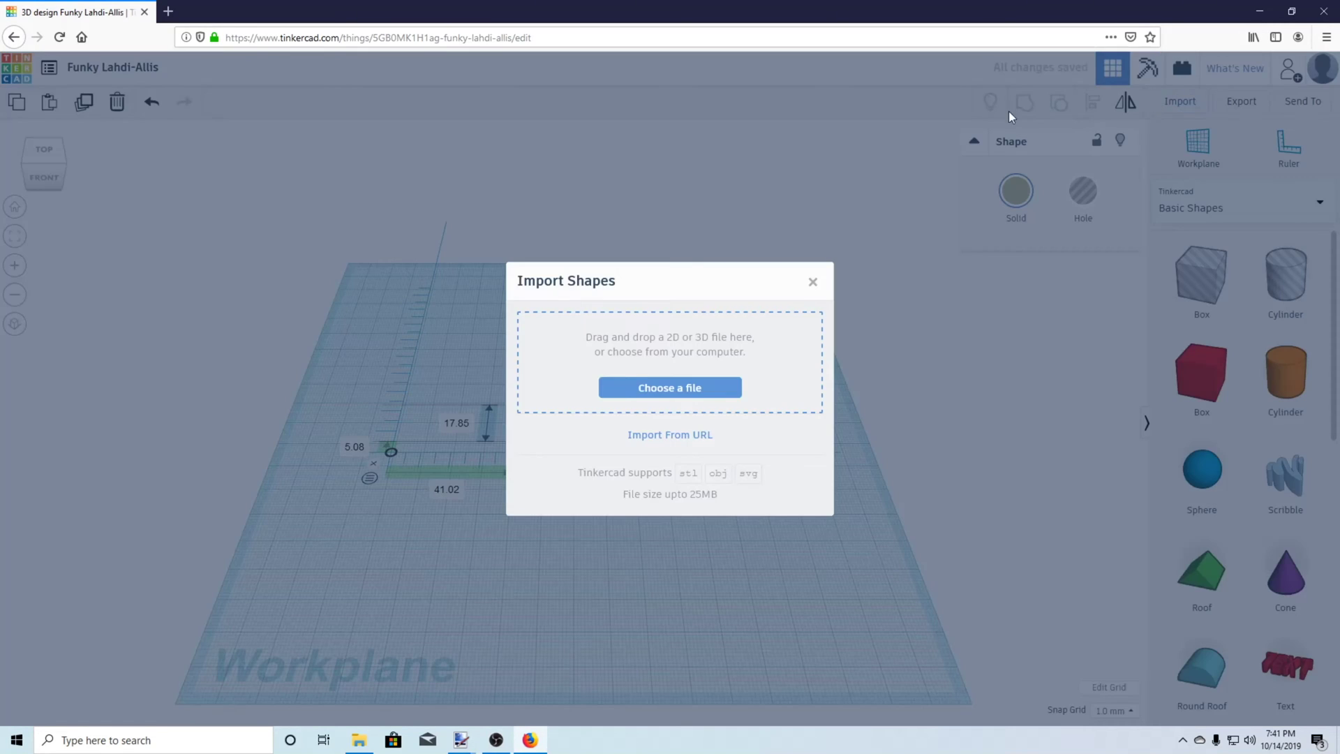
click(626, 392)
click(208, 134)
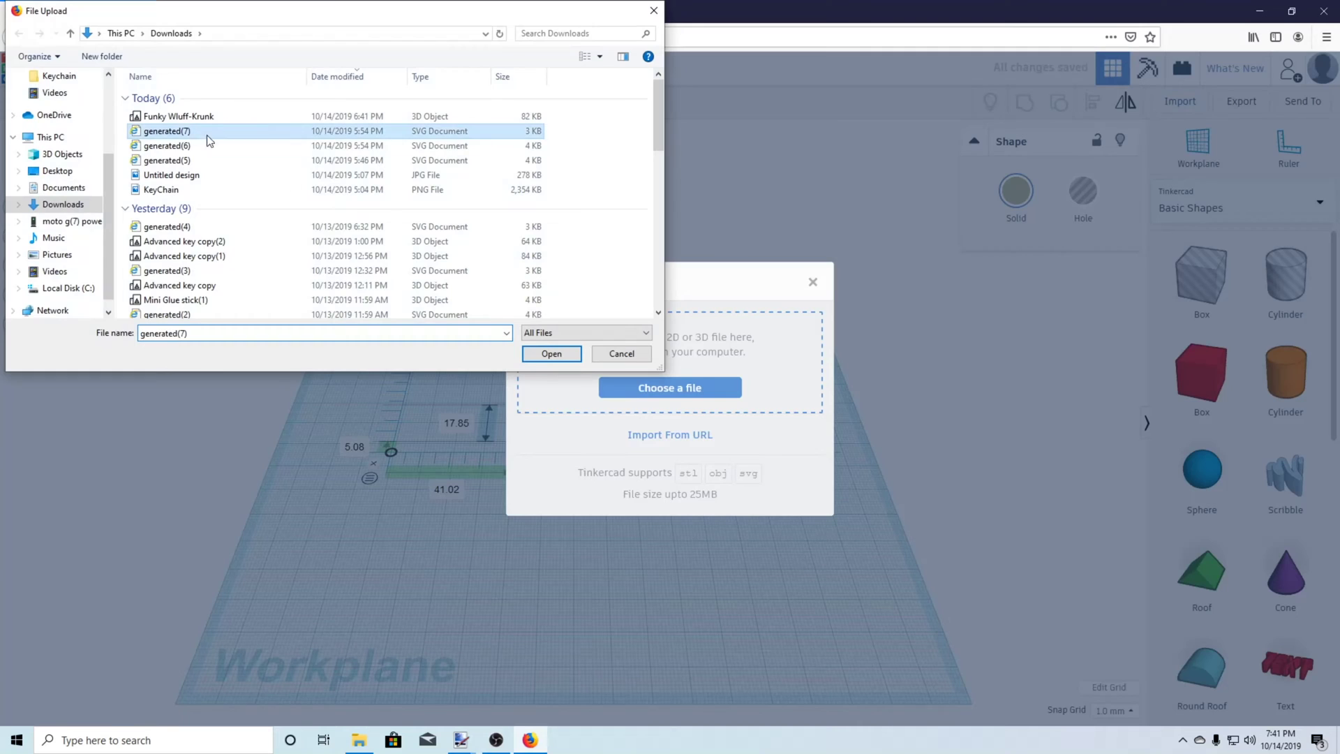
click(551, 354)
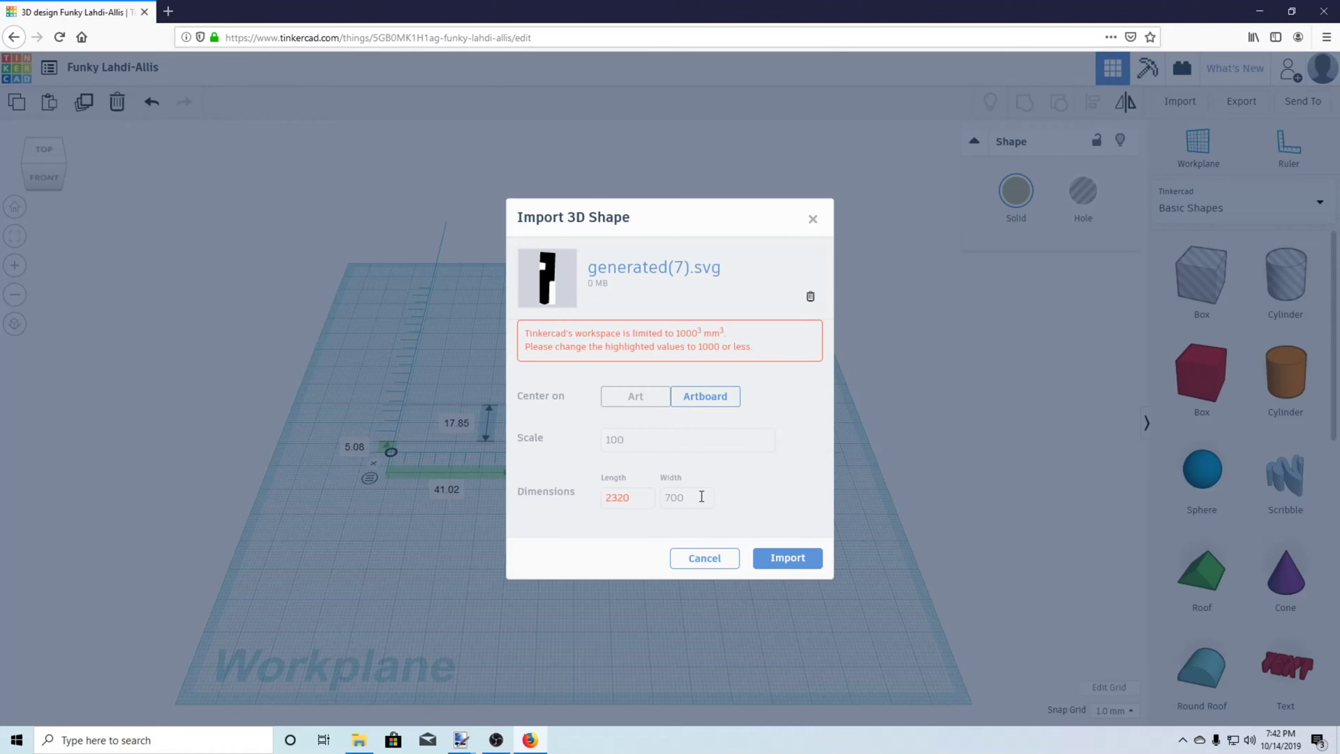
drag(701, 496, 659, 495)
click(786, 553)
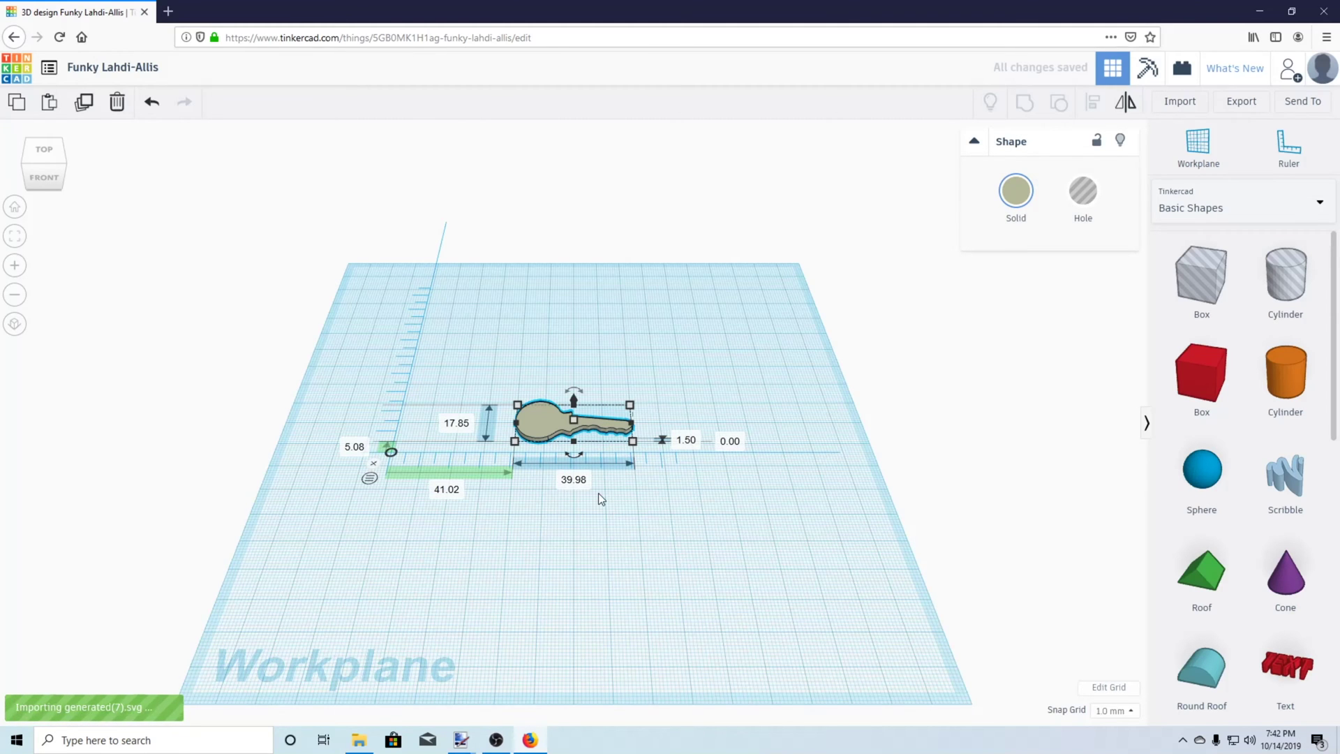
click(653, 462)
Step: Pull the pink piece out of the key's neck
right_drag(653, 462, 597, 424)
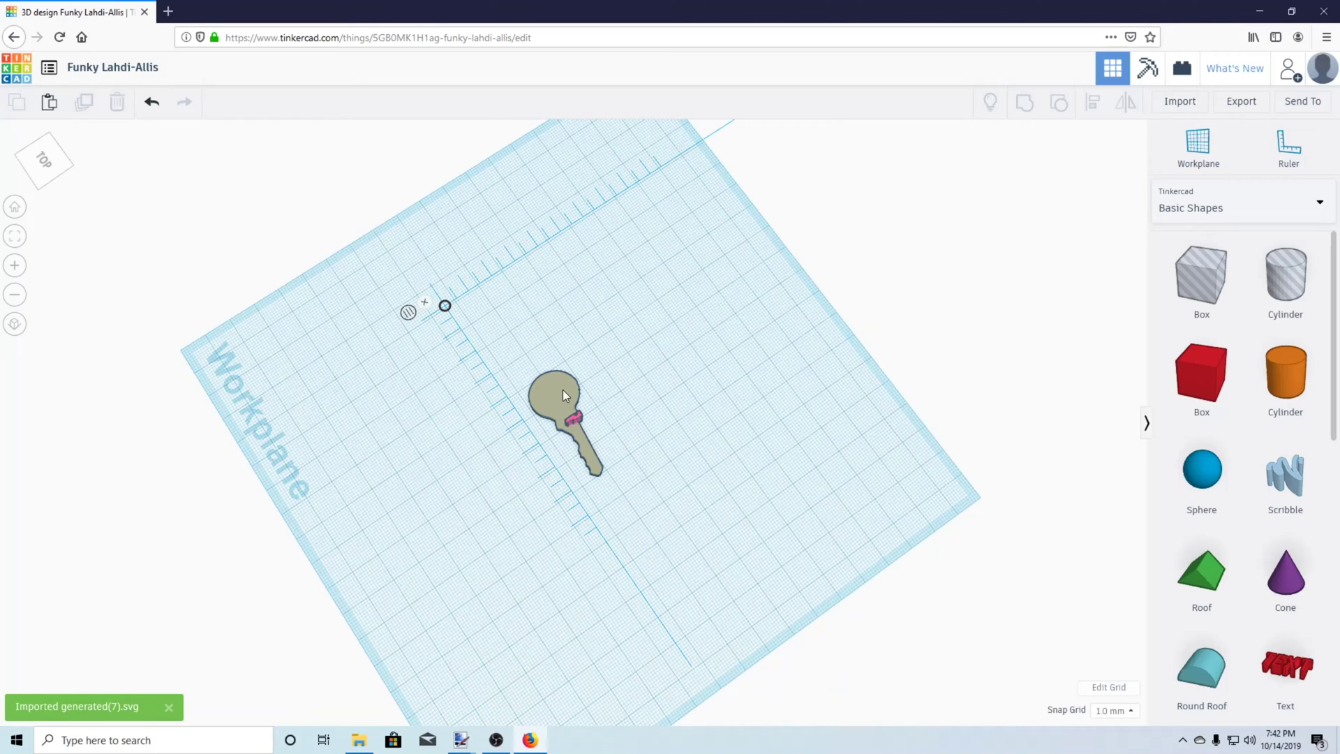
click(575, 417)
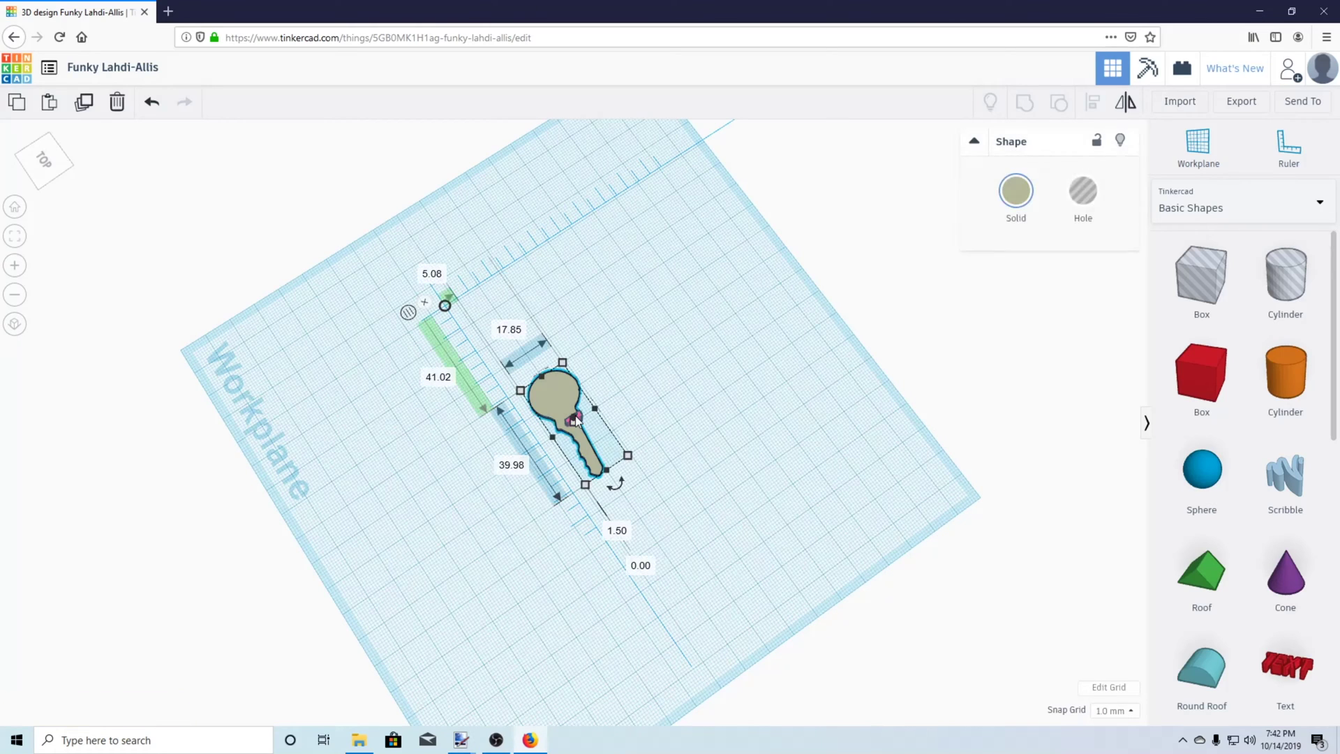
drag(581, 420, 612, 406)
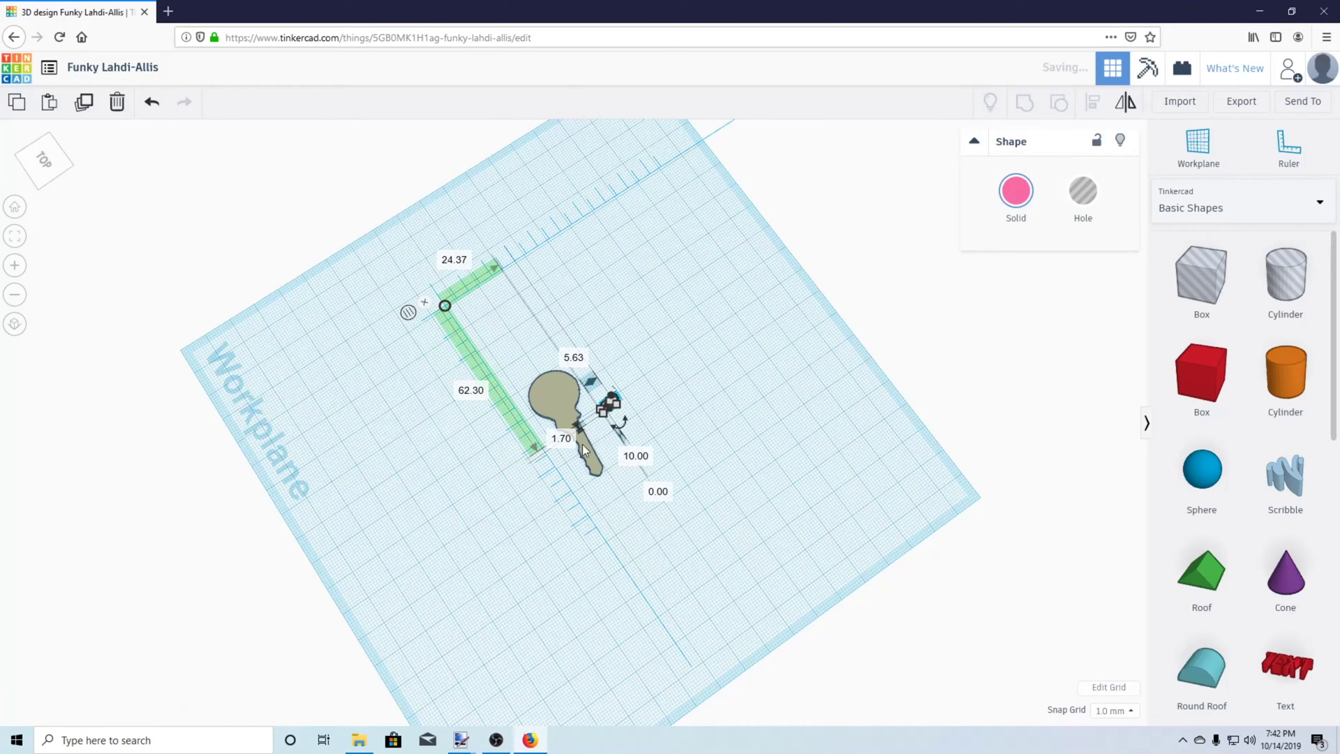
Step: Rotate the key 90° so it stands upright on its edge
click(598, 469)
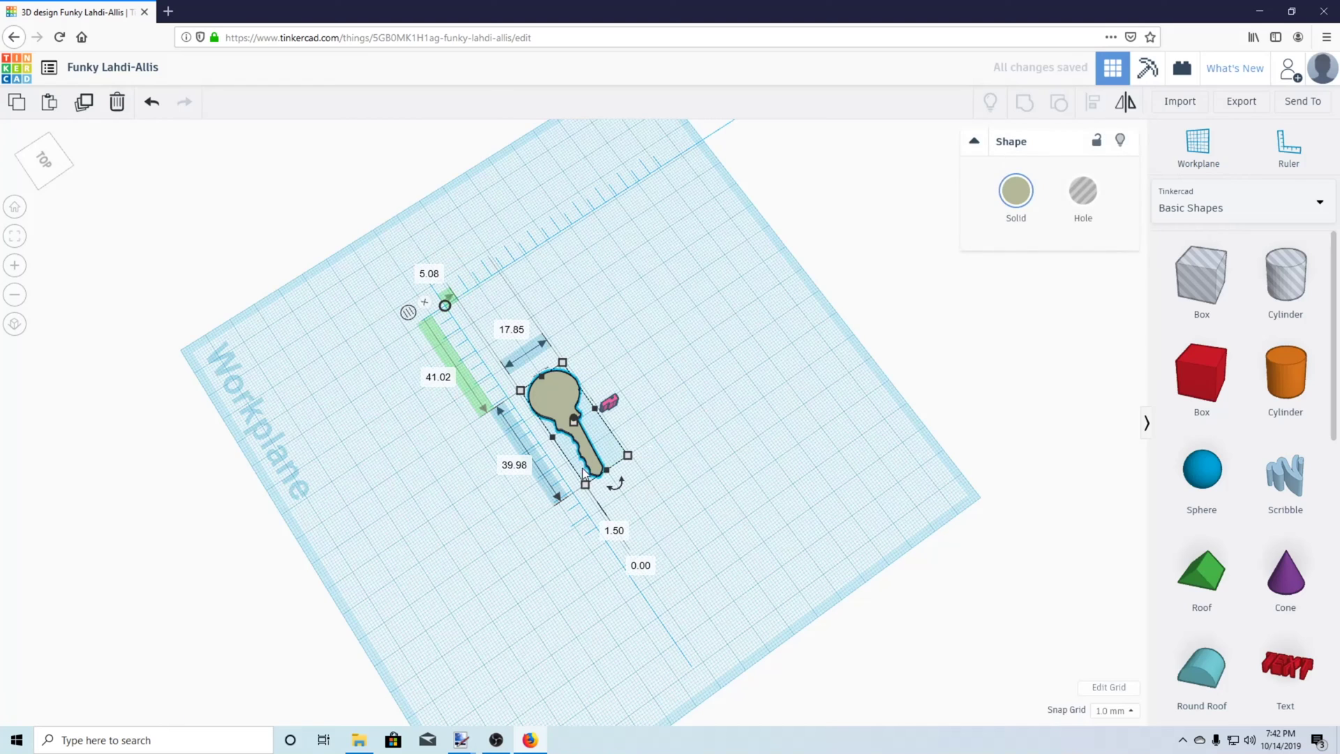
right_drag(616, 509, 577, 389)
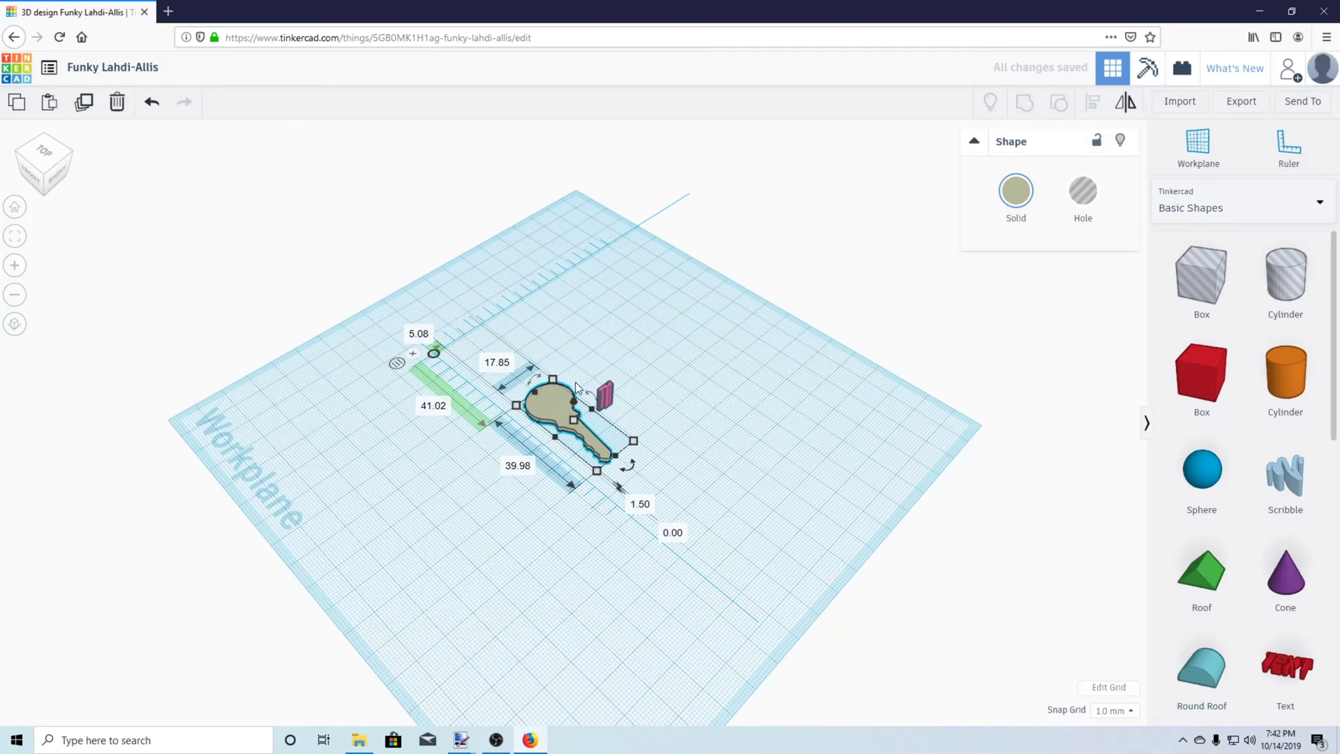
click(532, 381)
text(90)
key(Return)
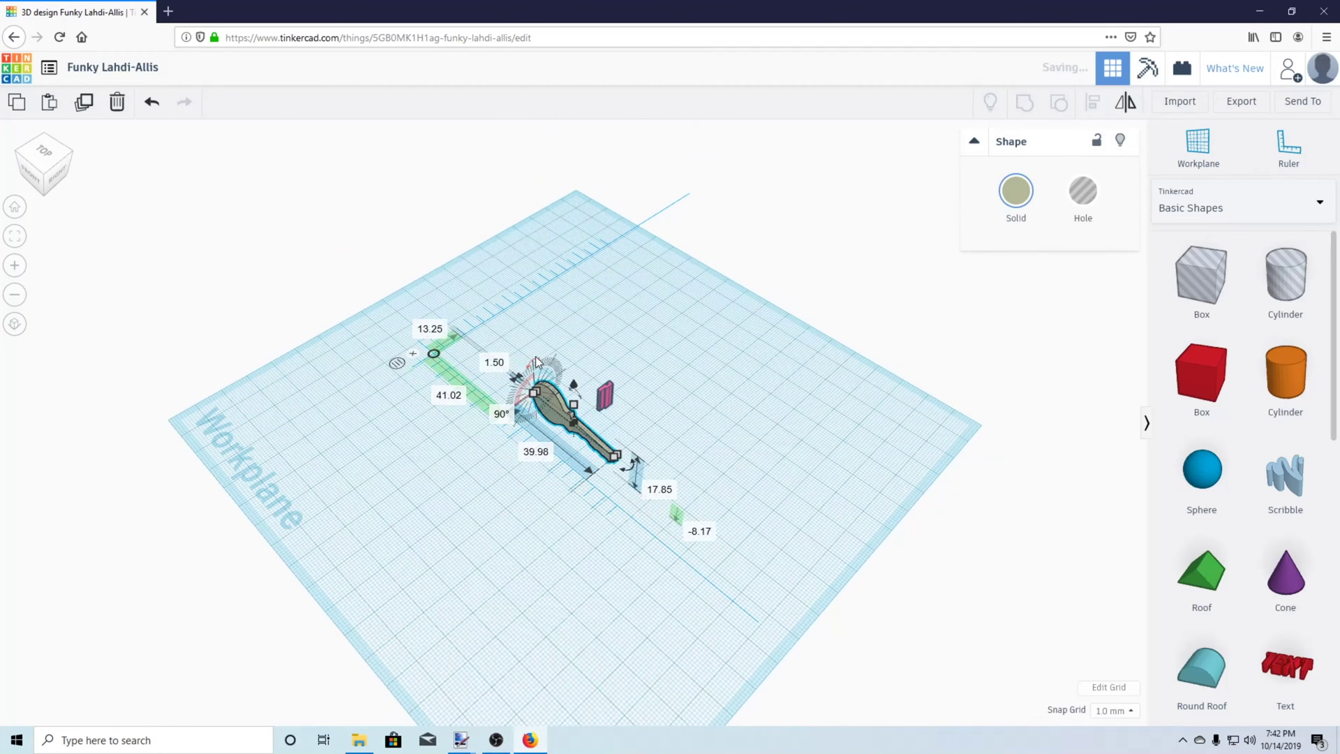
click(633, 536)
Step: Lift the upright key up off the workplane
scroll(689, 604, up, 2)
right_drag(690, 604, 629, 419)
click(628, 434)
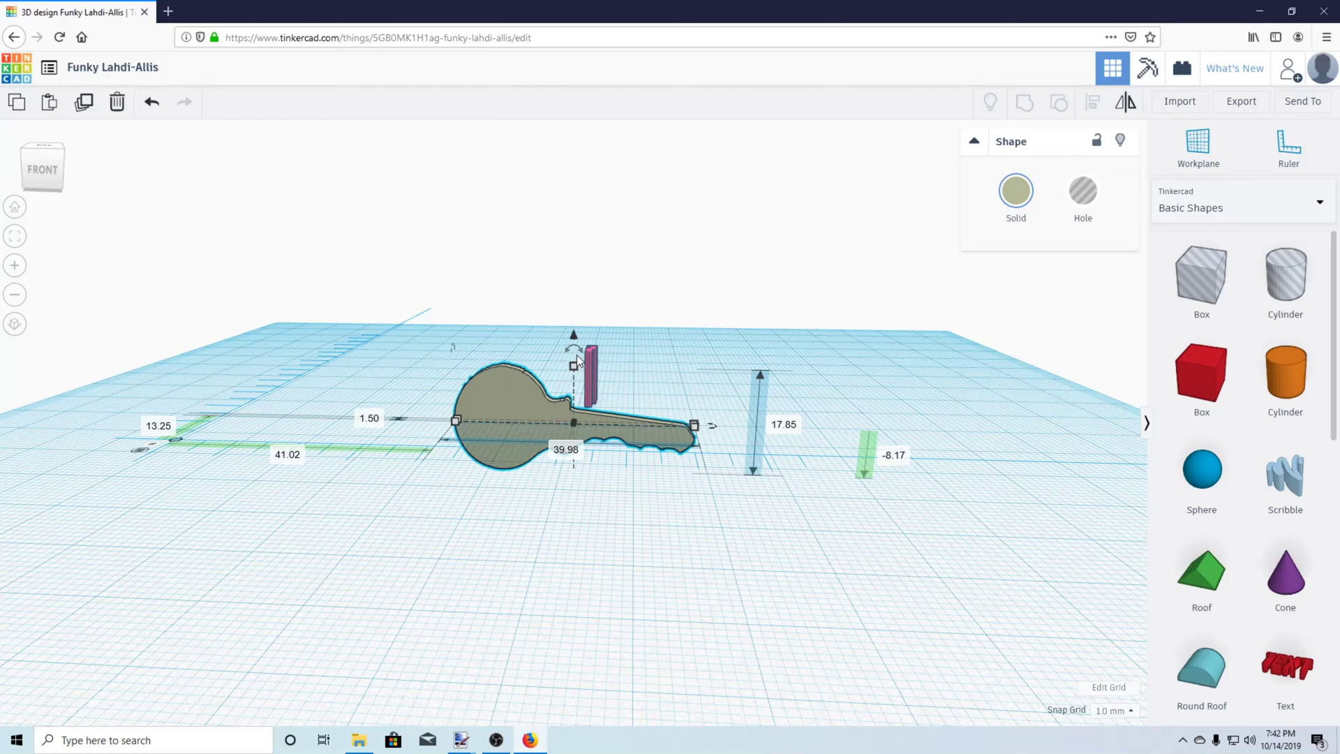
drag(577, 355, 597, 226)
click(677, 538)
scroll(701, 508, up, 5)
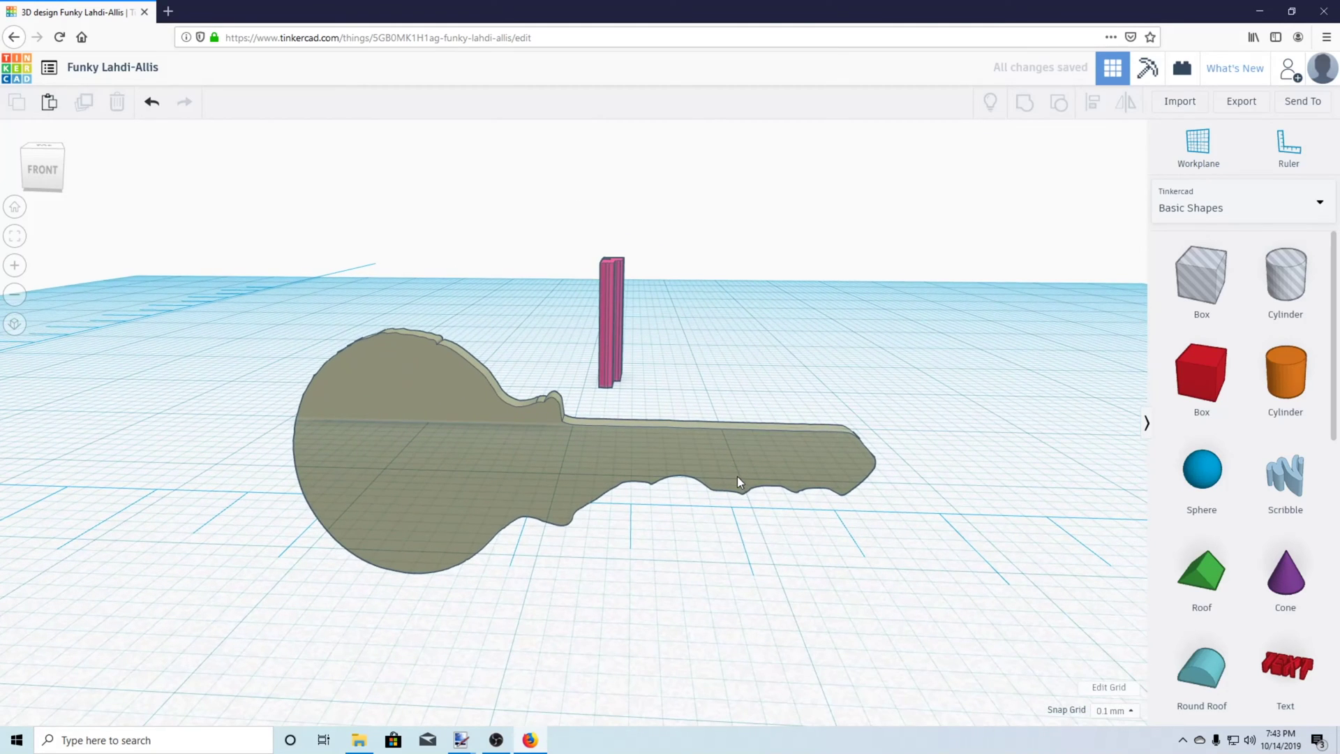
click(524, 415)
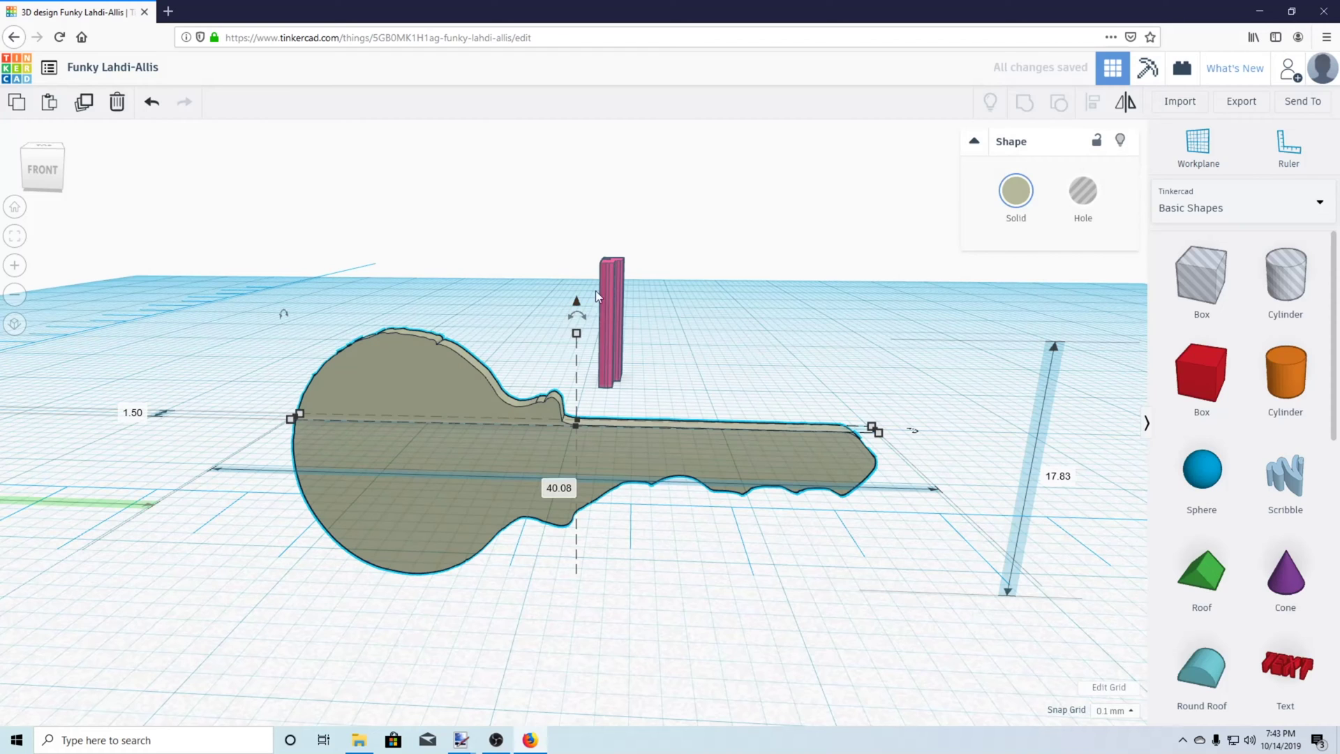
drag(579, 299, 578, 164)
Step: Move the pink box toward the tip of the key's blade
click(823, 513)
right_drag(1014, 573, 670, 489)
click(788, 328)
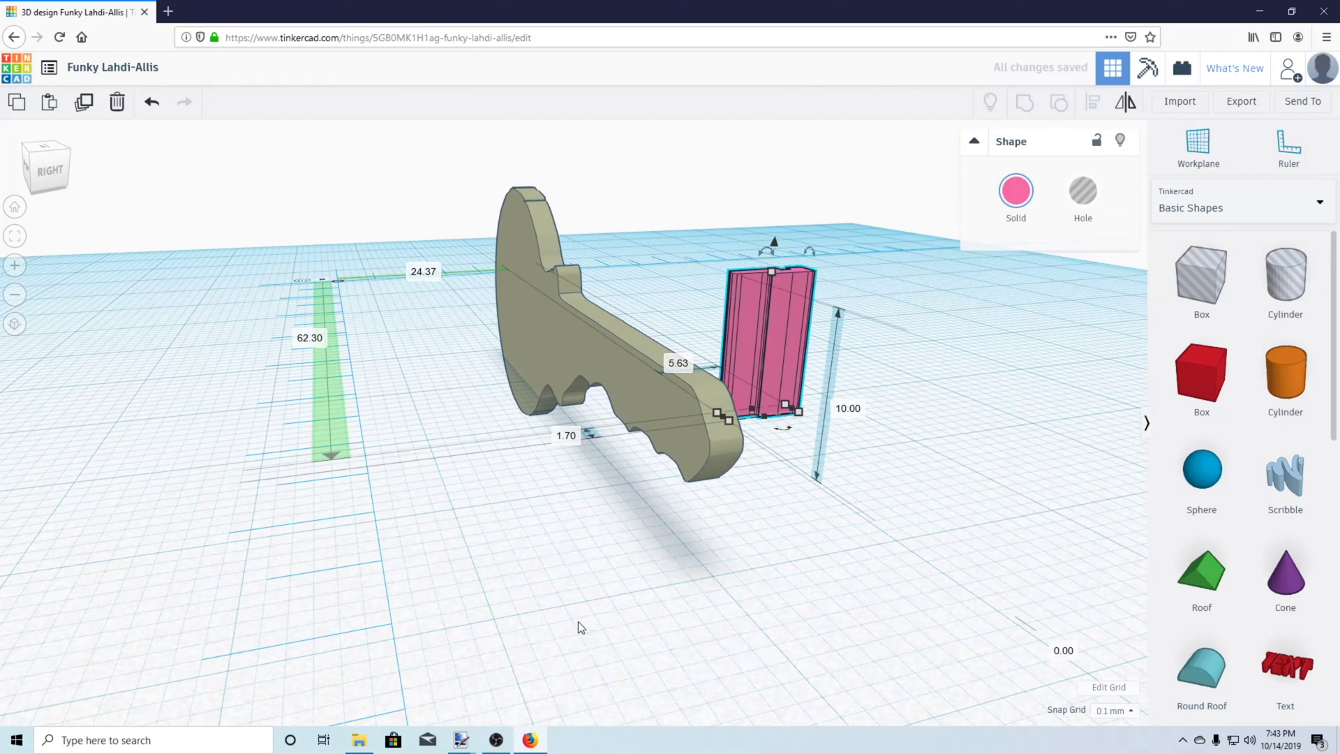
scroll(583, 614, down, 2)
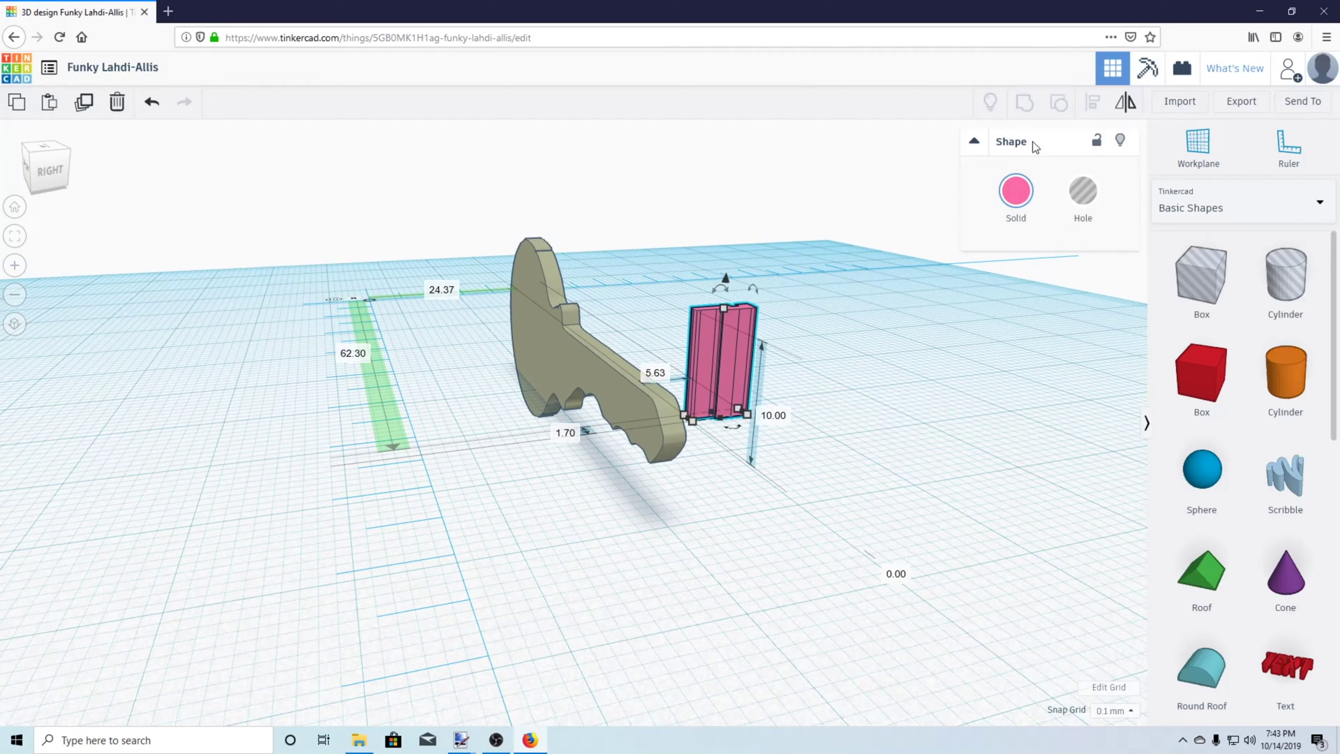
drag(732, 340, 739, 412)
Step: Rotate the pink box 90°
right_drag(770, 571, 693, 563)
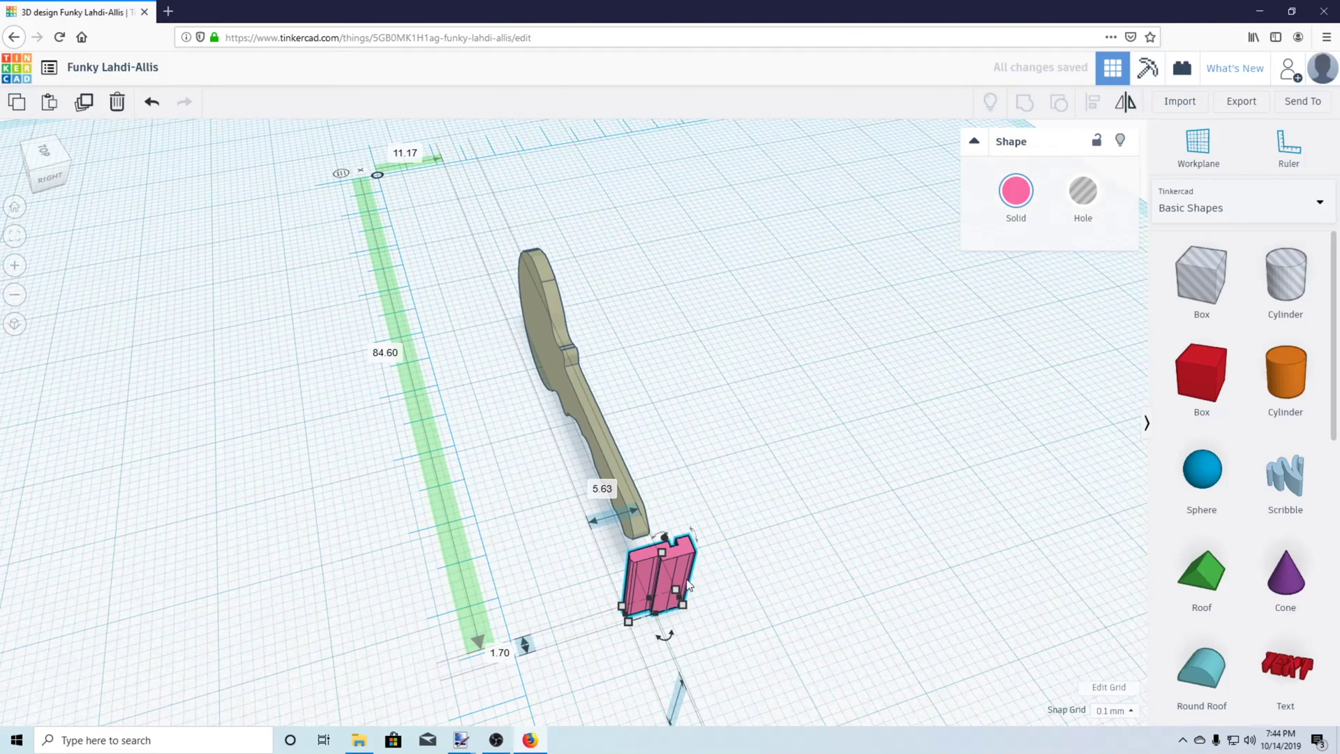
click(674, 629)
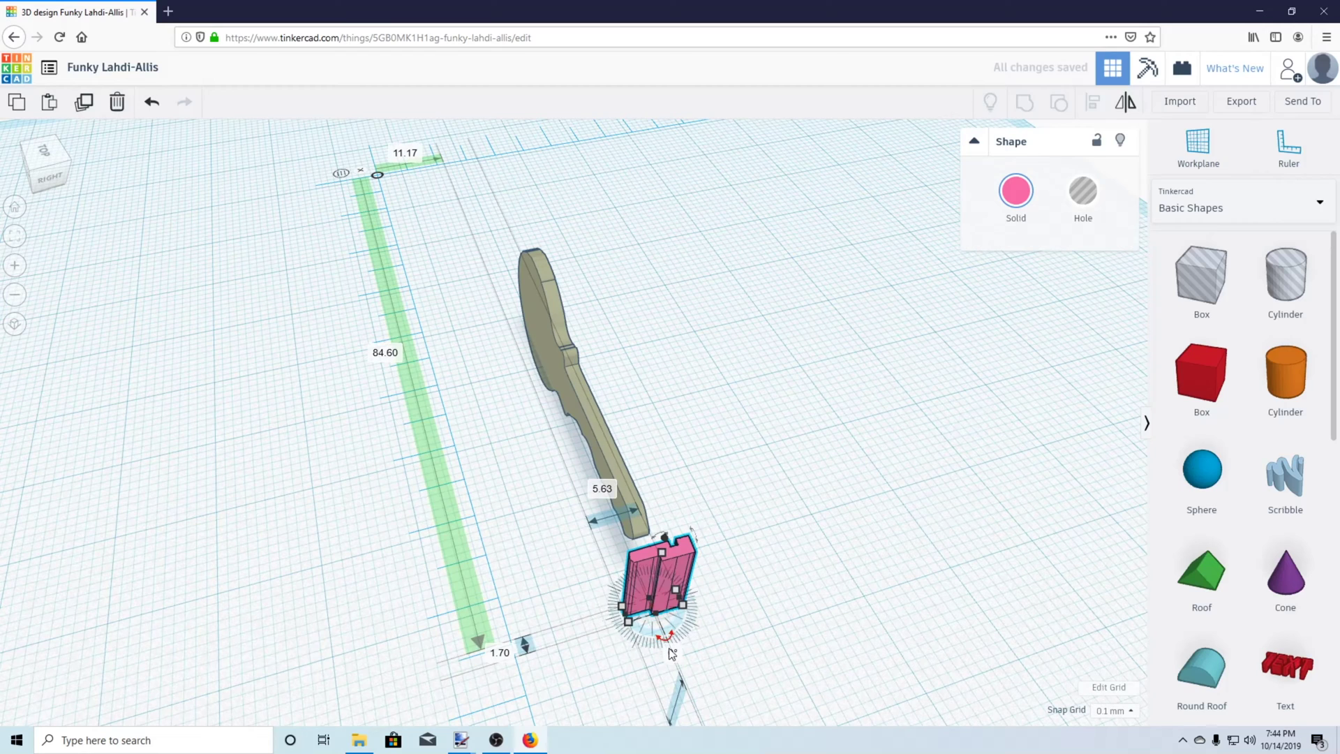
key(Return)
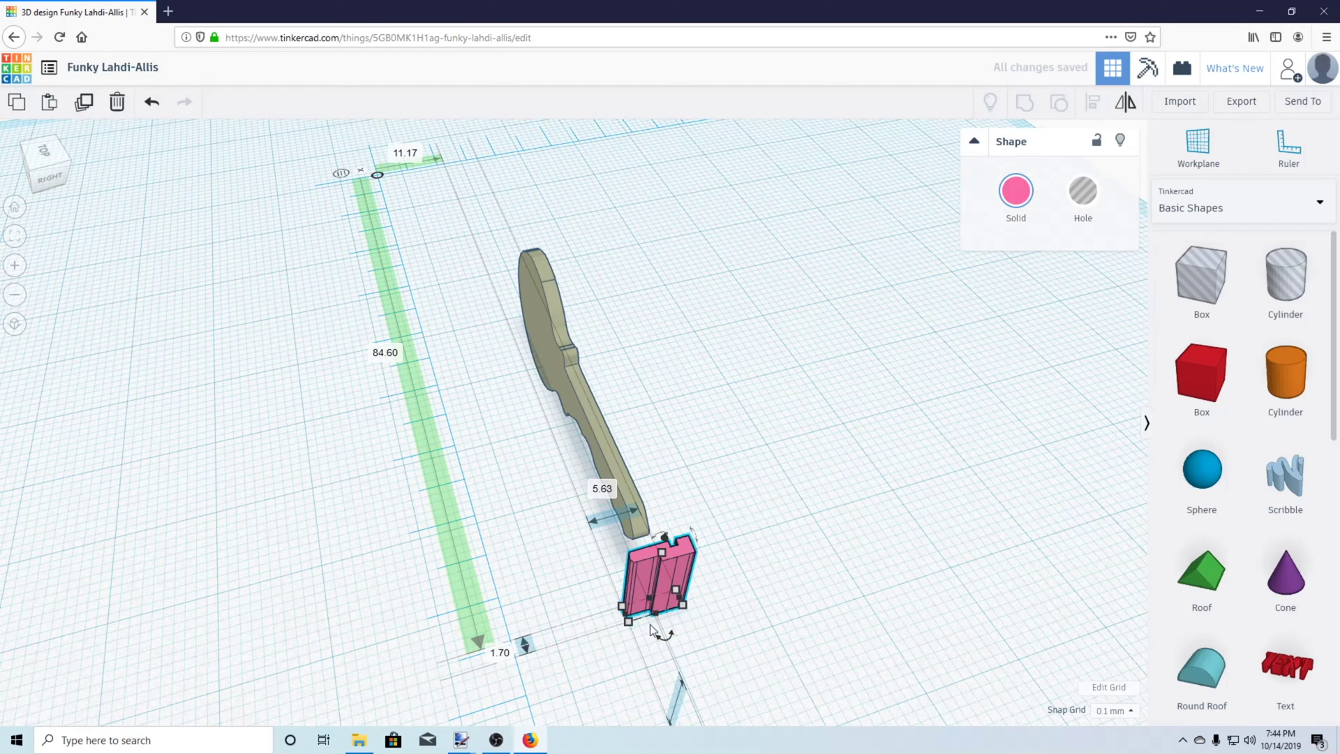
drag(661, 641, 672, 652)
text(90)
key(Return)
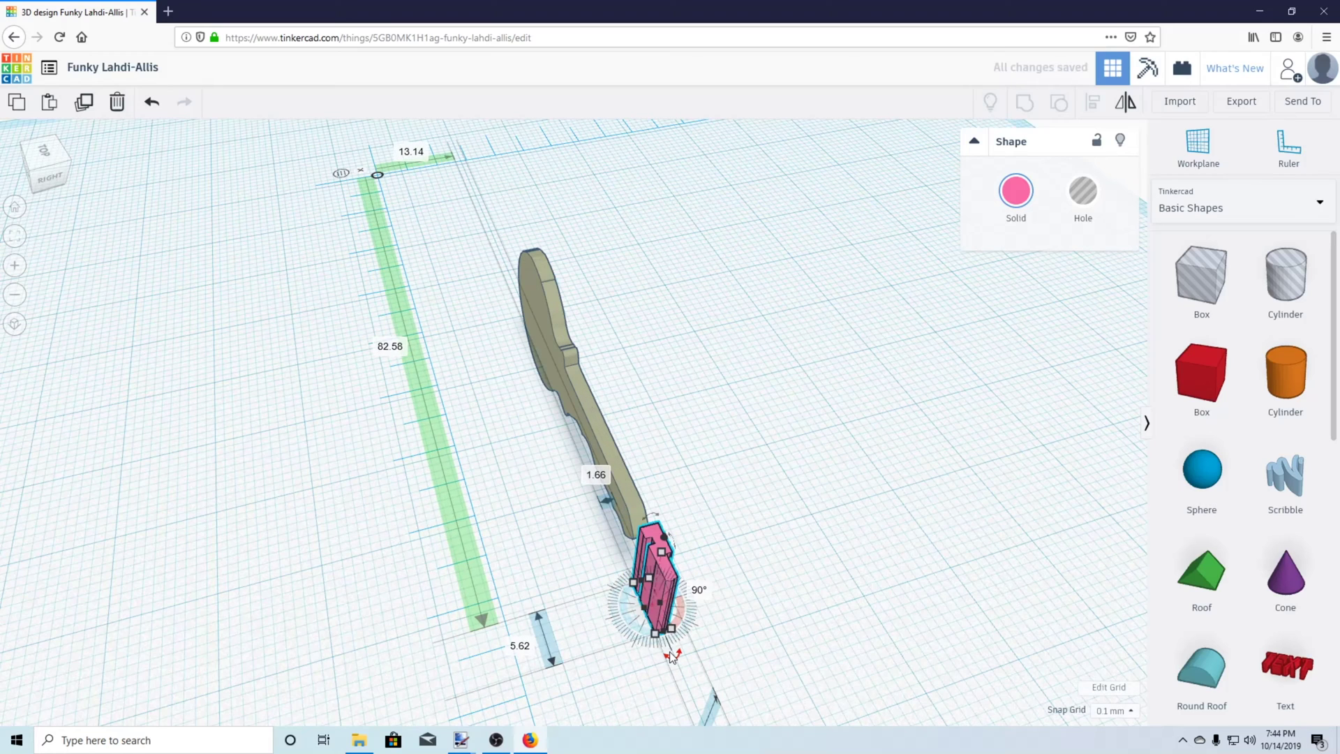
click(848, 617)
Step: Turn the pink box another 90° so it lies flat against the blade tip
click(651, 561)
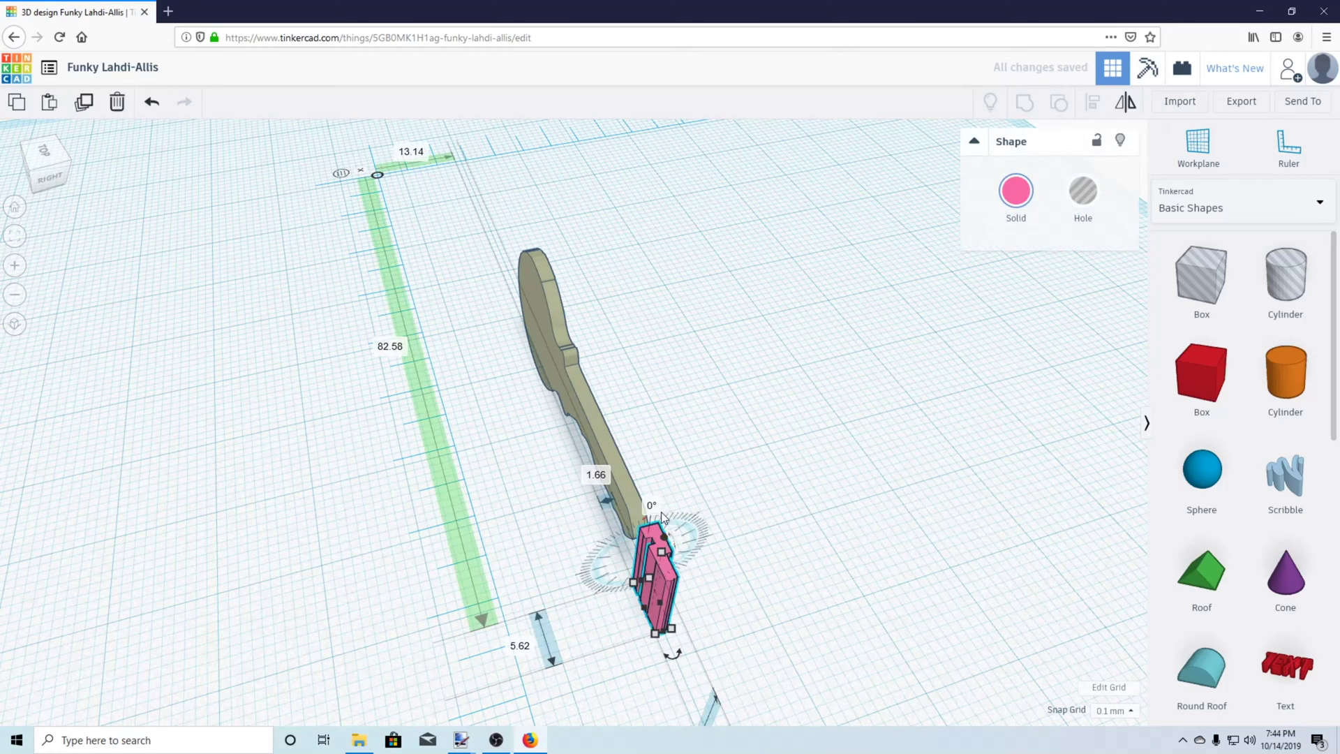
right_drag(672, 530, 1045, 509)
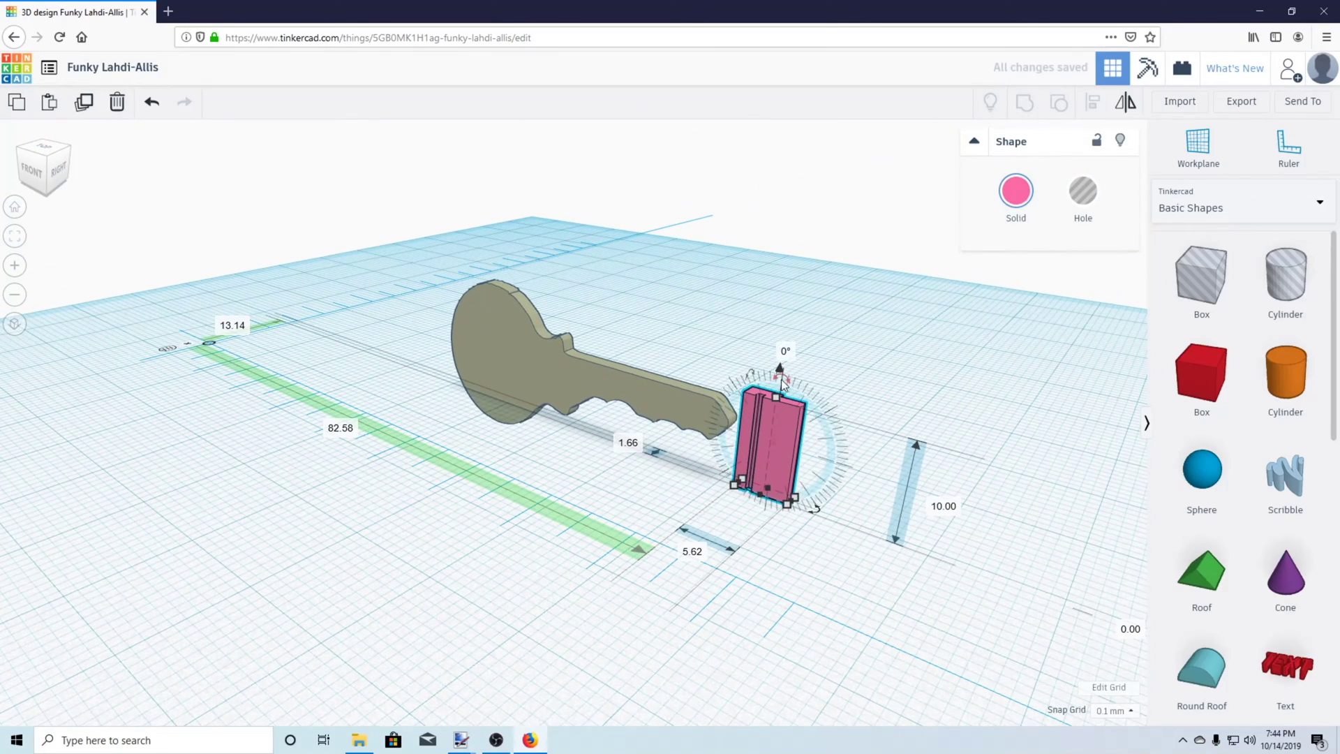
text(90)
key(Return)
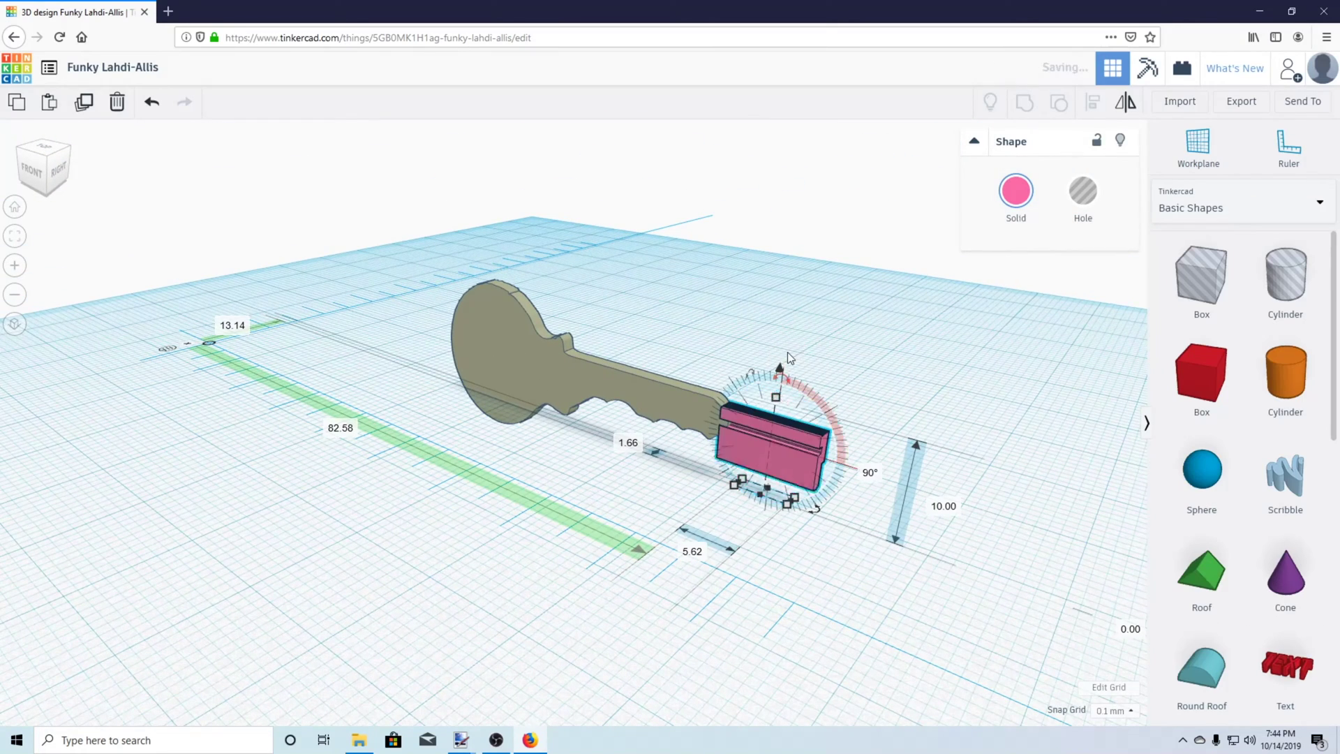
click(990, 512)
Step: Move the pink box behind the key's blade
right_drag(936, 719, 736, 595)
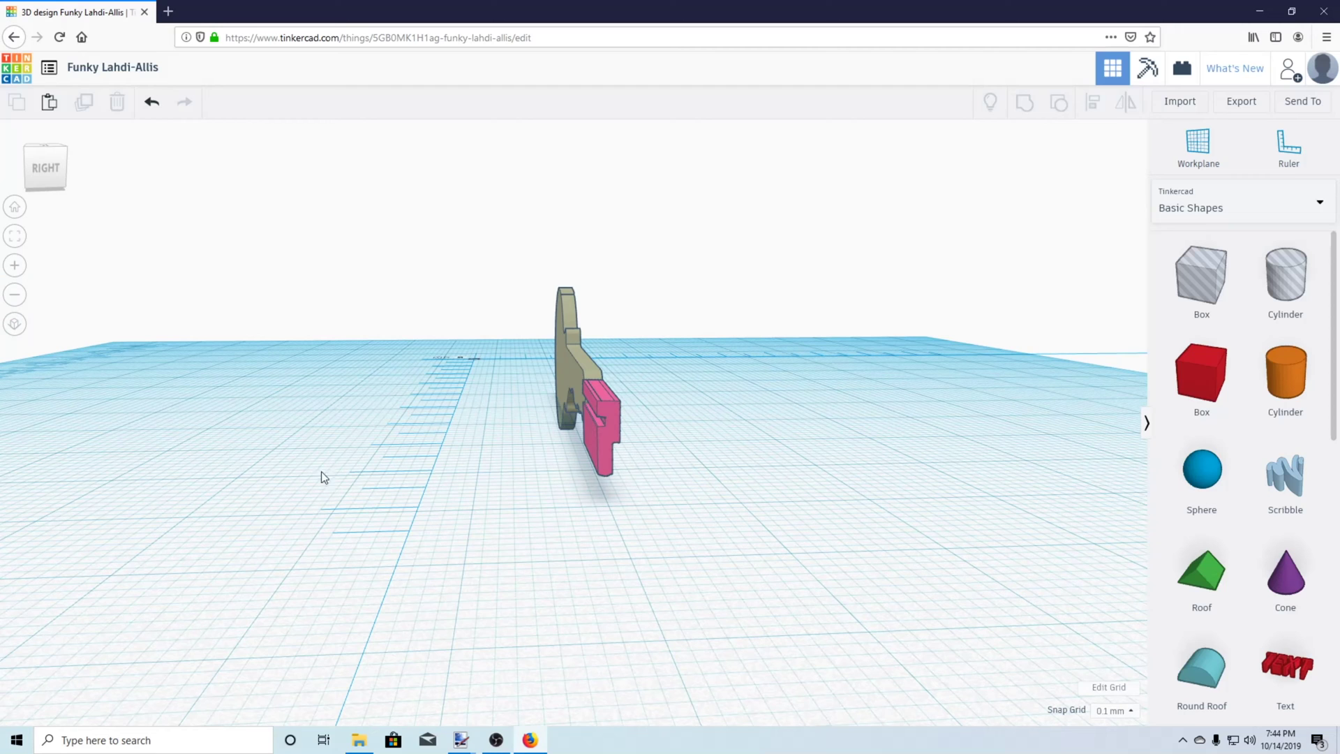
right_drag(713, 424, 760, 475)
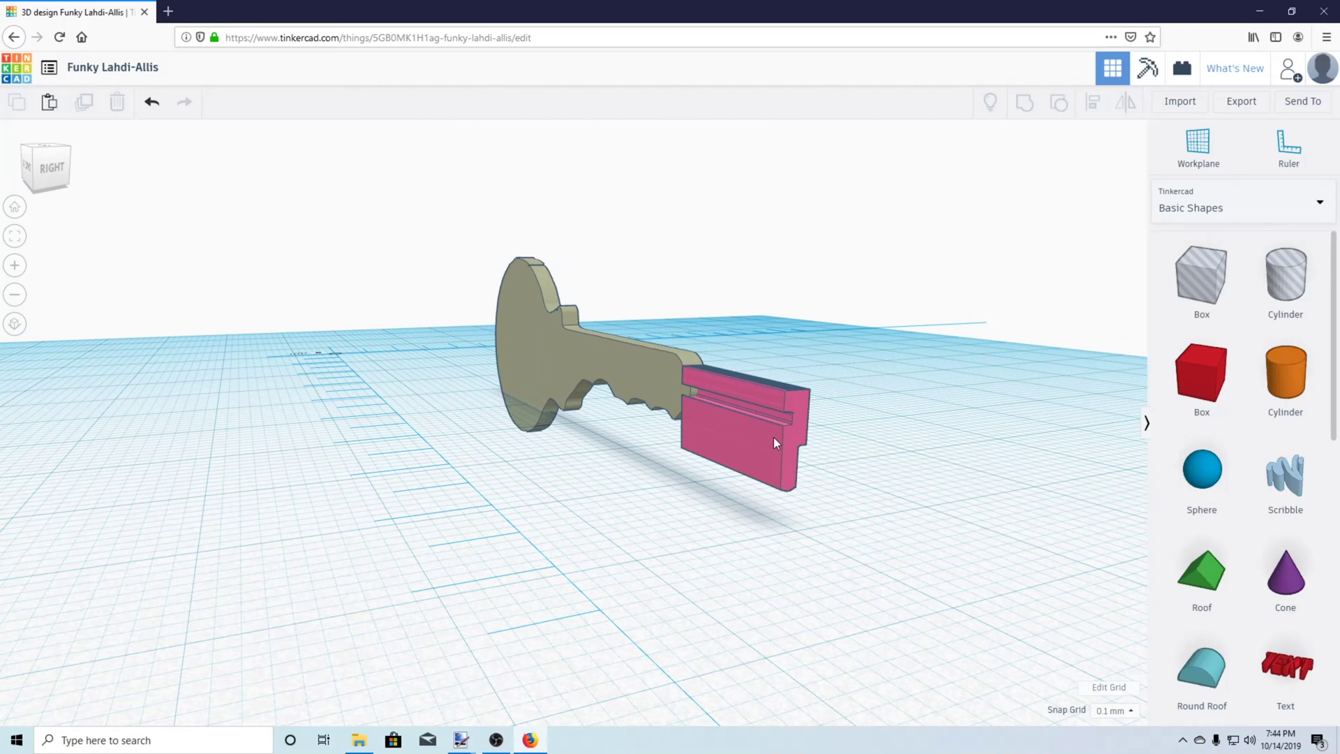
drag(773, 437, 677, 403)
Step: Widen the pink box with its corner handle until it spans the whole blade
right_drag(667, 471, 753, 418)
drag(681, 412, 588, 408)
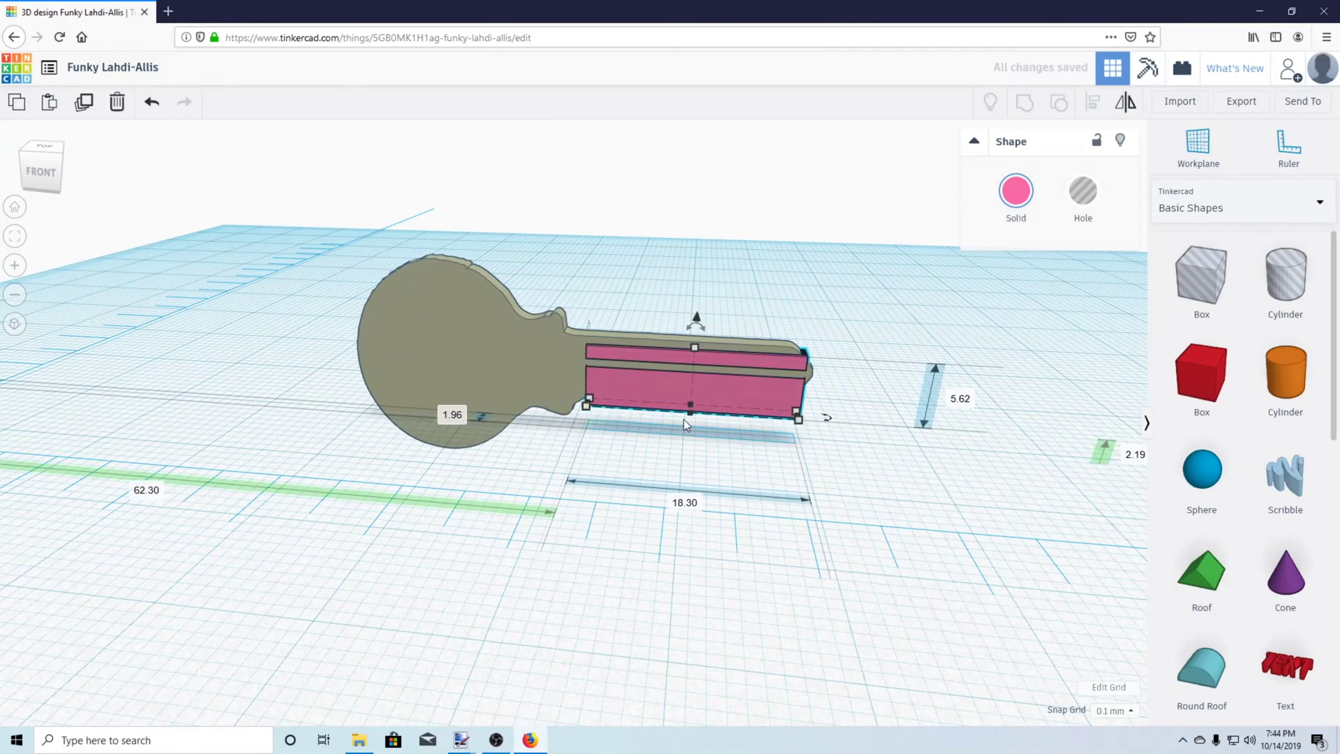
key(ctrl+z)
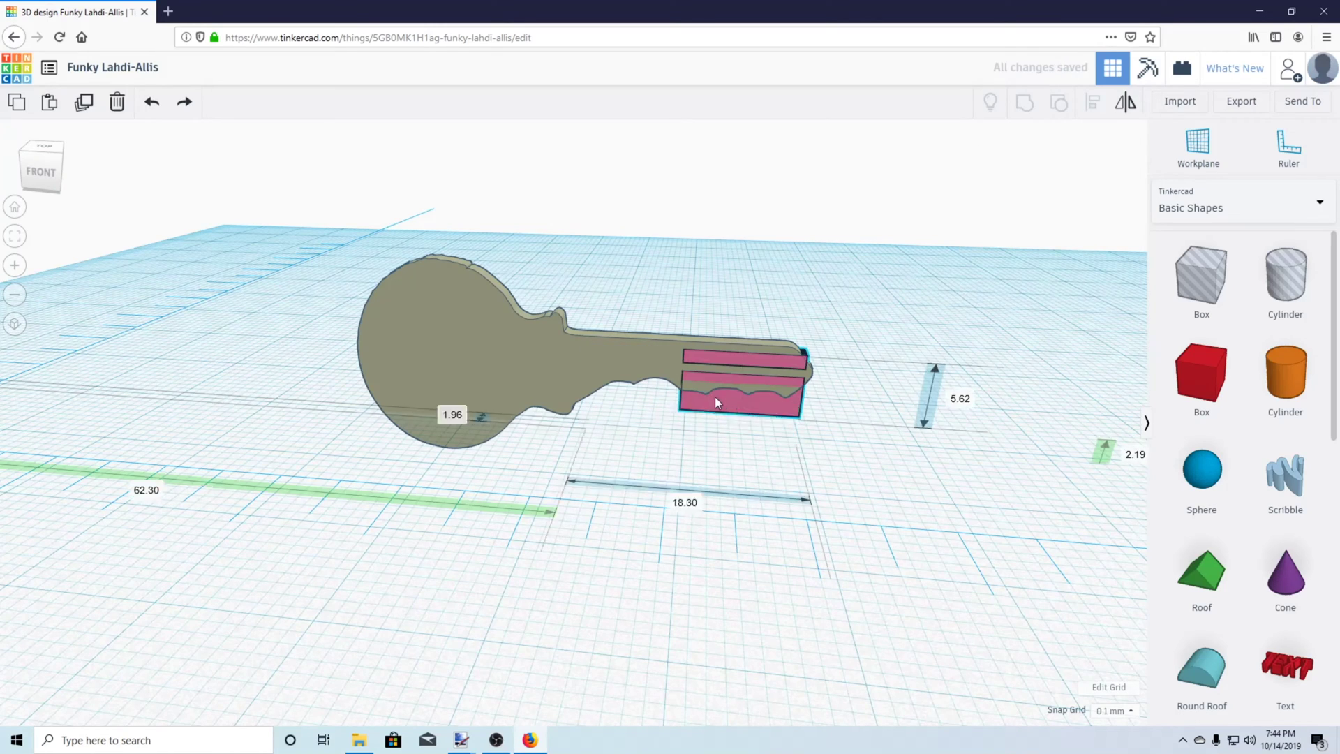
right_drag(715, 398, 689, 426)
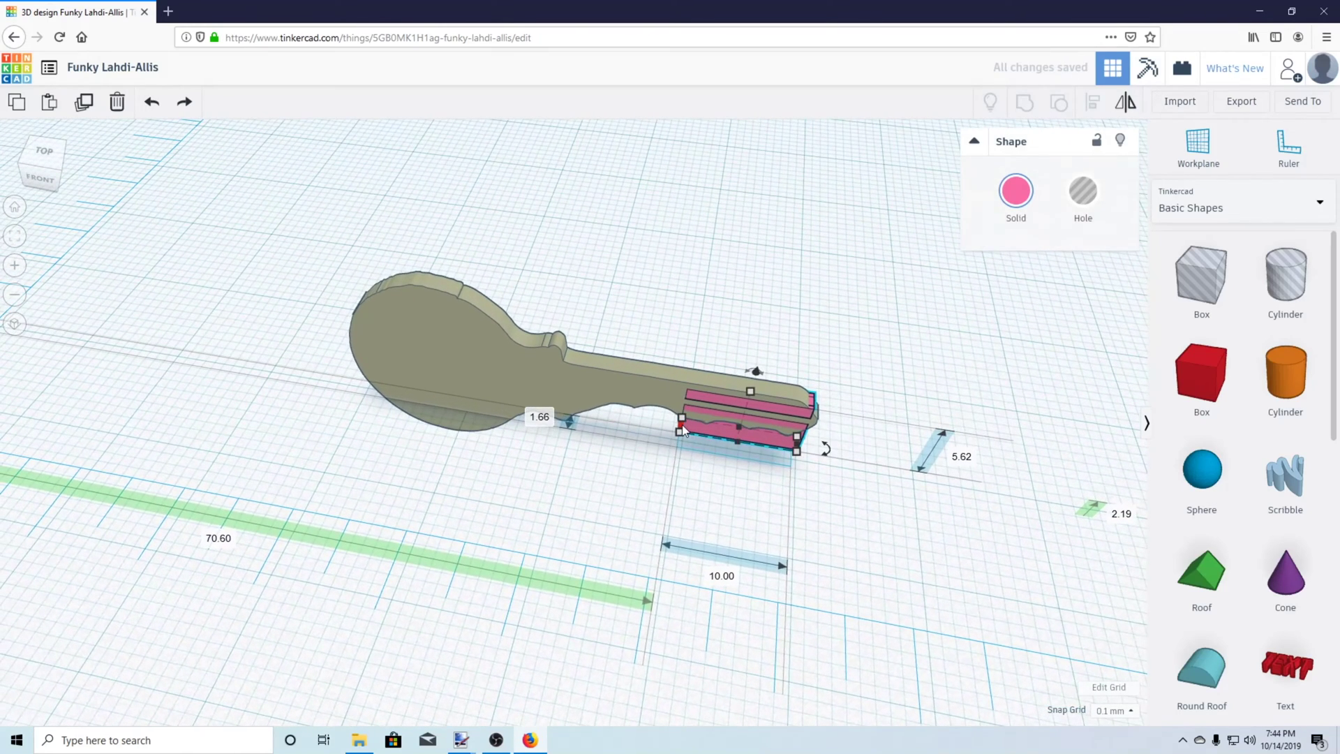
drag(681, 425, 587, 411)
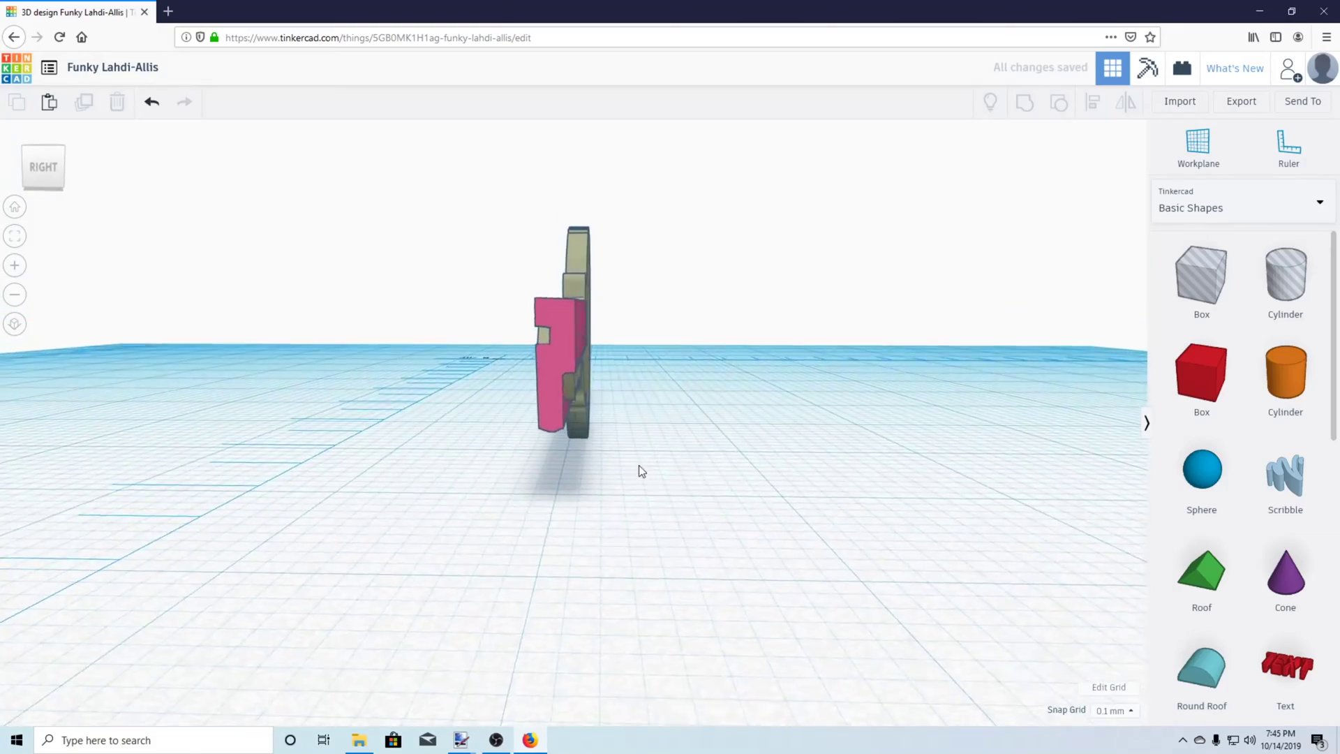
right_drag(639, 464, 739, 362)
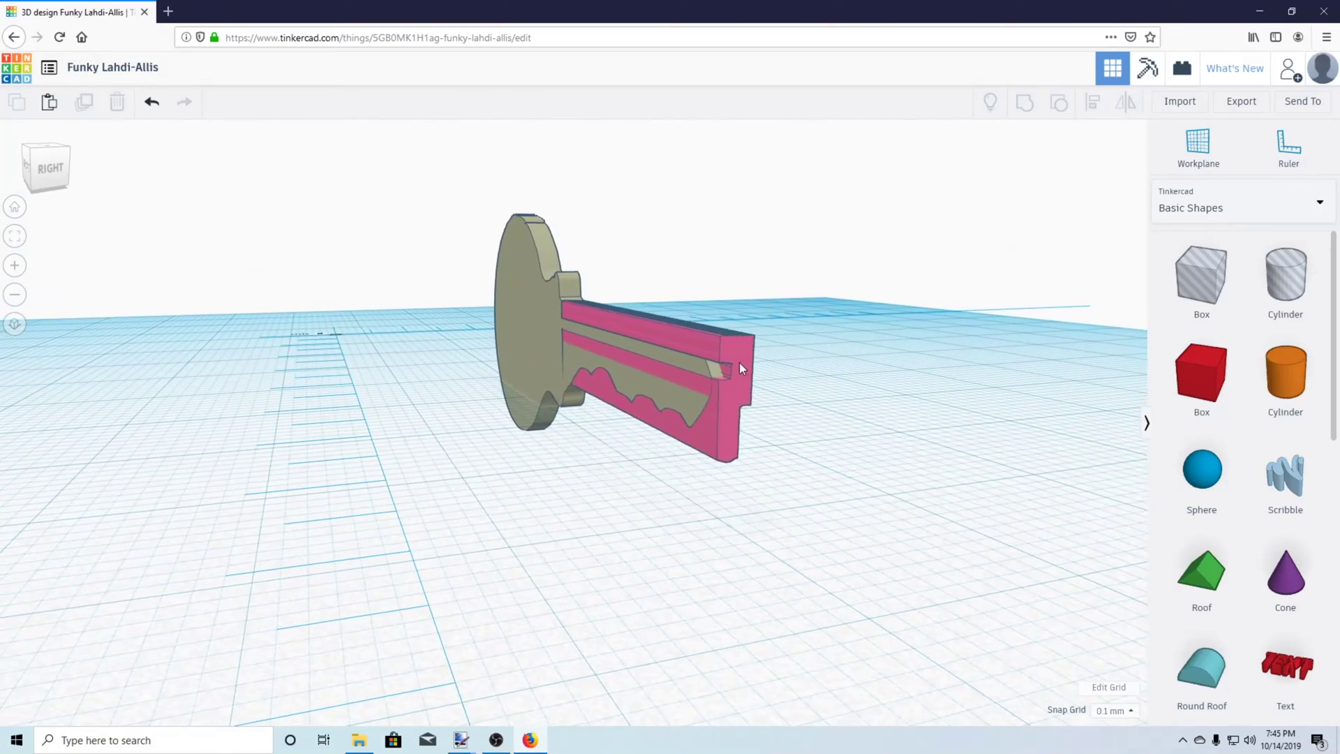
click(739, 363)
Step: Switch the pink blade box to a Hole
click(1082, 199)
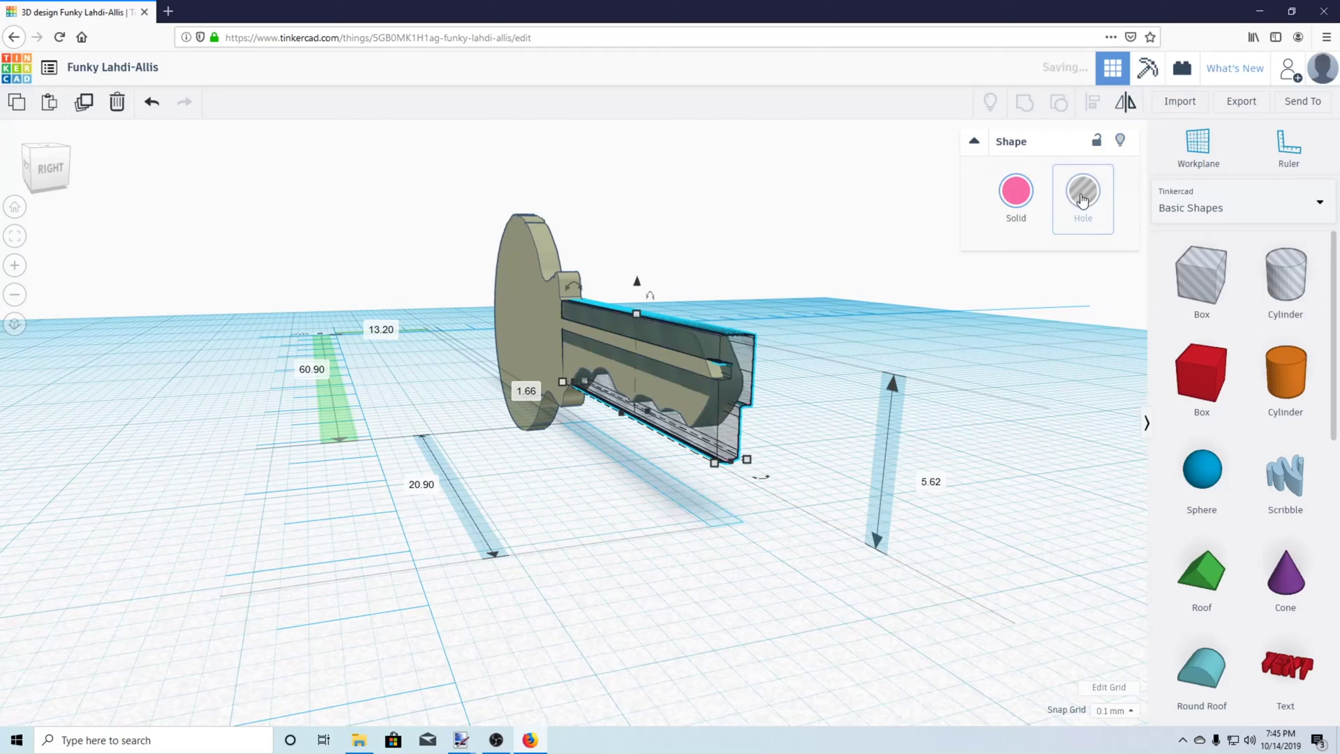
click(959, 347)
right_drag(954, 347, 550, 400)
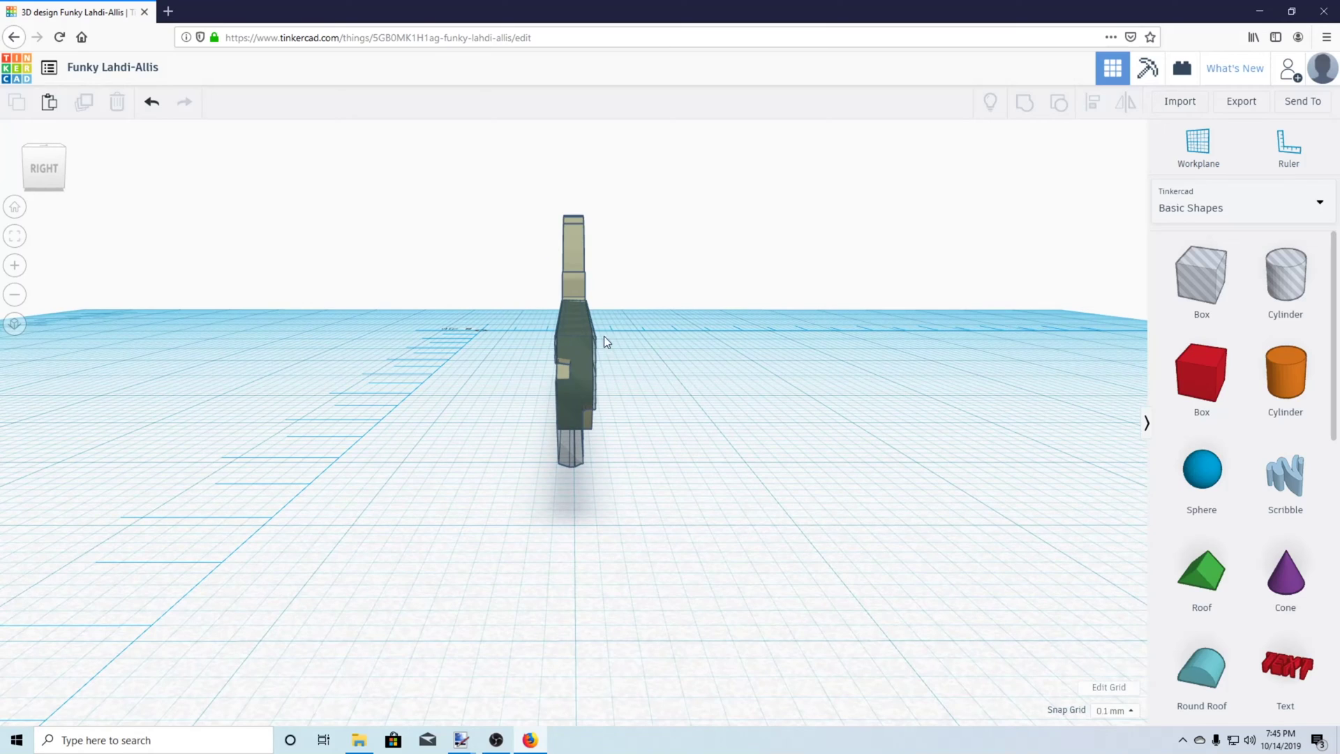
Step: Nudge the round-headed key copy to the right, away from the other key
click(584, 362)
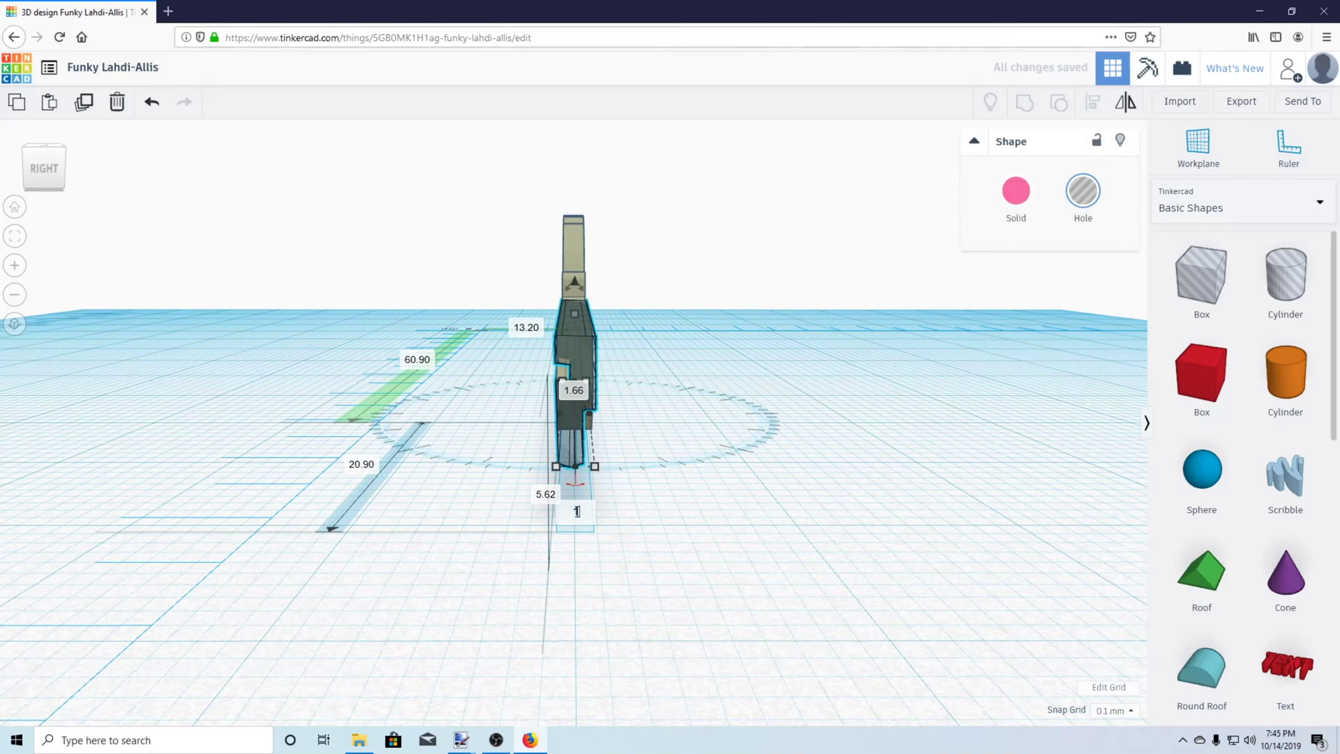
click(682, 530)
scroll(691, 530, up, 3)
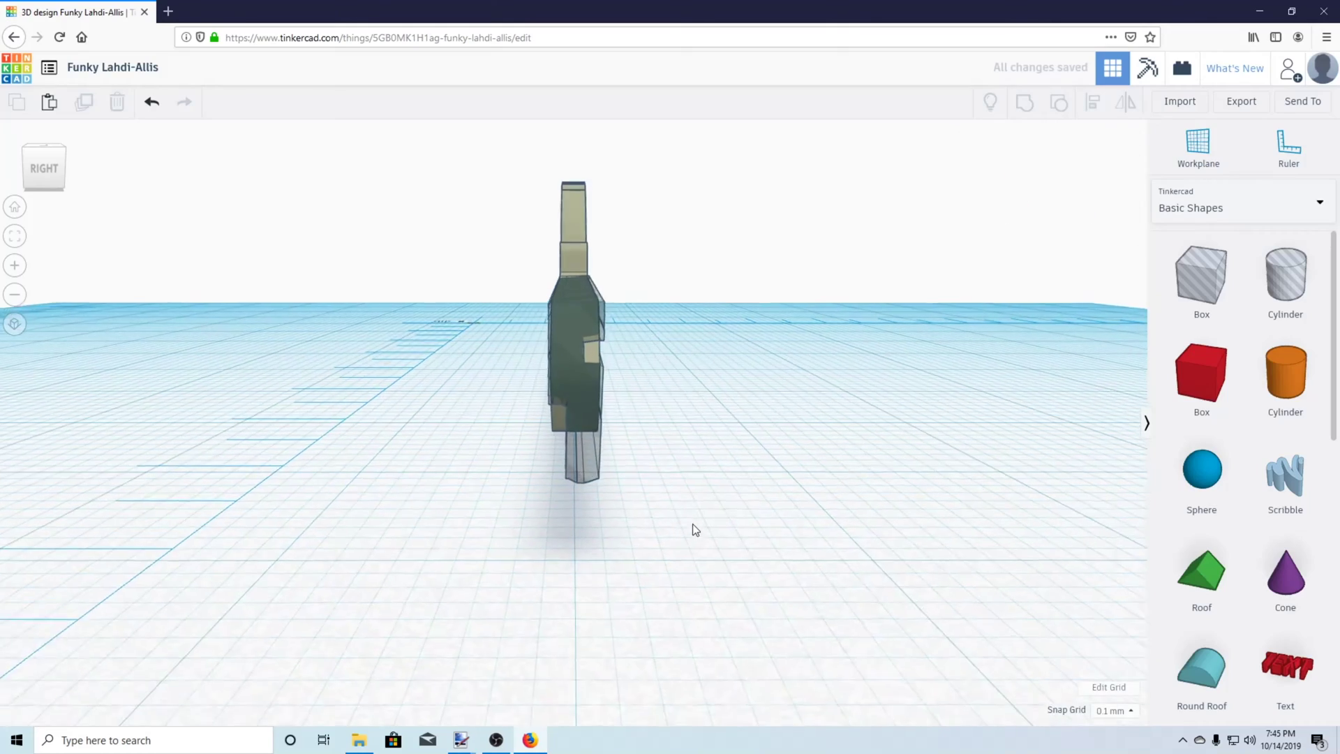
right_drag(692, 529, 644, 532)
drag(705, 555, 608, 254)
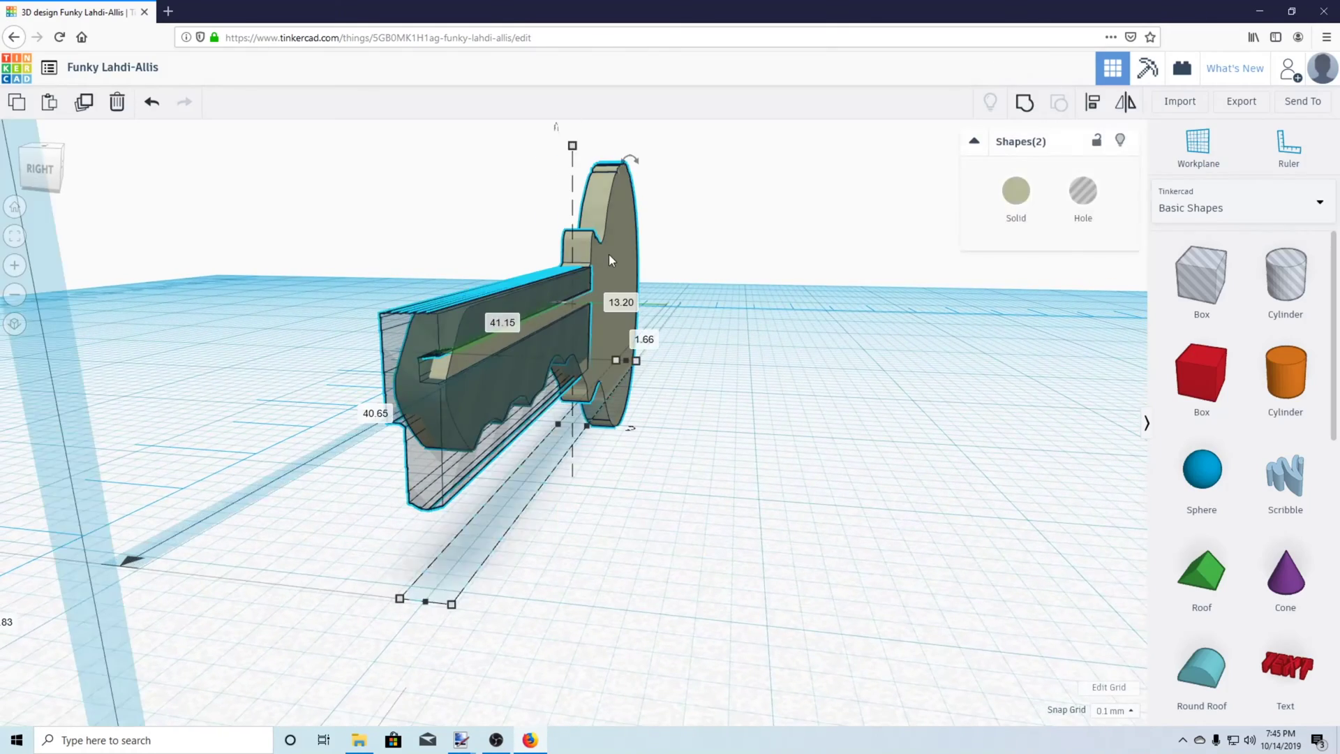
click(613, 259)
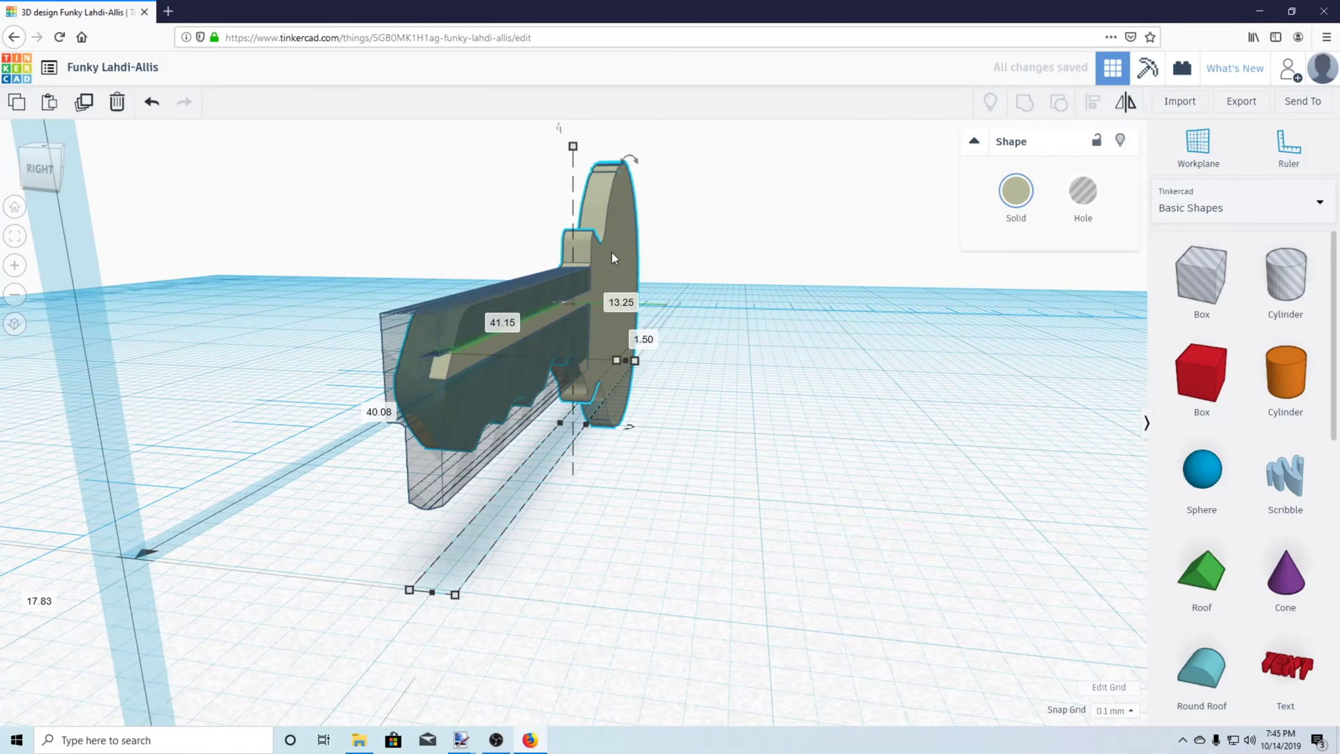
key(Right)
key(Right)
key(Right)
key(Right)
key(Right)
key(Right)
key(Right)
key(Right)
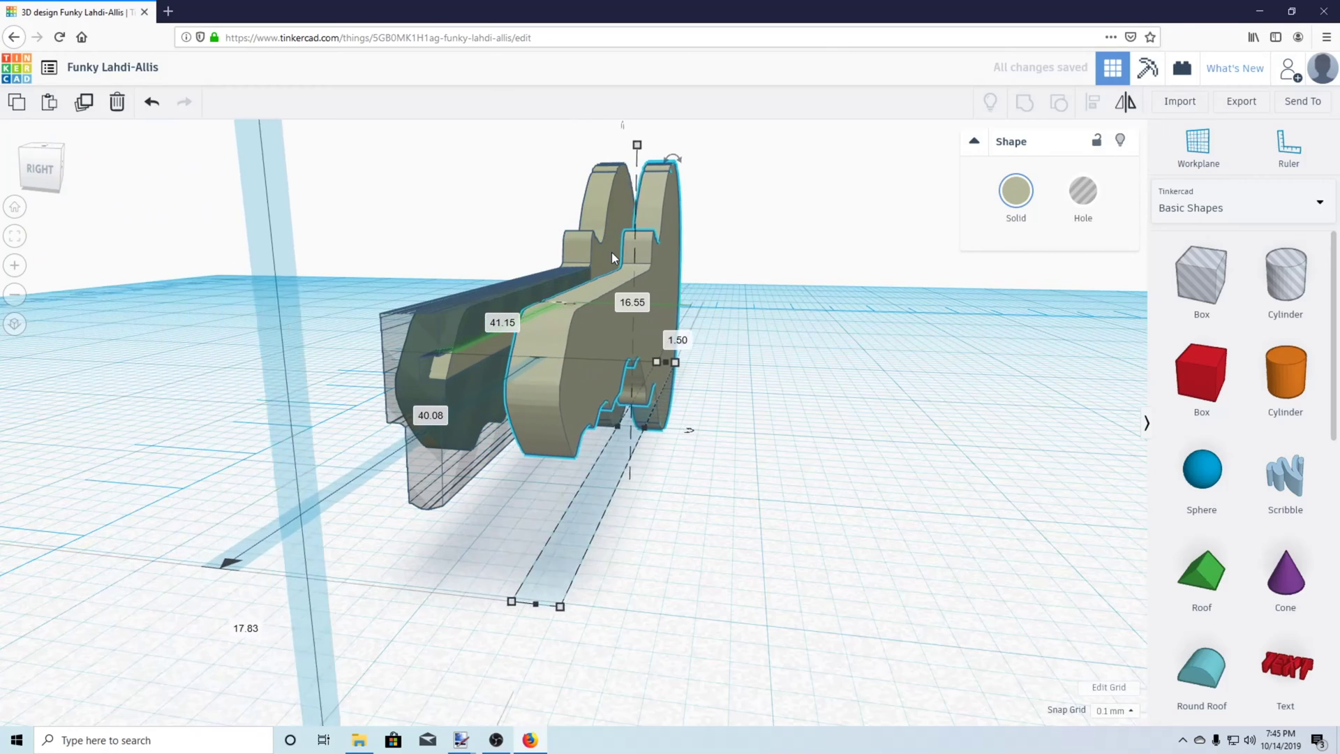
key(Right)
key(Right)
key(Right)
key(Right)
key(Right)
key(Right)
key(Right)
key(Right)
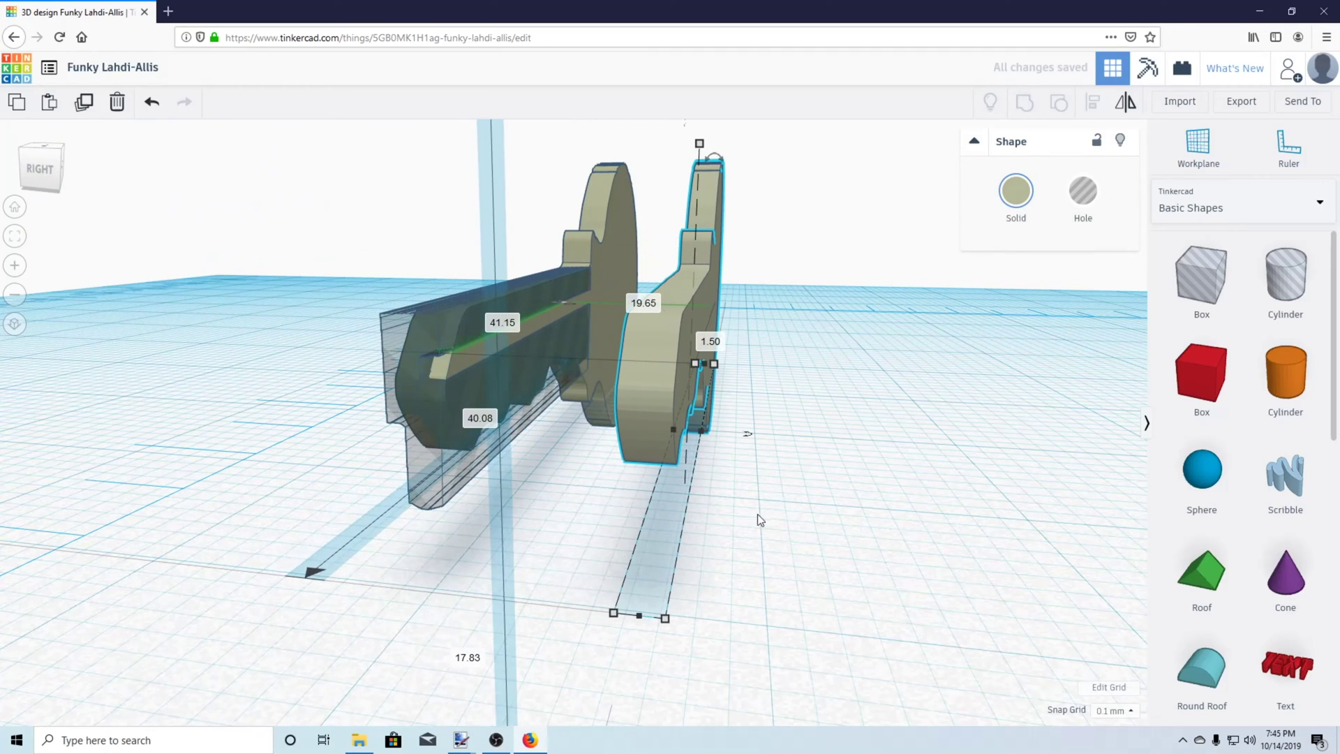
Step: Group the hole with one key to carve its blade, and move the full key aside
right_drag(759, 519, 650, 655)
click(733, 548)
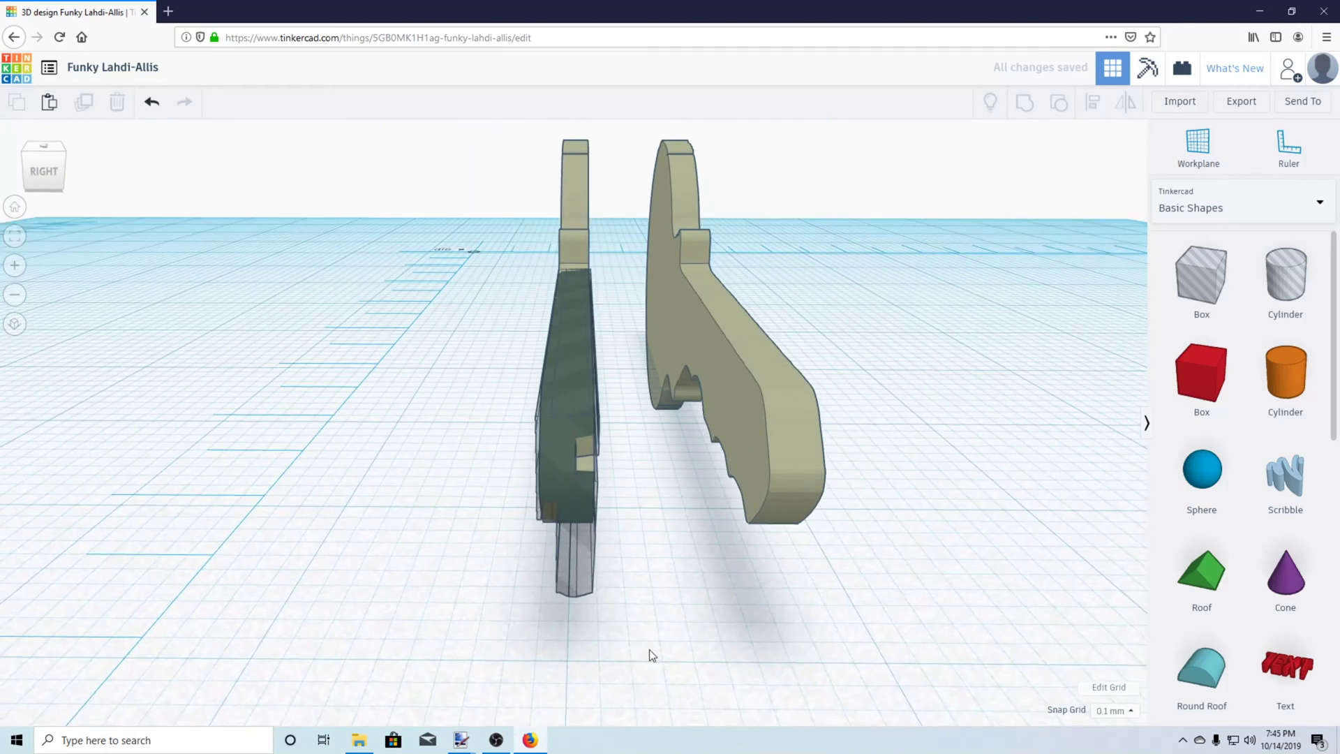
key(ctrl+a)
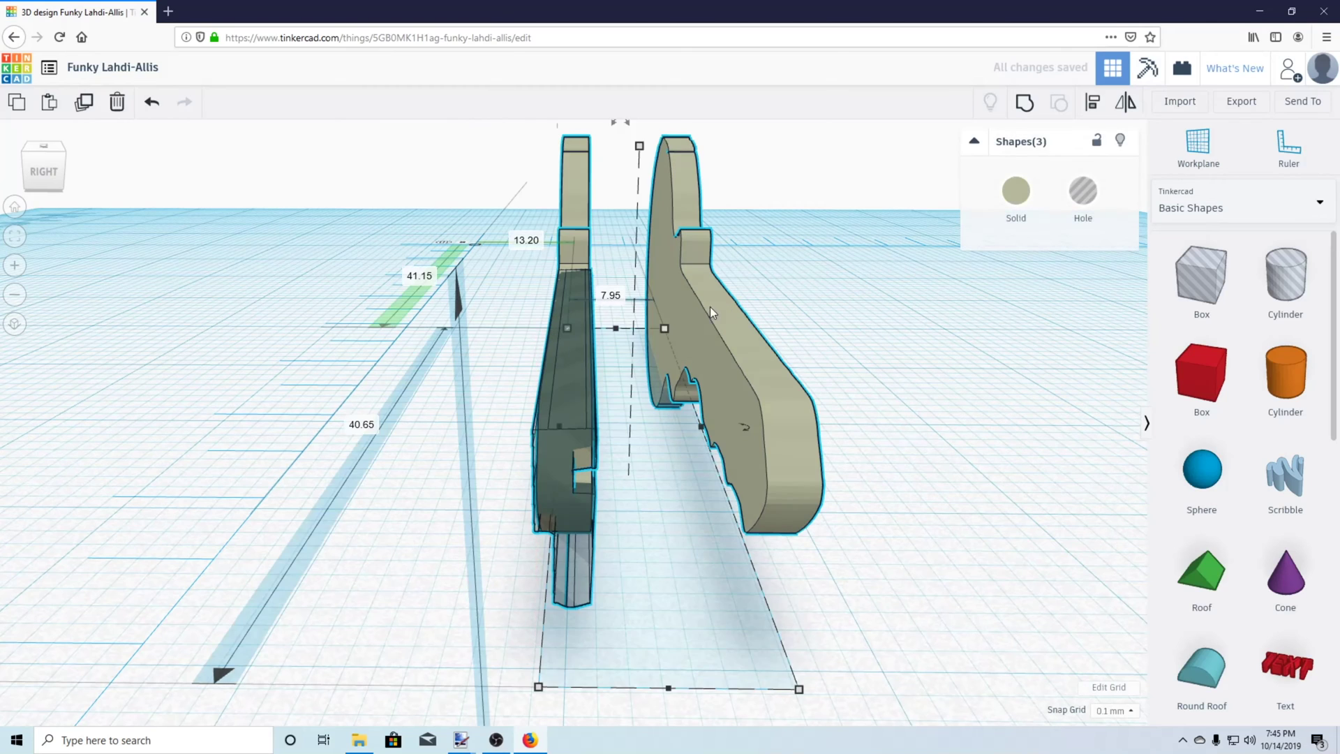
shift+click(709, 311)
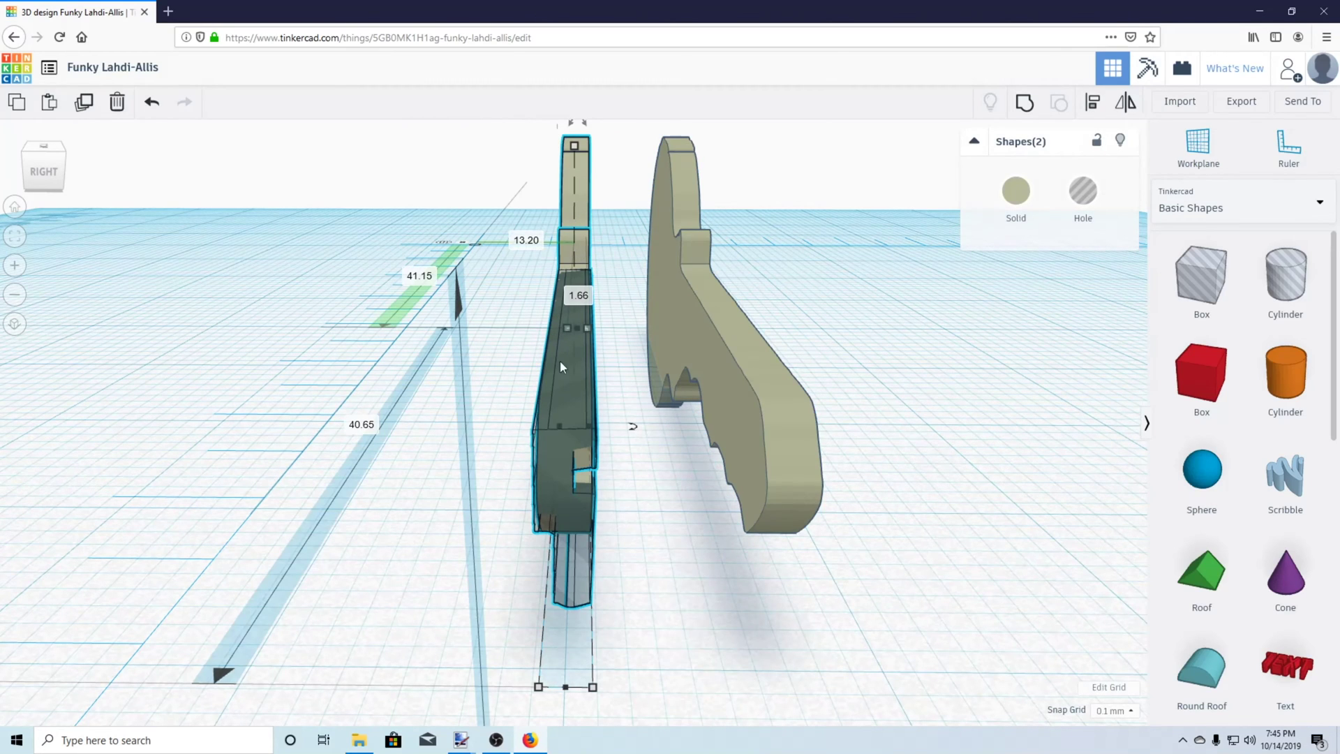
click(1031, 100)
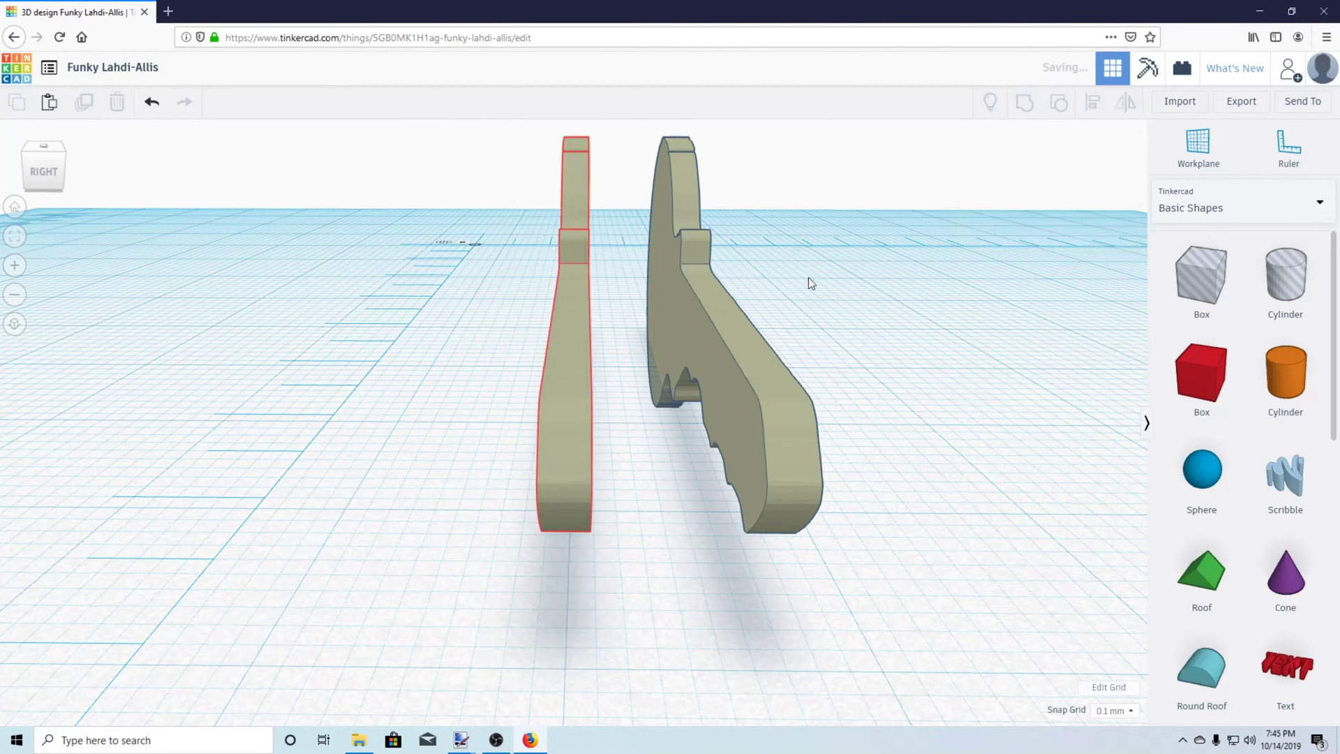
click(852, 262)
right_drag(852, 262, 612, 295)
drag(613, 294, 688, 361)
Step: Add a new box and position it under the left key part
click(688, 361)
right_drag(688, 361, 539, 291)
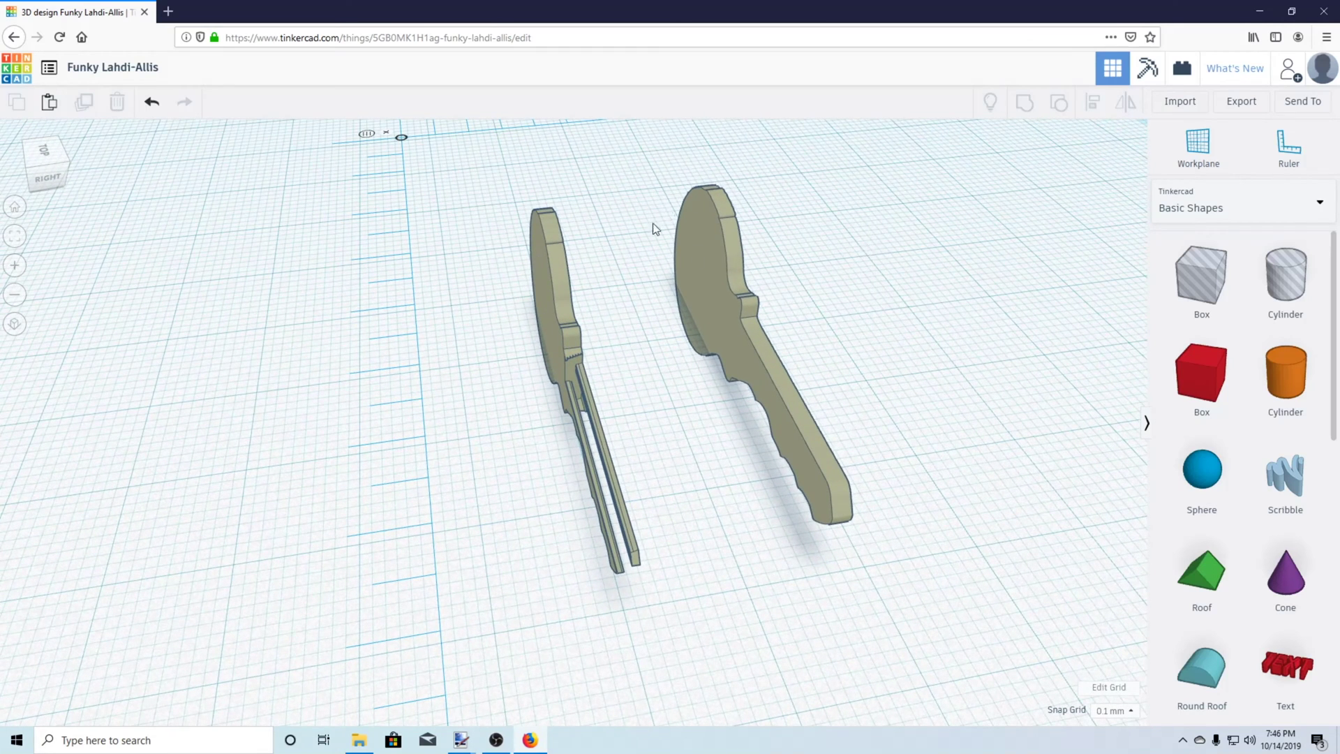
drag(1202, 276, 564, 353)
right_drag(864, 335, 404, 228)
drag(410, 298, 442, 303)
right_drag(787, 475, 579, 390)
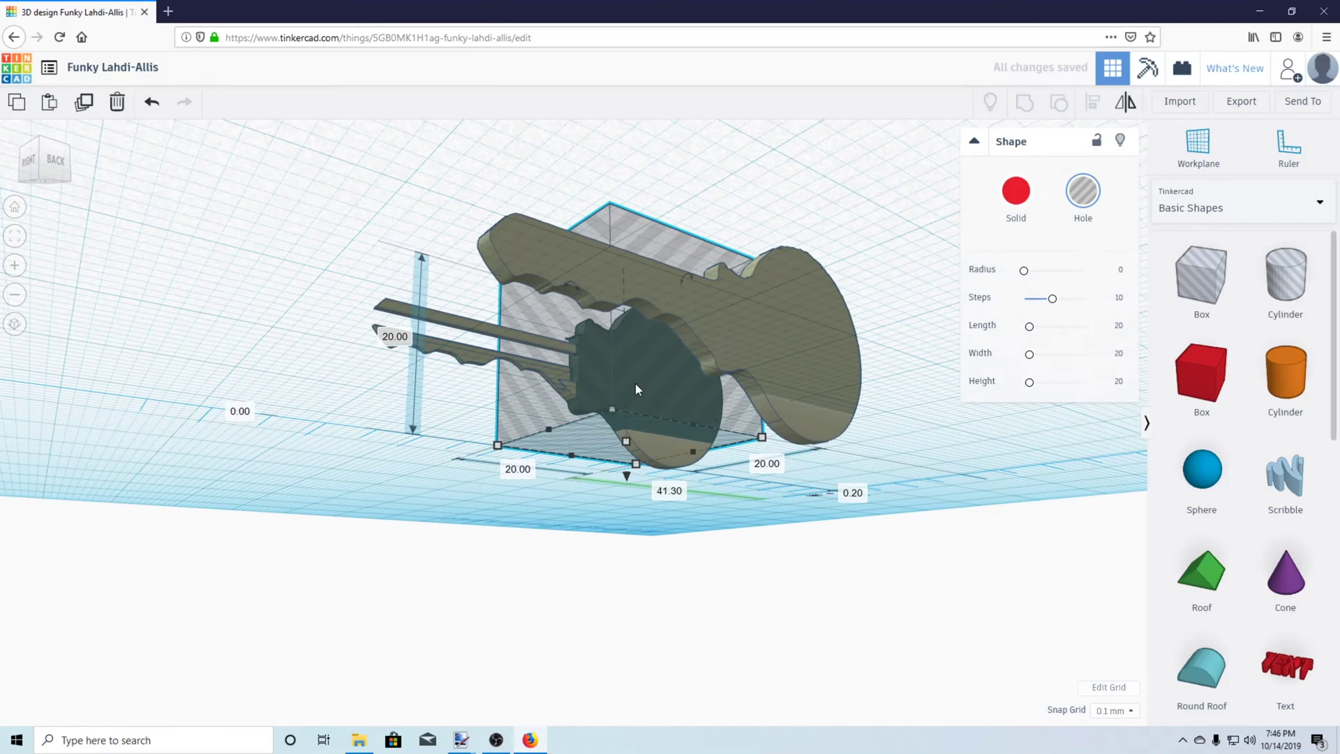
drag(635, 383, 609, 384)
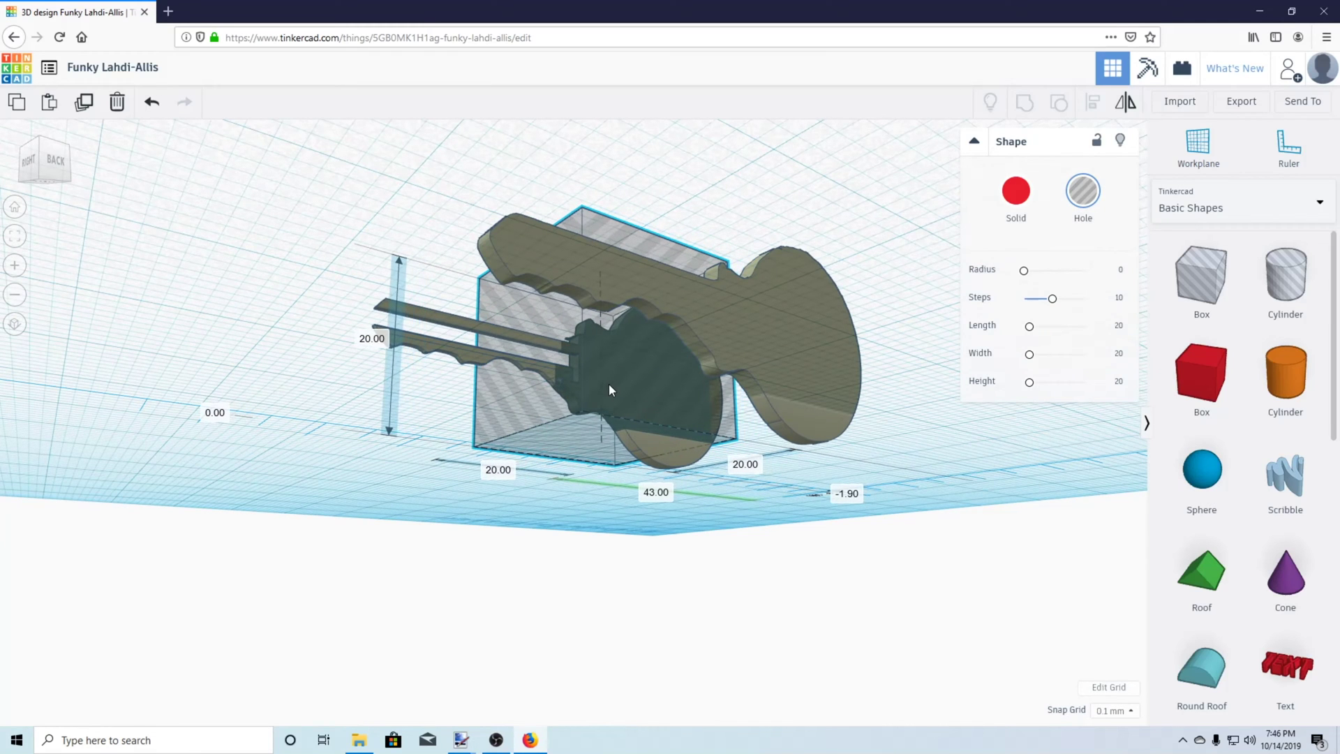
click(663, 527)
right_drag(667, 529, 613, 260)
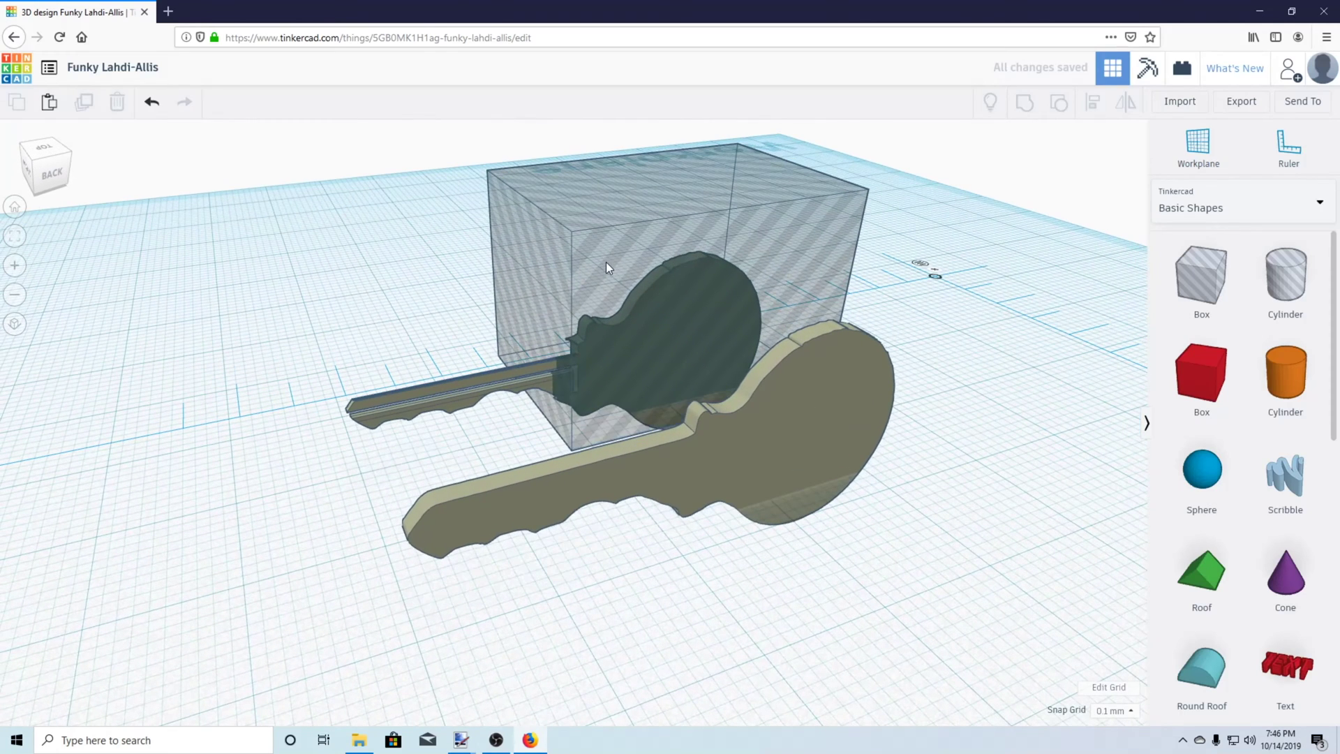
Step: Group the hole box with the small key, then undo the grouping
click(604, 264)
drag(602, 262, 605, 261)
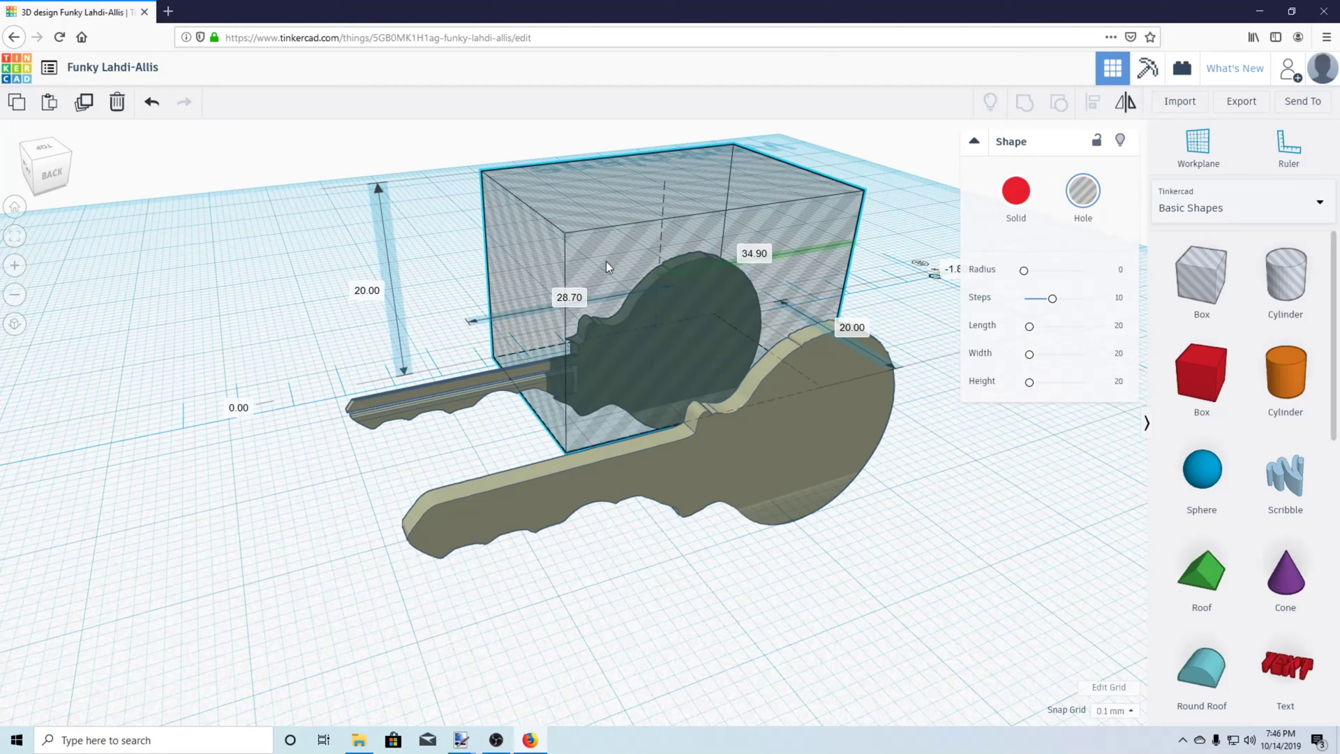
click(898, 521)
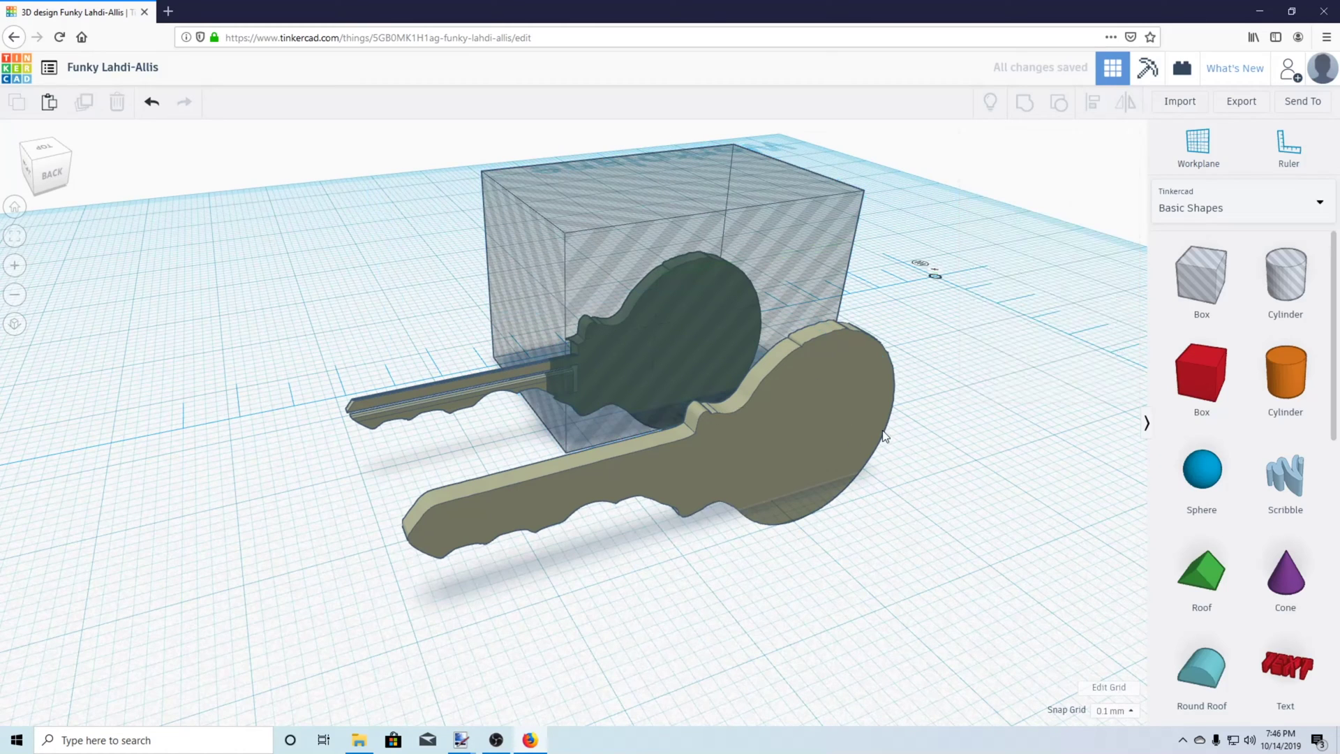
click(477, 383)
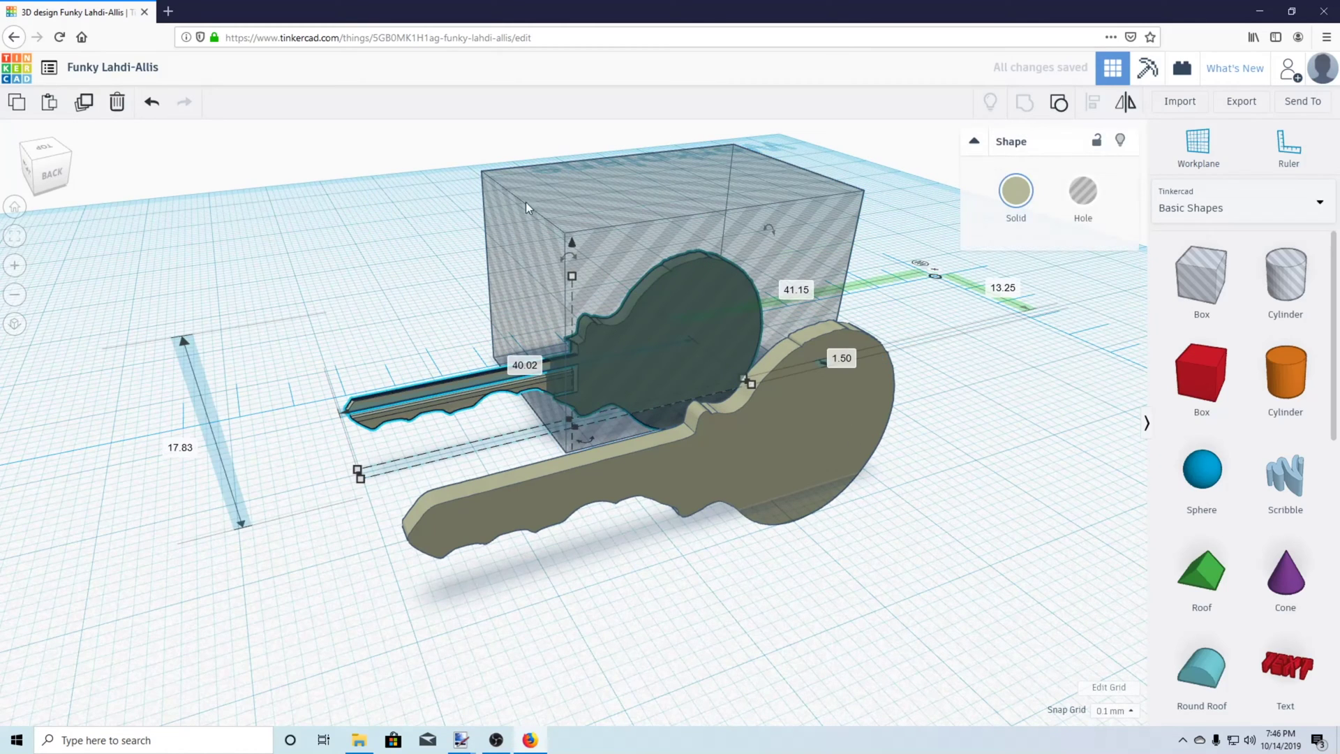
shift+click(597, 216)
click(1021, 105)
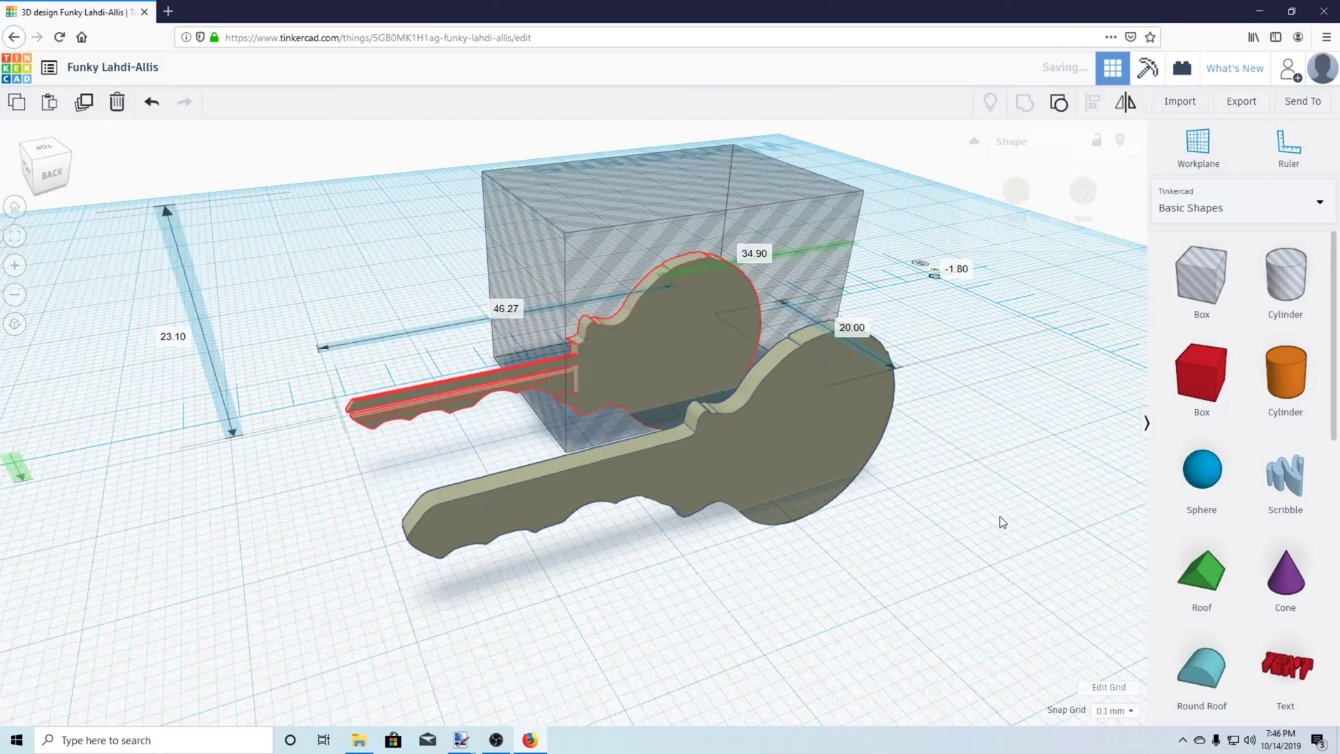
click(945, 544)
right_drag(1040, 528, 1136, 538)
key(ctrl+z)
Step: Sink the hole box to -4.60 below the workplane and group it with the key
right_drag(905, 395, 421, 302)
click(492, 168)
right_drag(424, 171, 487, 186)
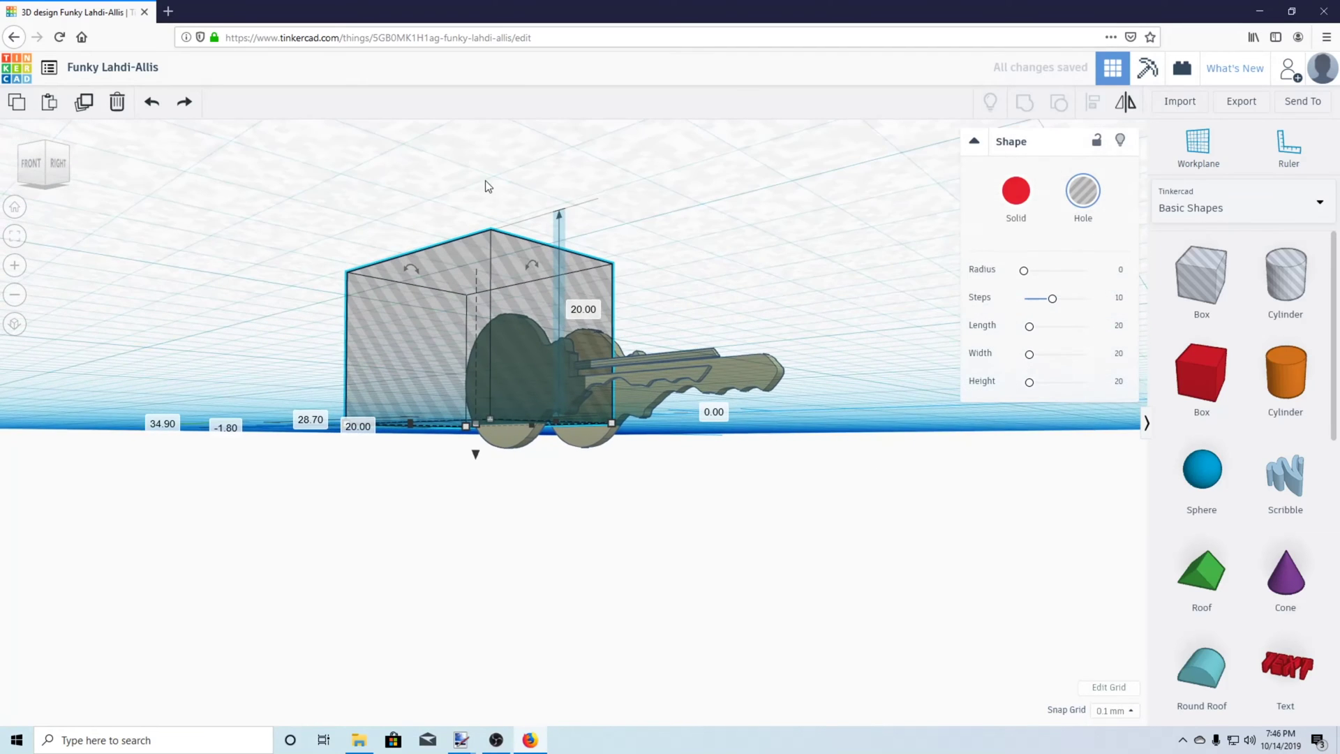
click(474, 469)
click(486, 425)
drag(475, 460, 474, 495)
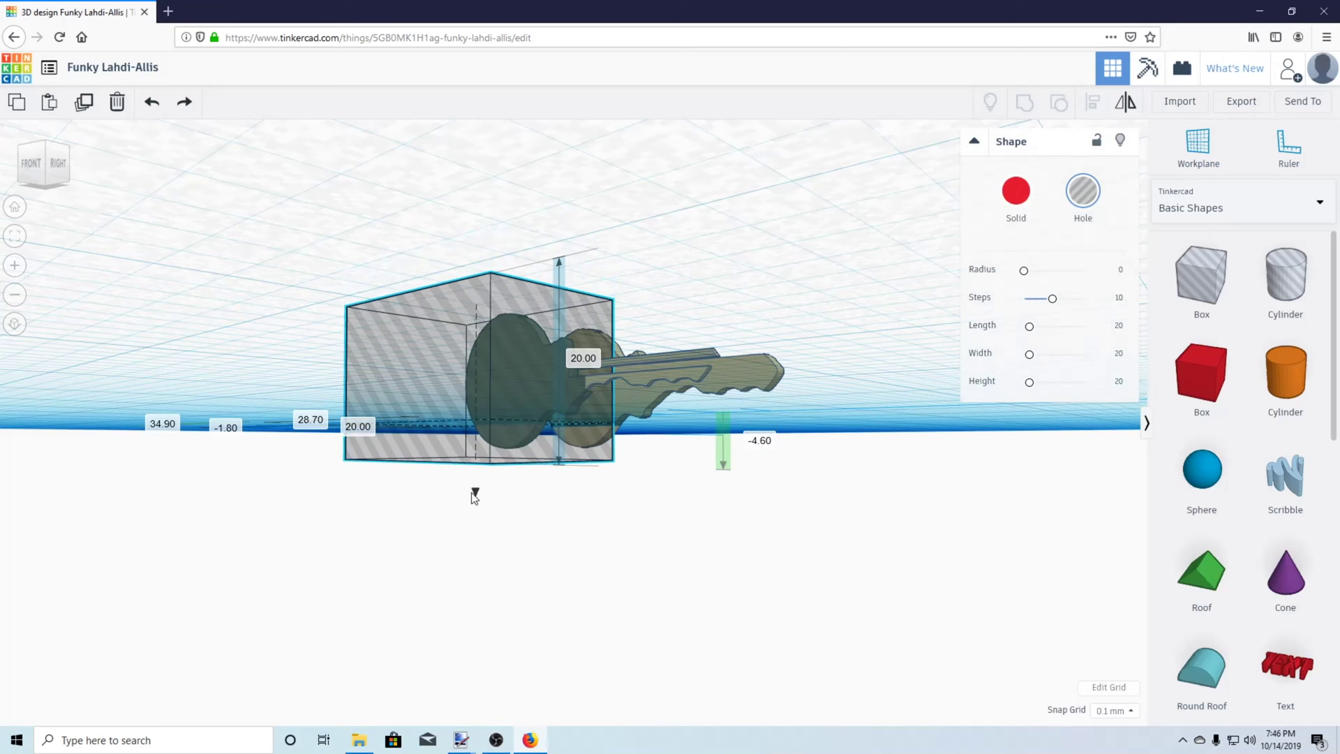
shift+click(646, 376)
click(1032, 103)
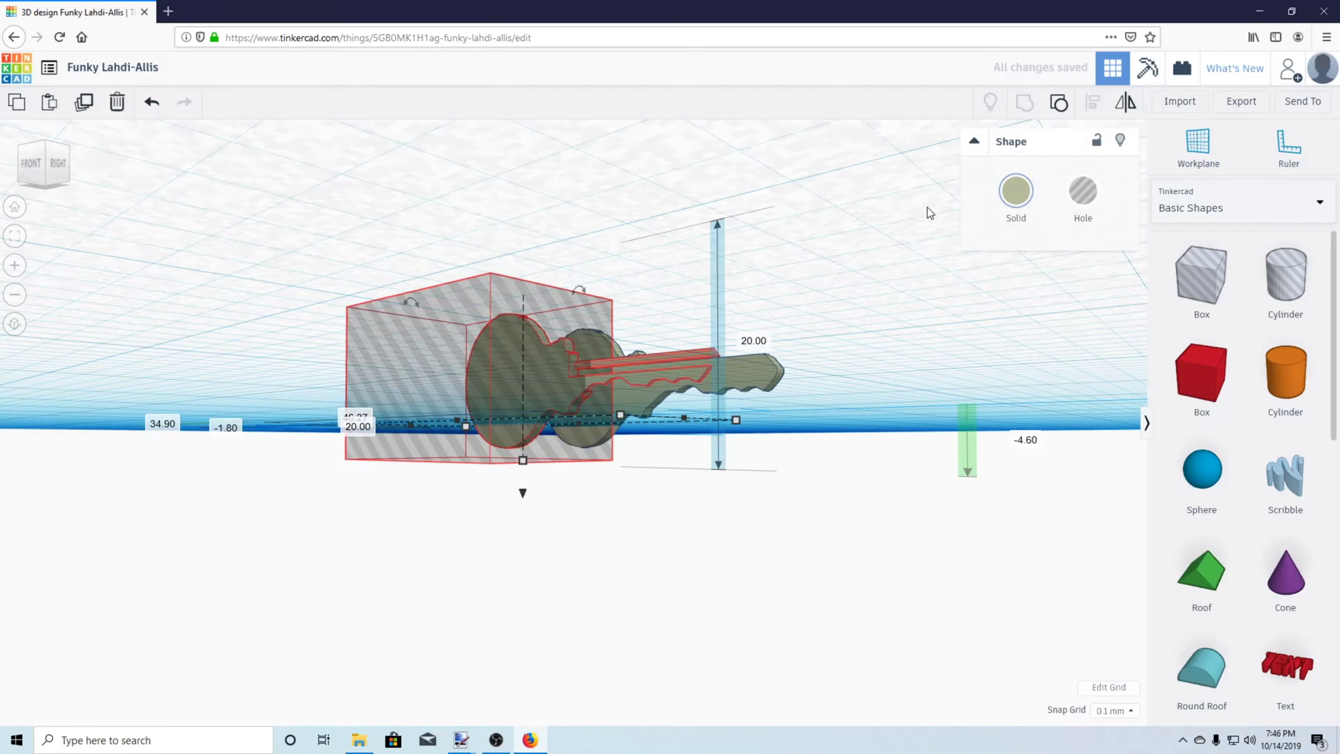
click(893, 199)
right_drag(1011, 212, 502, 471)
click(560, 511)
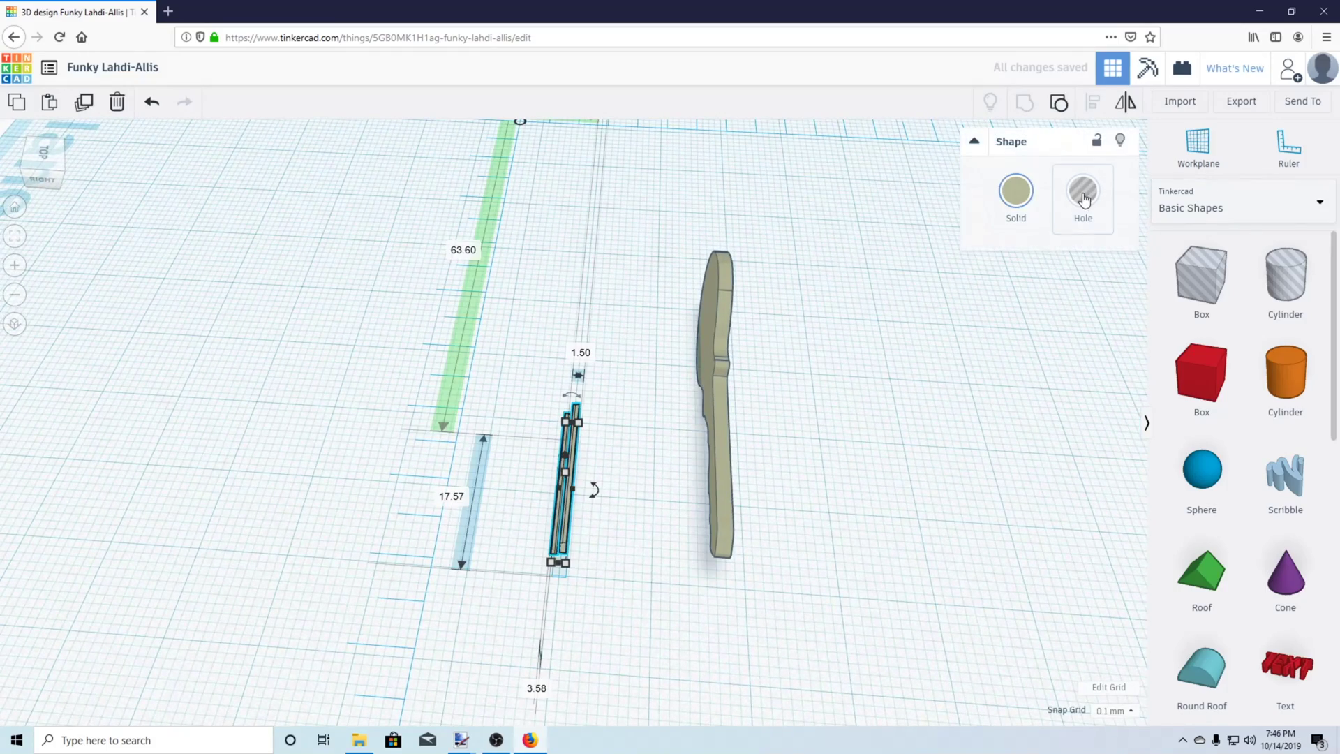
Step: Select the key and the thin bar together and align the bar with the key
click(814, 376)
right_drag(975, 422, 898, 384)
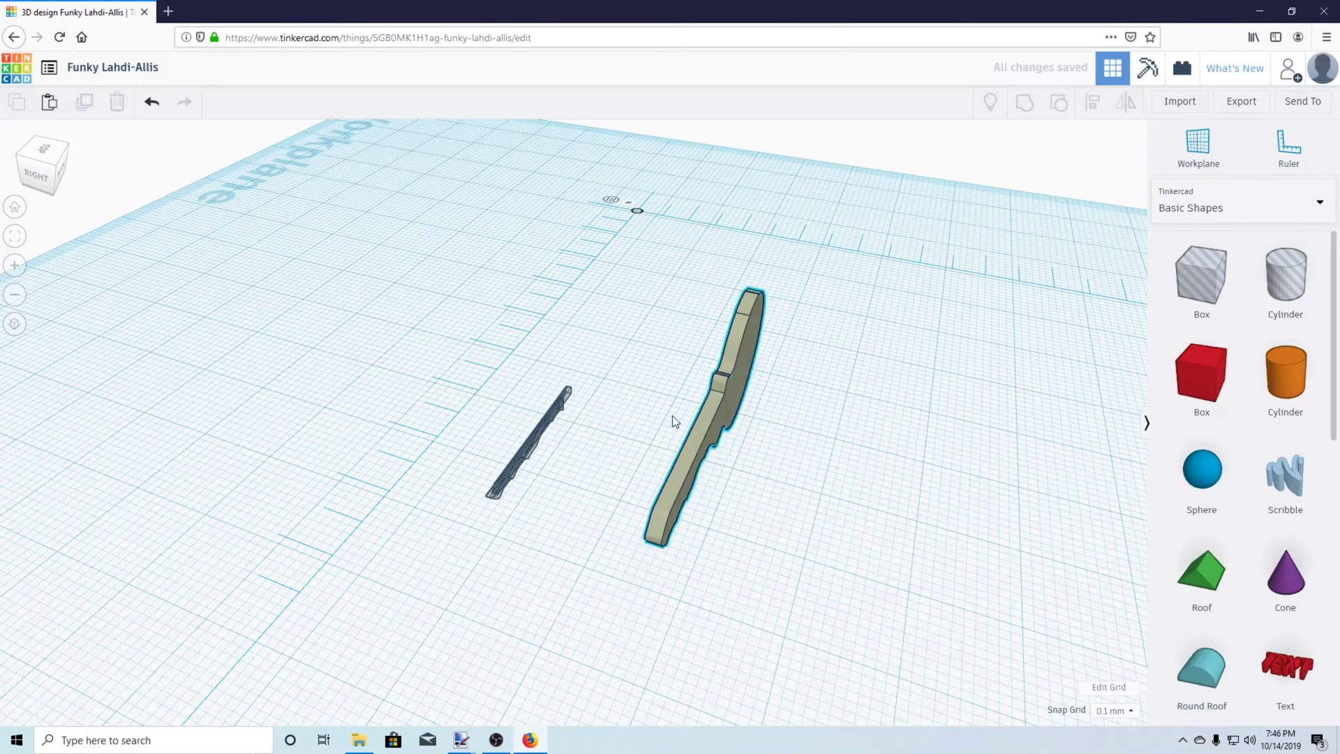
click(672, 416)
shift+click(560, 422)
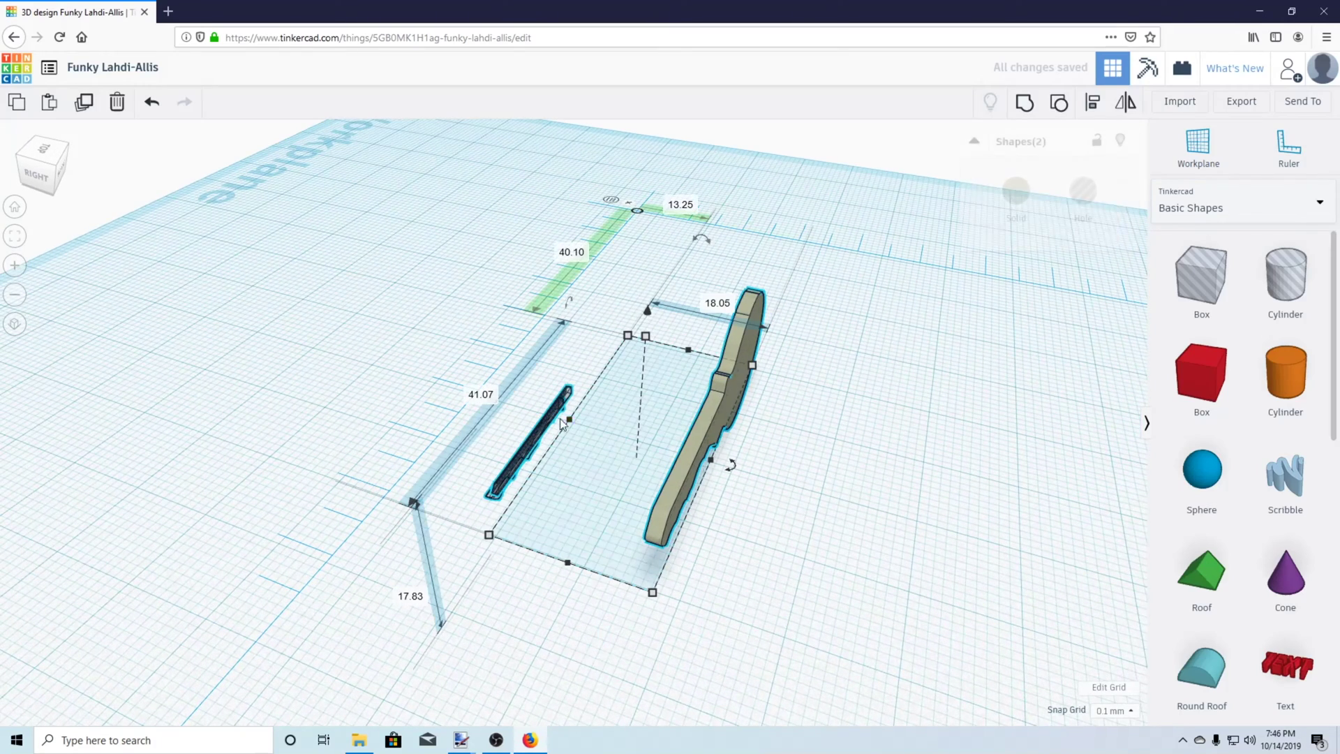
click(1093, 108)
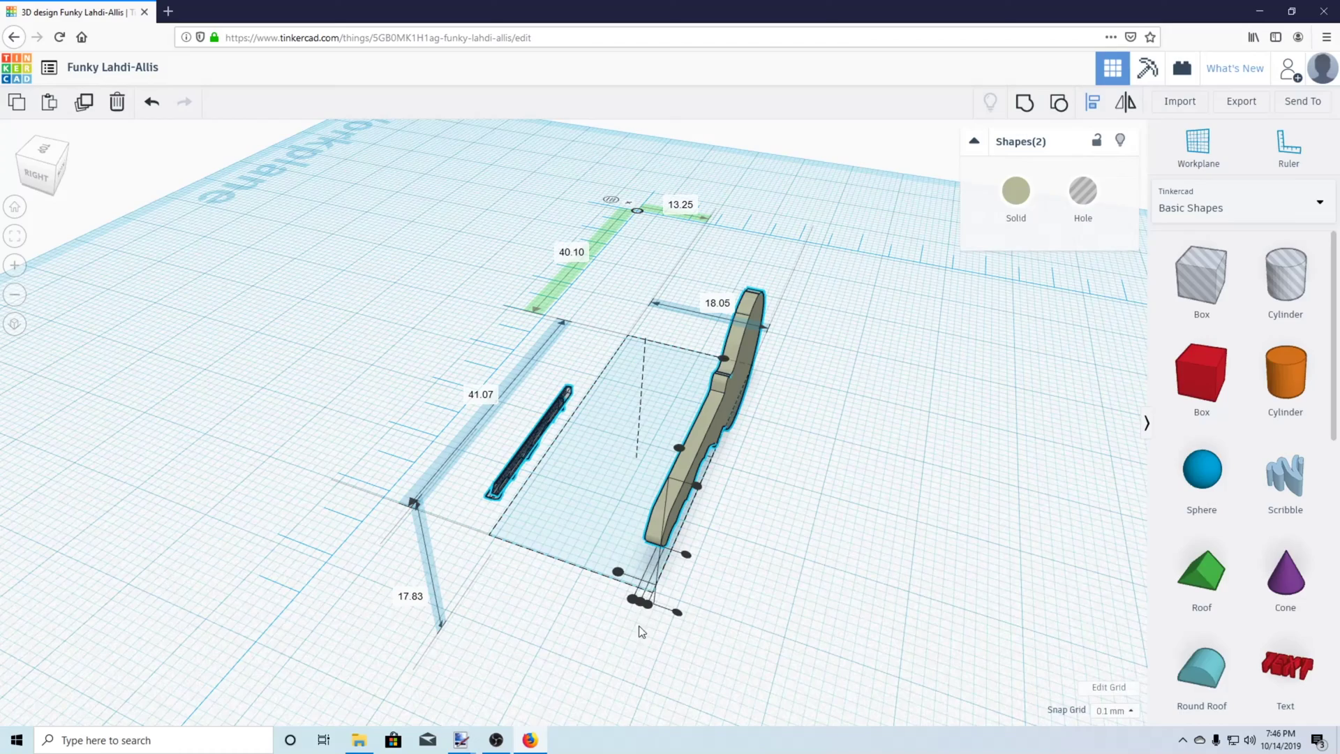
click(640, 607)
click(835, 617)
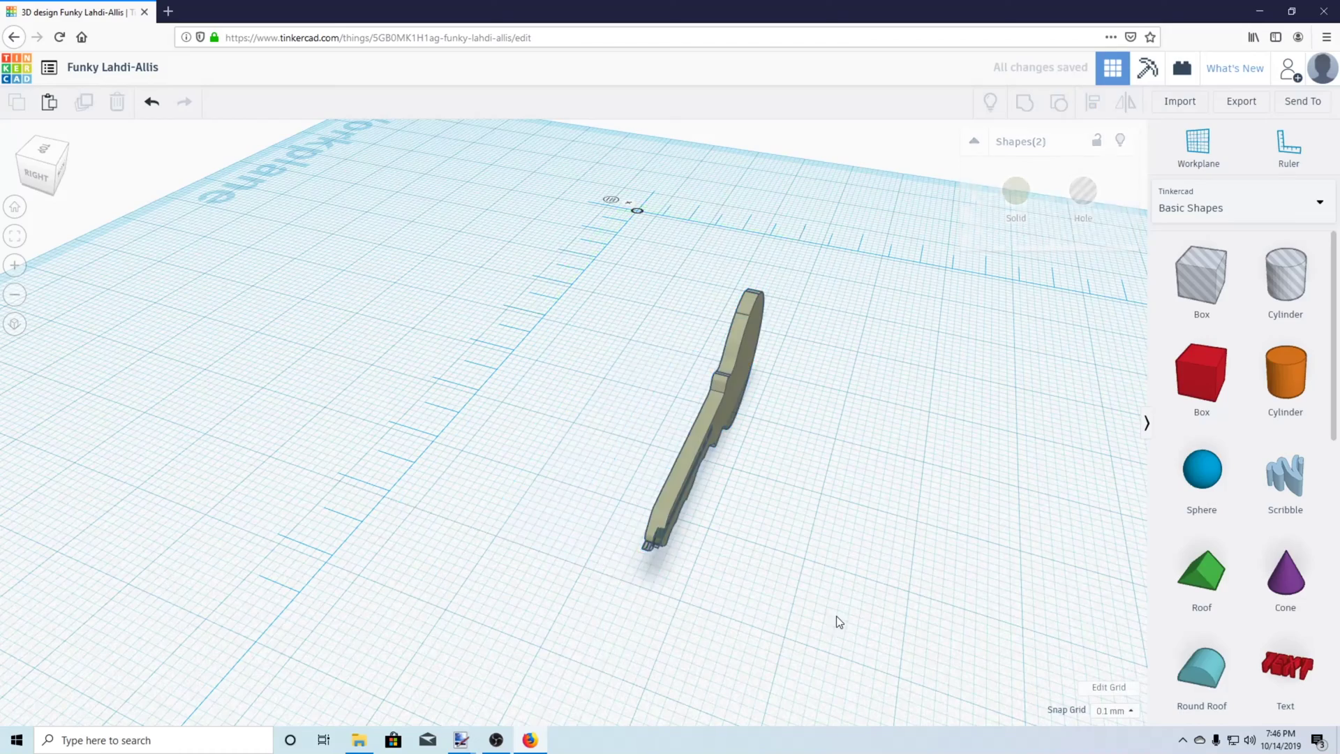
Step: Nudge the slot hole two steps along the key, pulling it back from the blade tip
right_drag(834, 617, 719, 482)
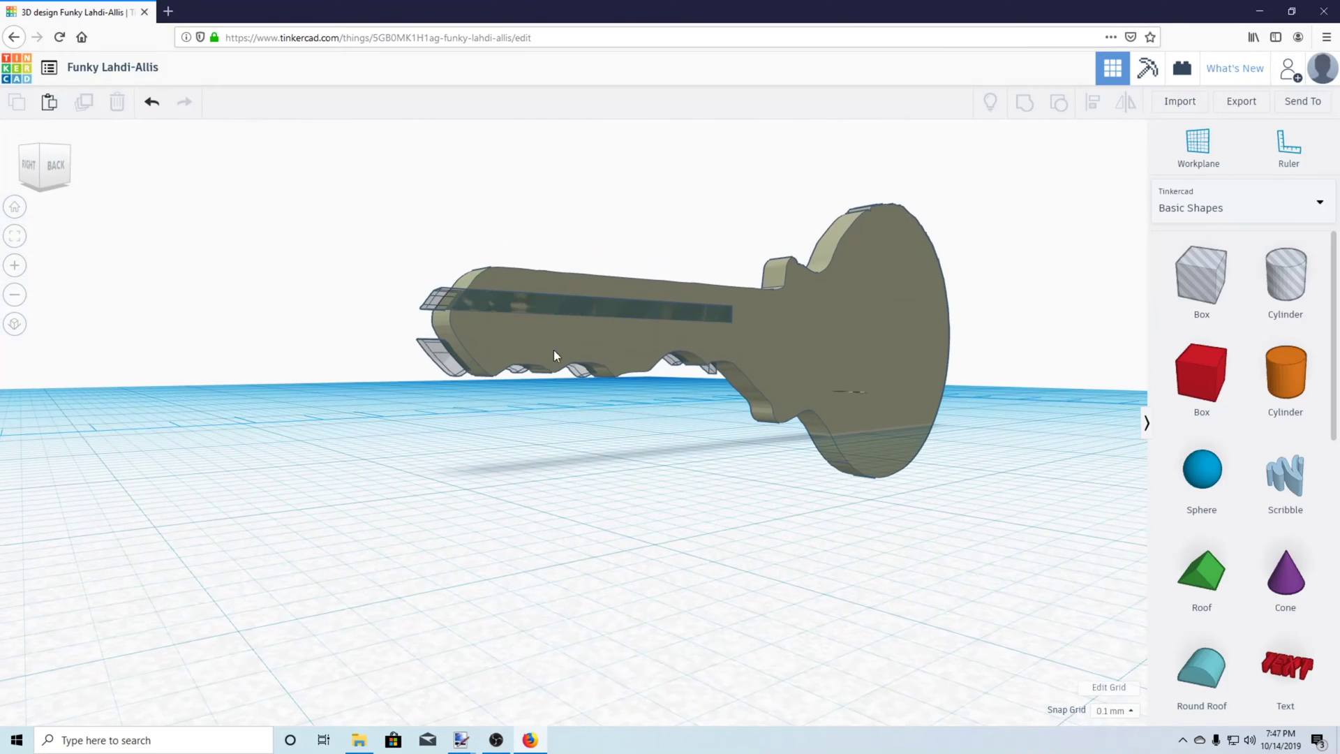
click(563, 308)
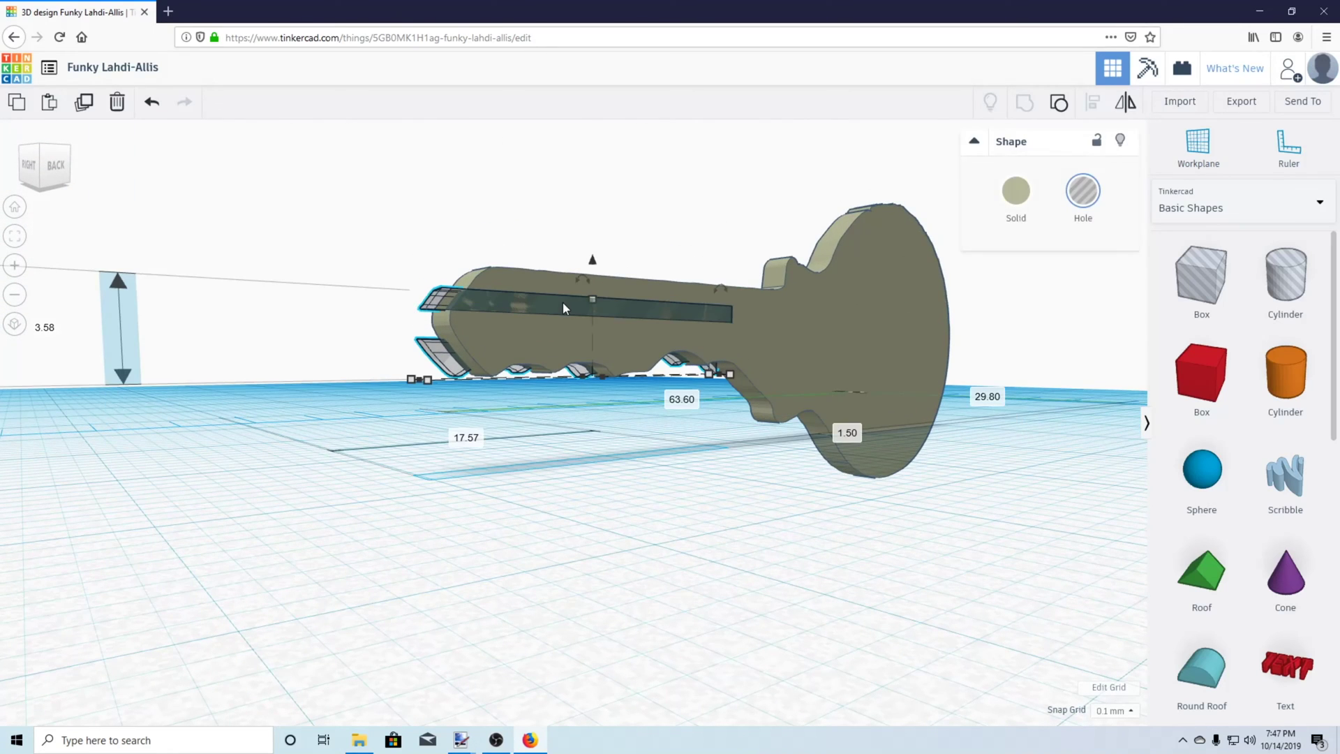
key(Right)
key(Right)
key(Right)
key(Right)
key(Right)
key(Right)
key(Right)
key(Right)
key(Right)
key(Right)
key(Right)
key(Right)
key(Right)
key(Right)
key(Right)
key(Right)
key(Right)
key(Right)
key(Right)
key(Right)
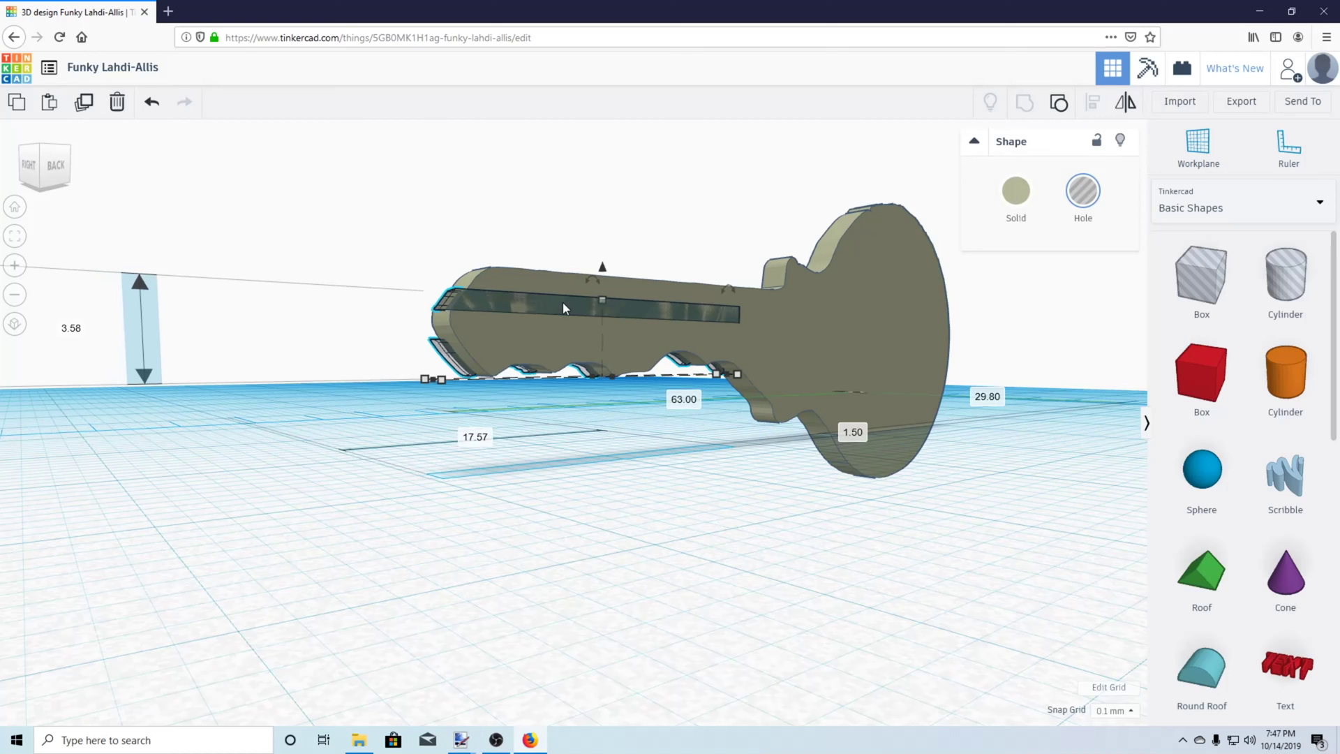
key(Right)
key(Right)
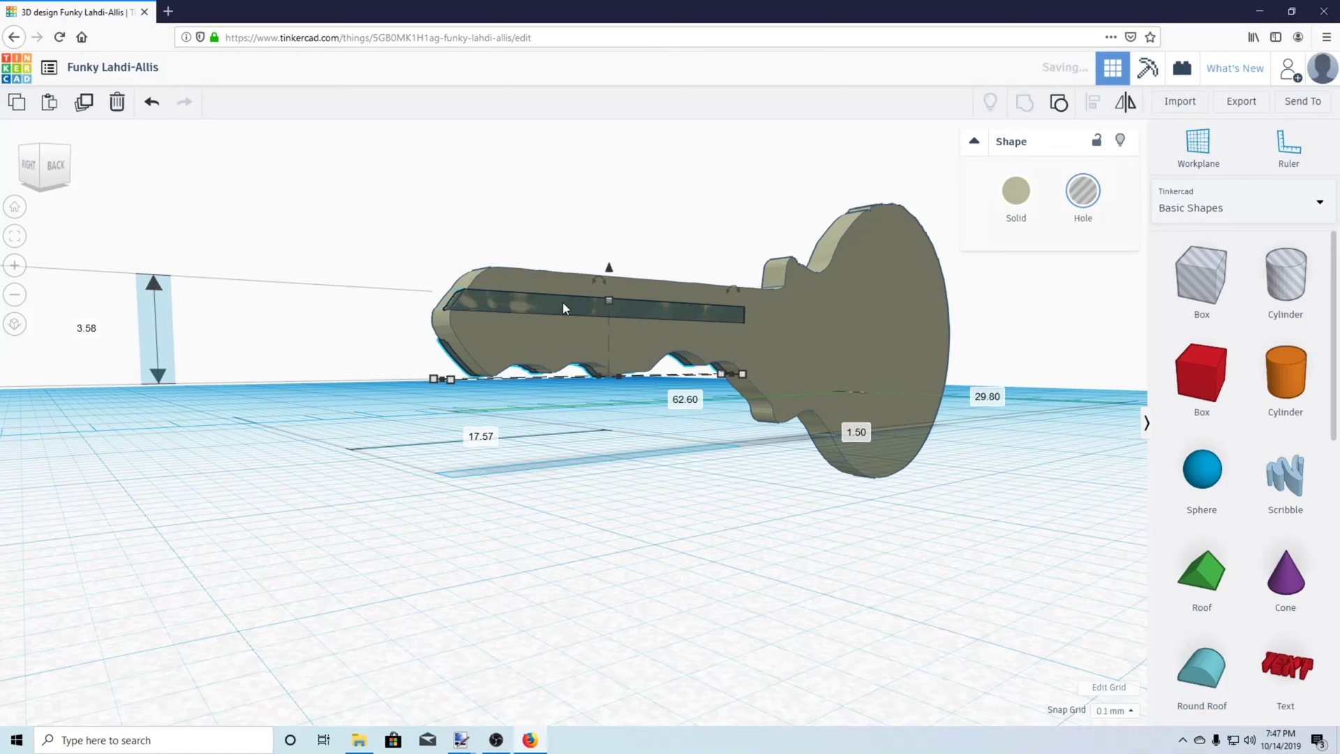
right_drag(562, 303, 701, 380)
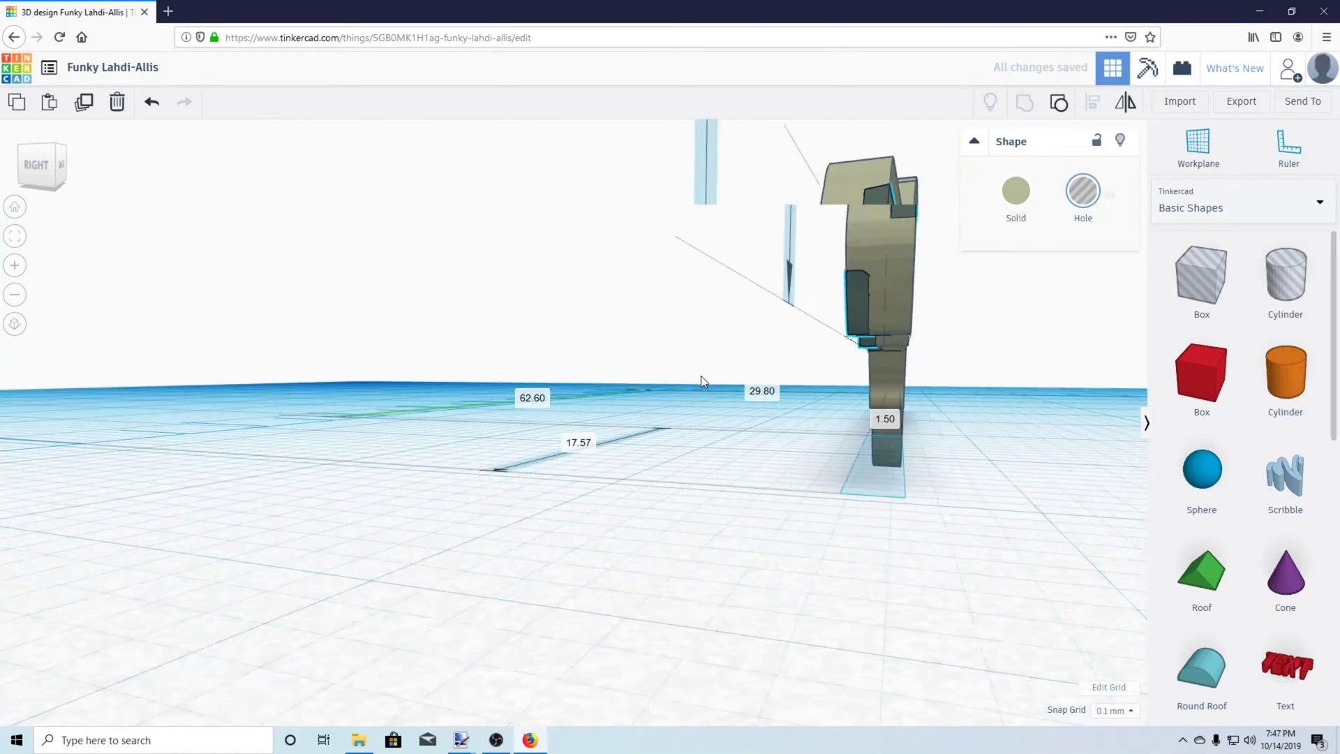
scroll(867, 428, up, 5)
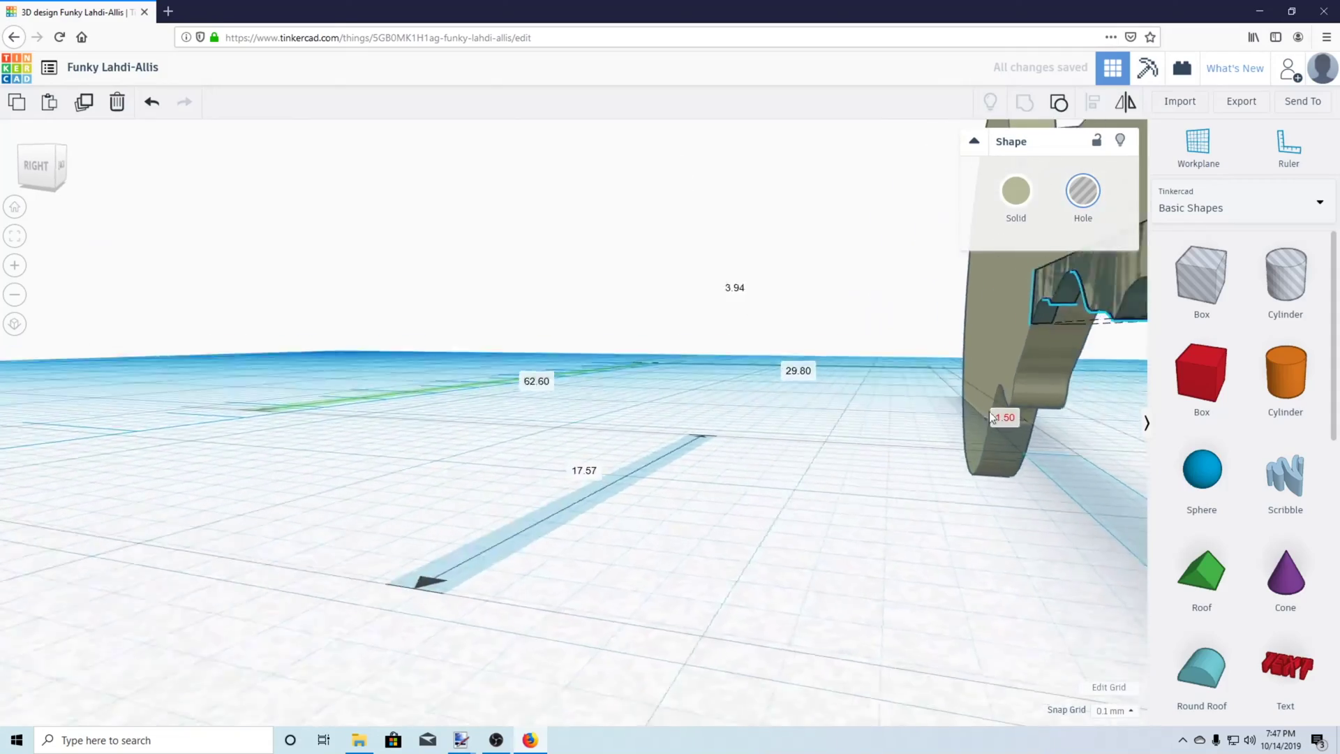
Step: Shift the toothed hole slightly along the key, then back into place
right_drag(991, 418, 945, 476)
right_drag(1134, 567, 1037, 495)
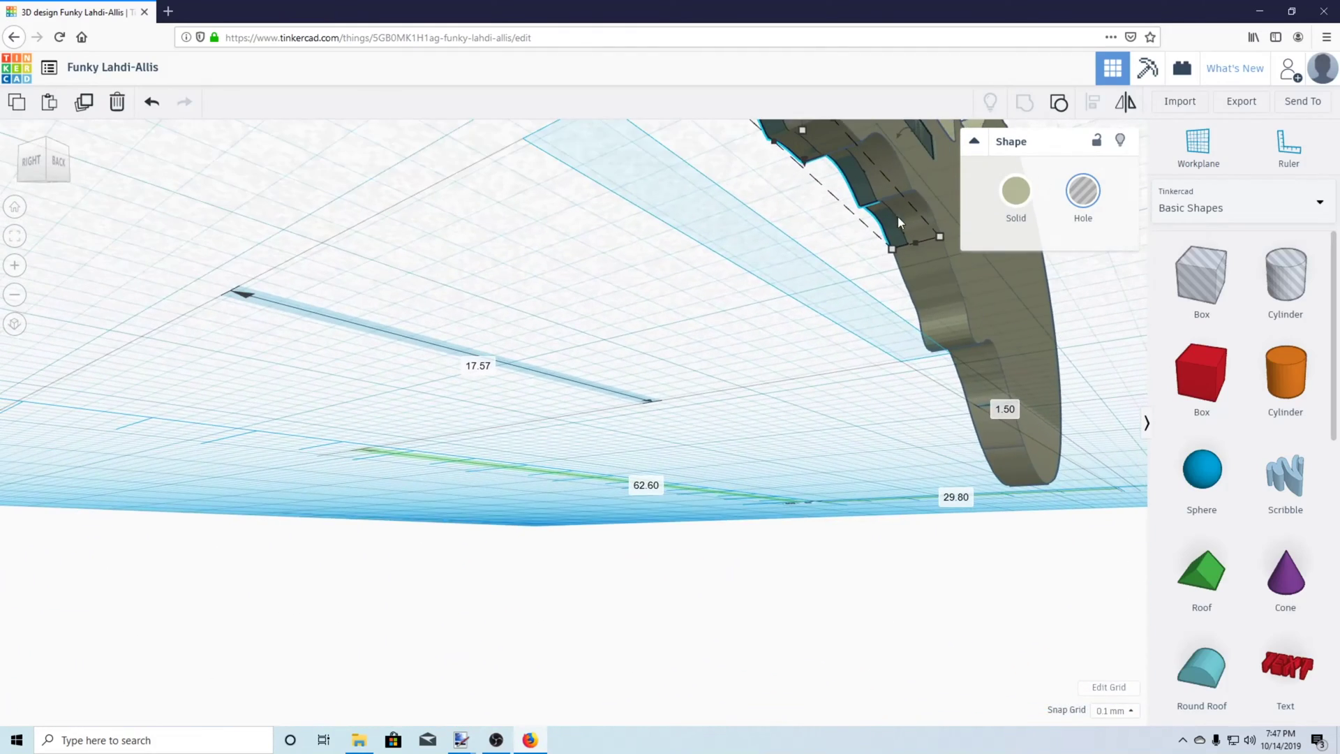
drag(896, 224, 896, 225)
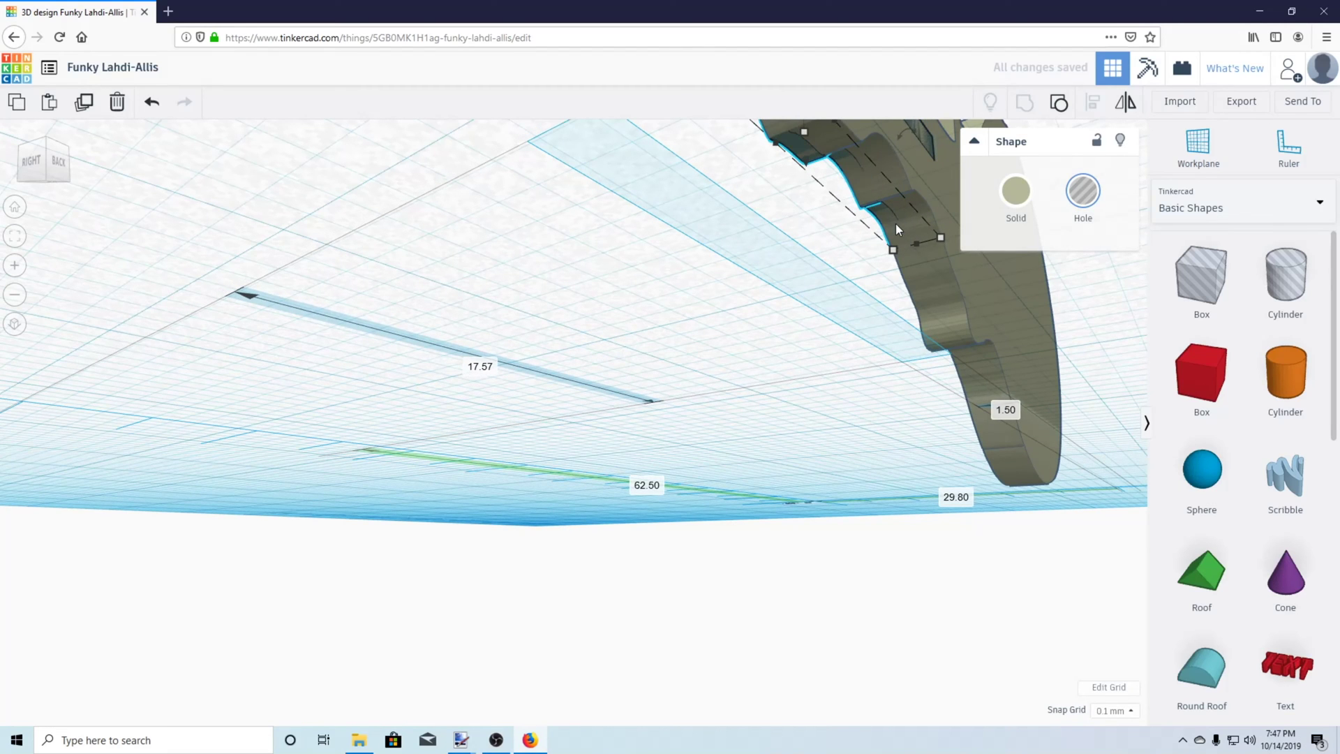
drag(896, 225, 894, 224)
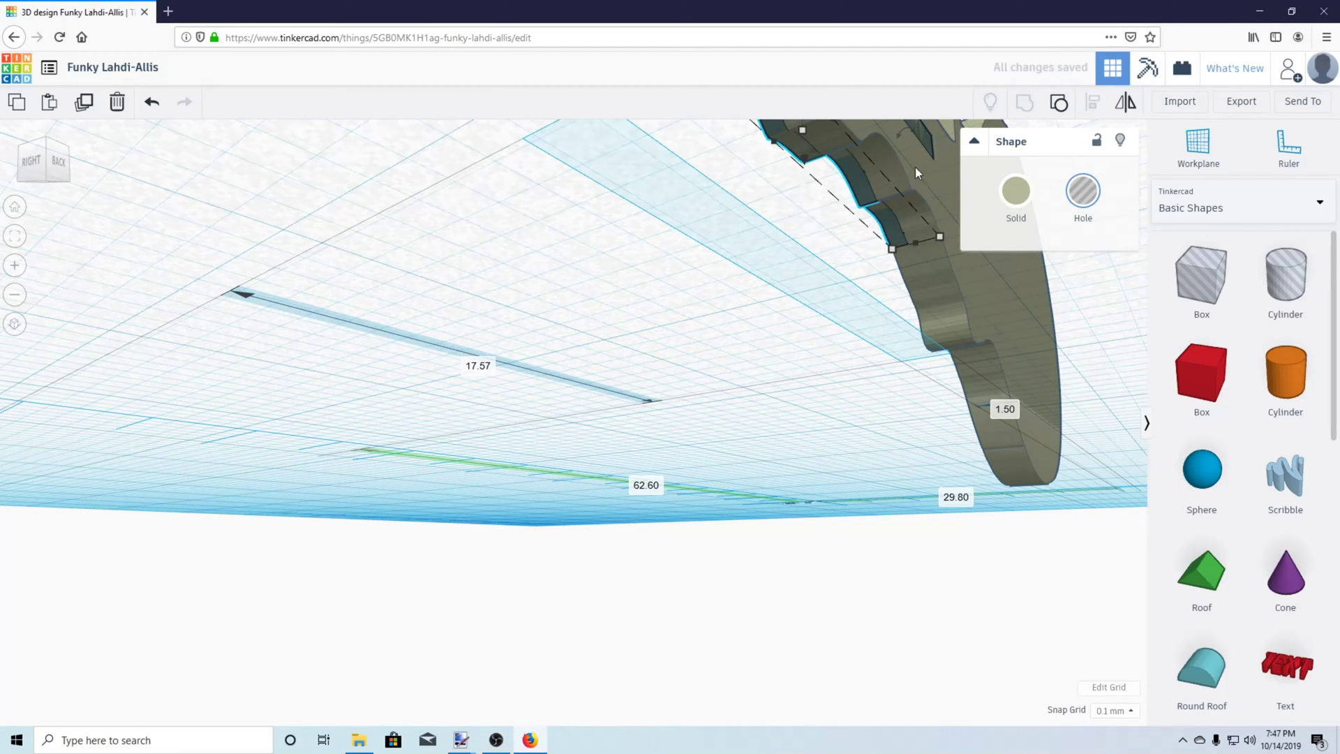
Step: Stretch the toothed hole's lower edge downward to deepen the key's cuts
right_drag(915, 166, 813, 315)
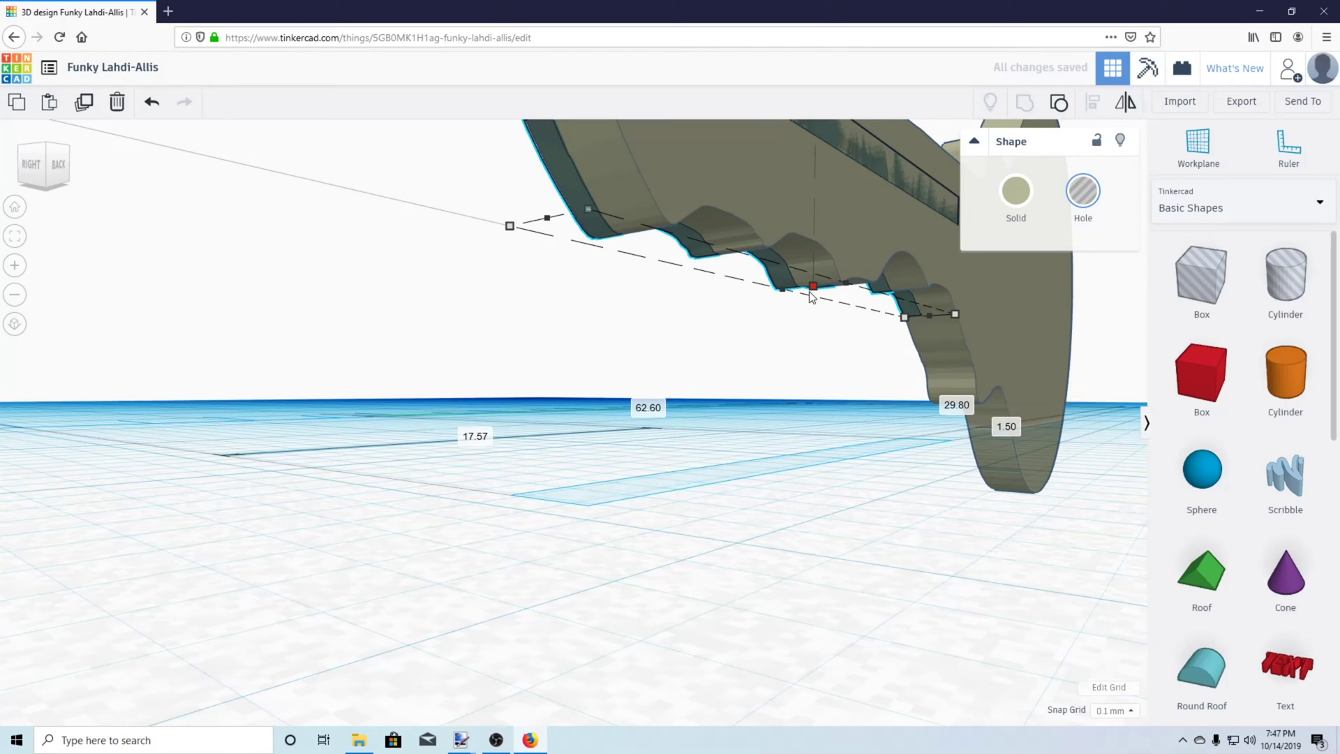
drag(812, 296, 811, 300)
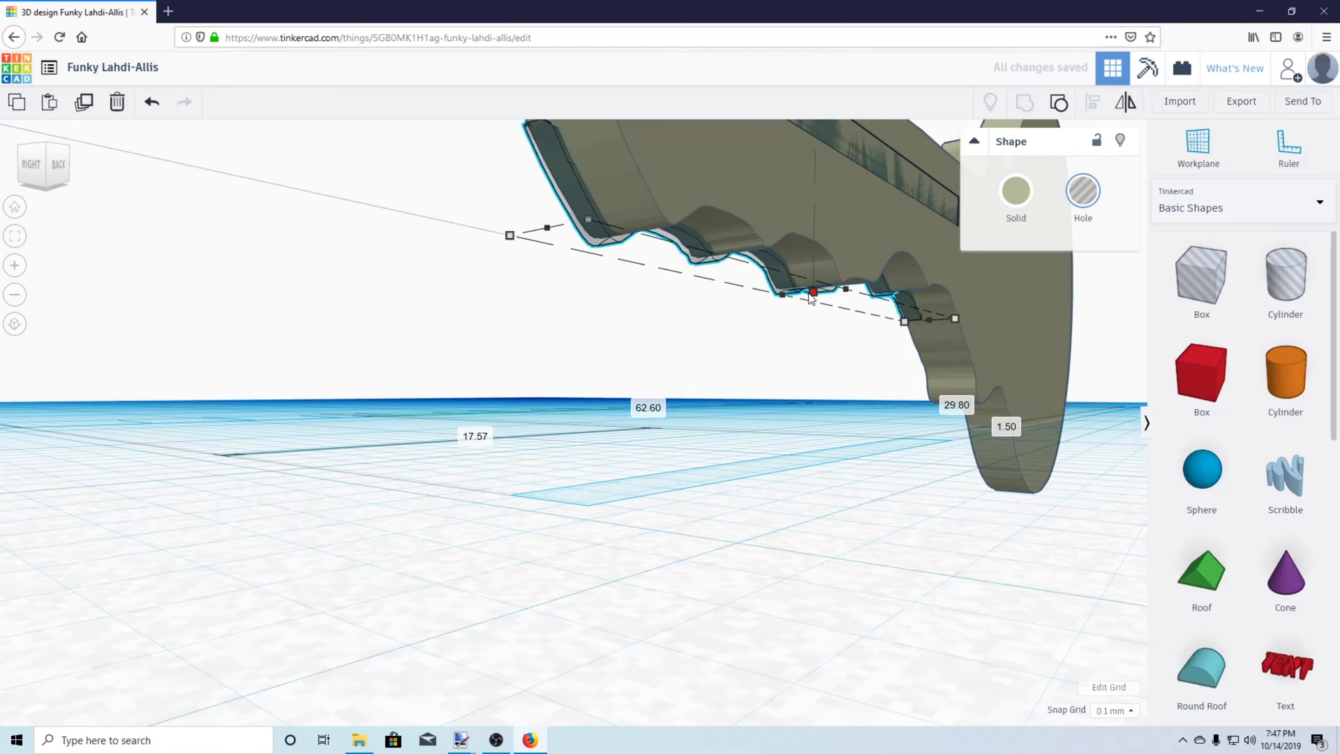
click(852, 389)
right_drag(852, 389, 914, 397)
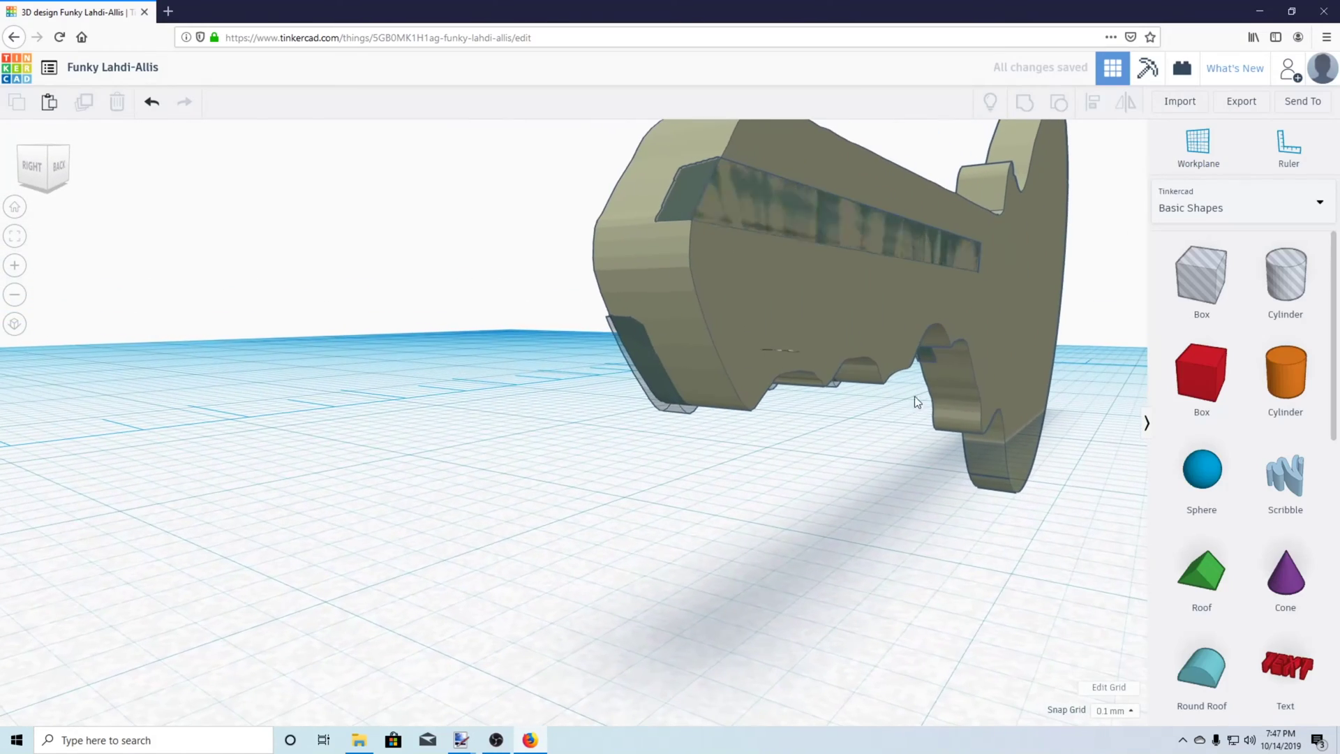
right_drag(1077, 337, 1100, 389)
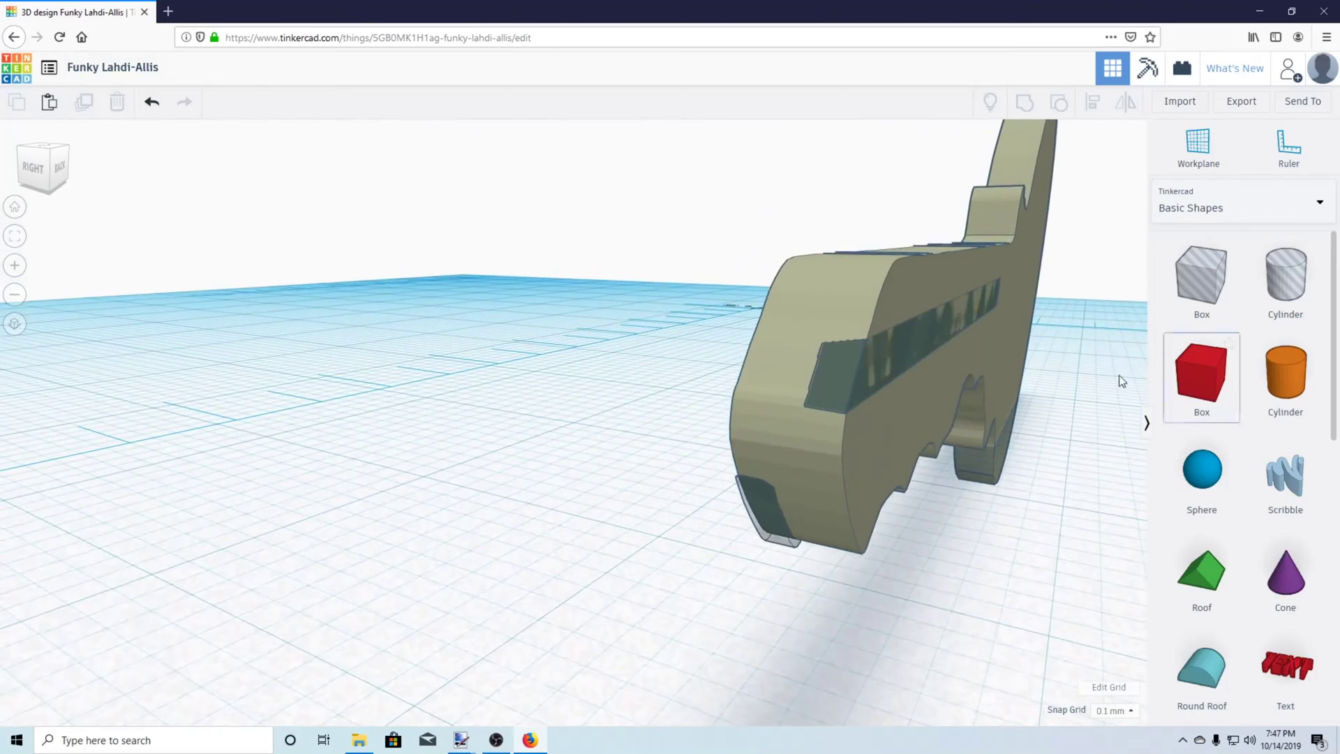
scroll(1122, 381, down, 3)
right_drag(852, 387, 992, 400)
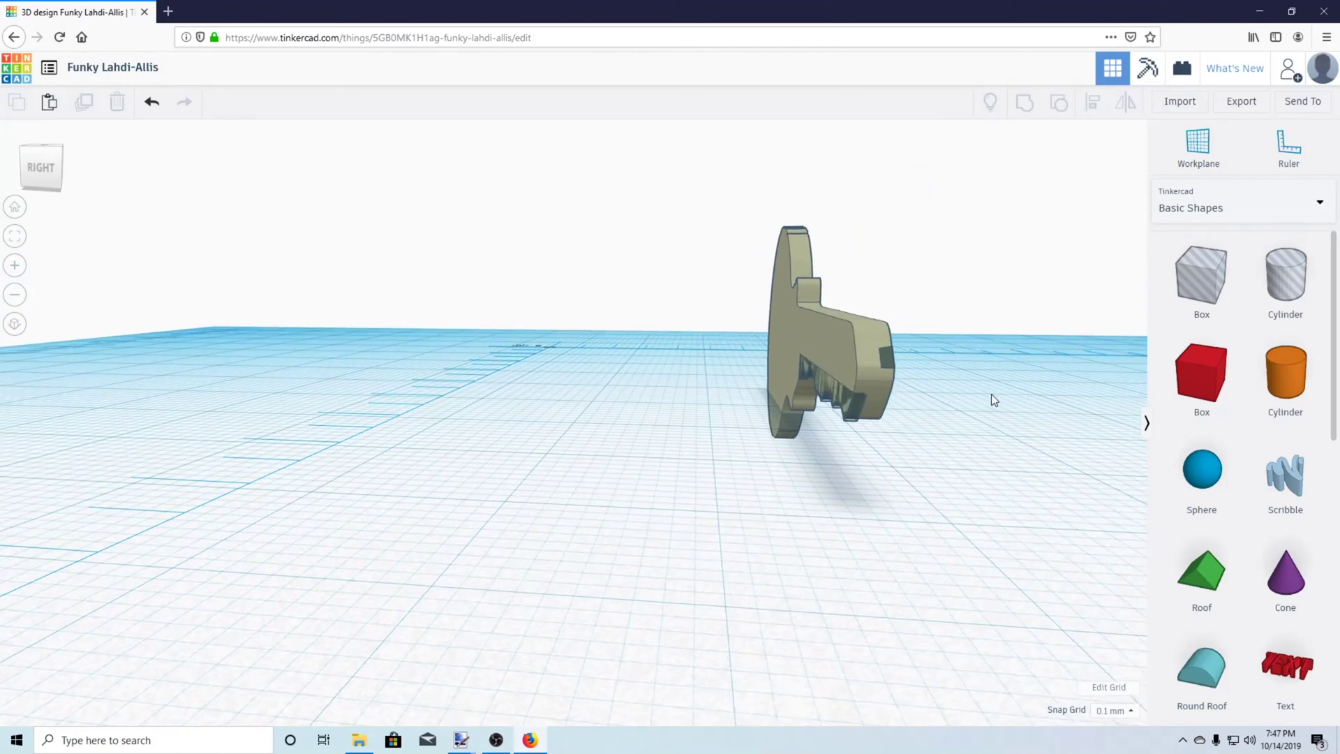
Step: Try raising the teeth hole's height to 4.80, then undo the change
click(831, 388)
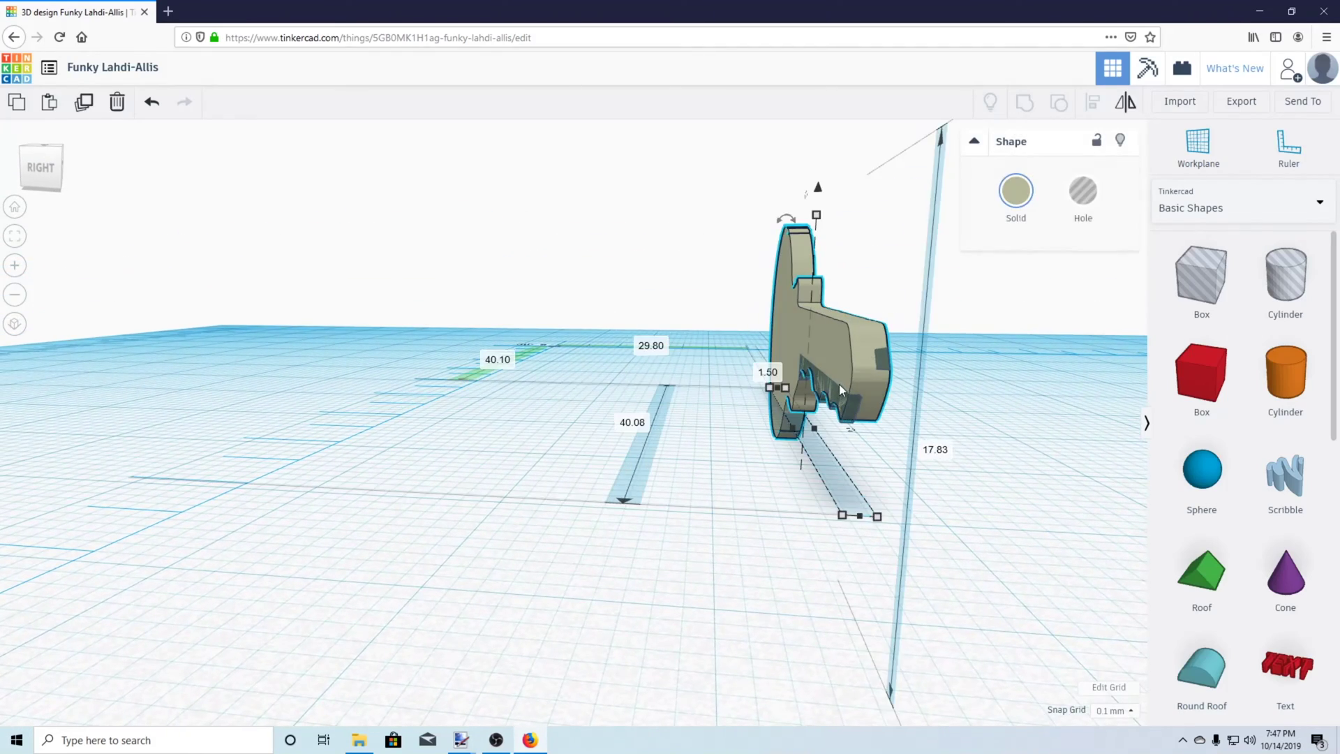
click(974, 416)
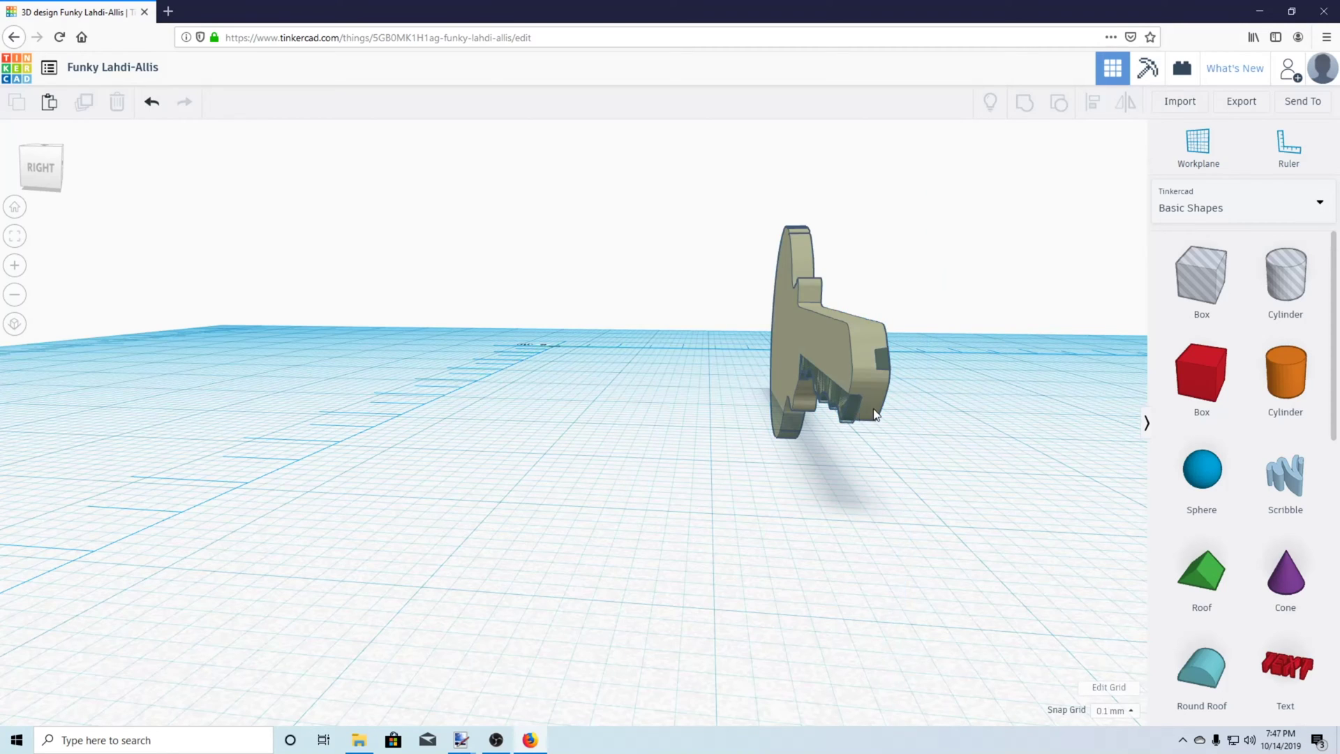
right_drag(875, 413, 911, 400)
click(869, 355)
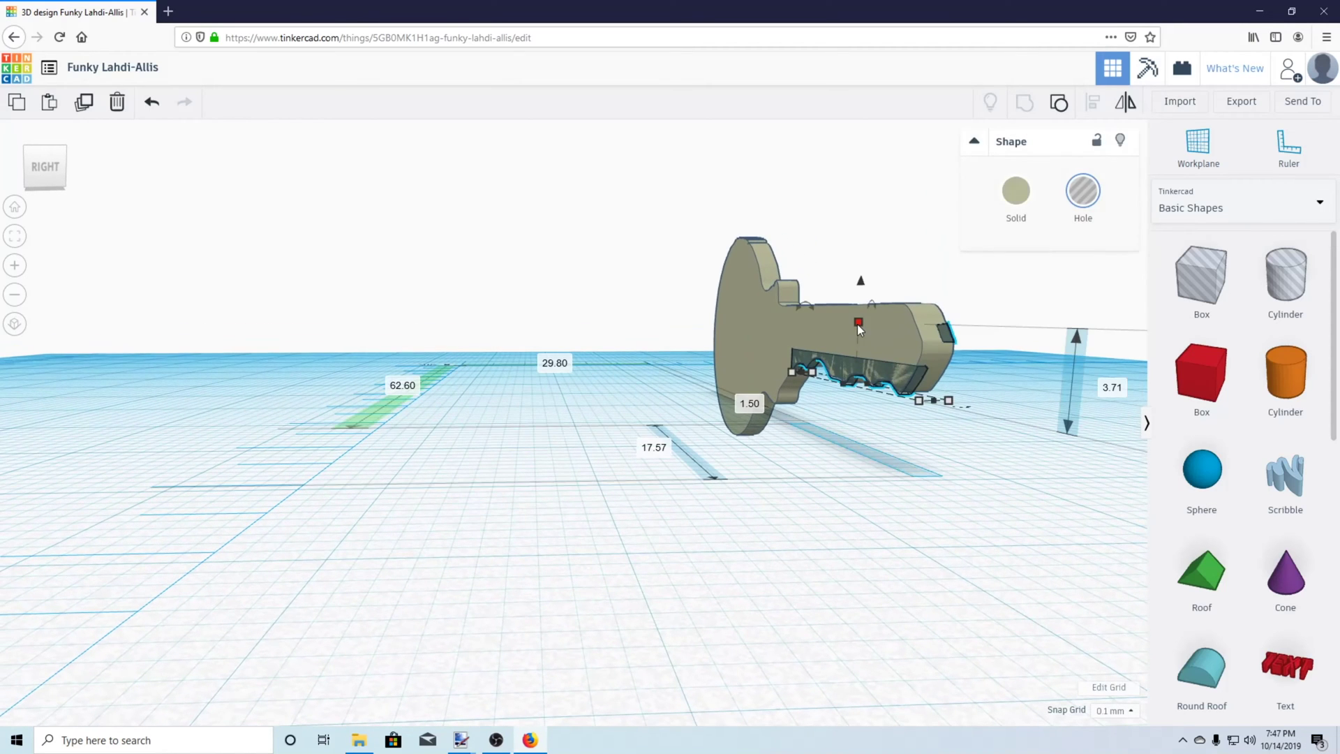
drag(859, 328, 858, 310)
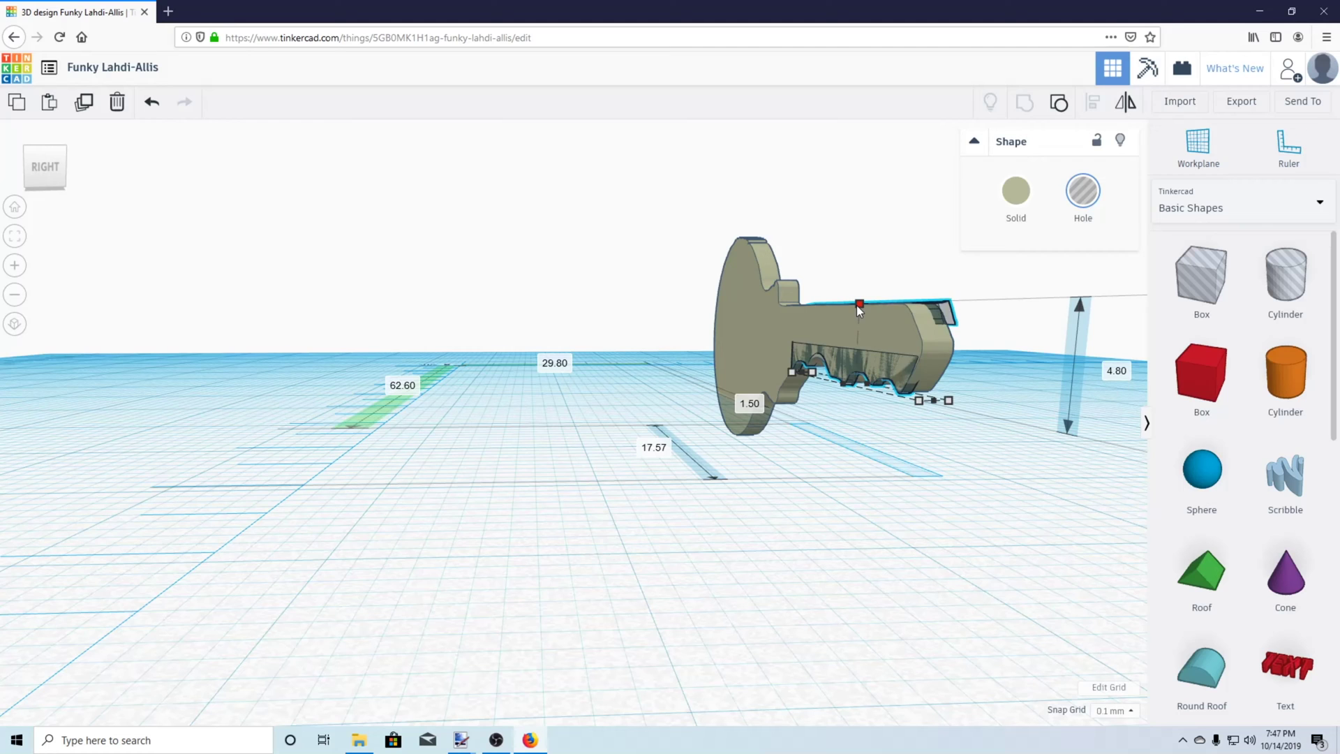
key(ctrl+z)
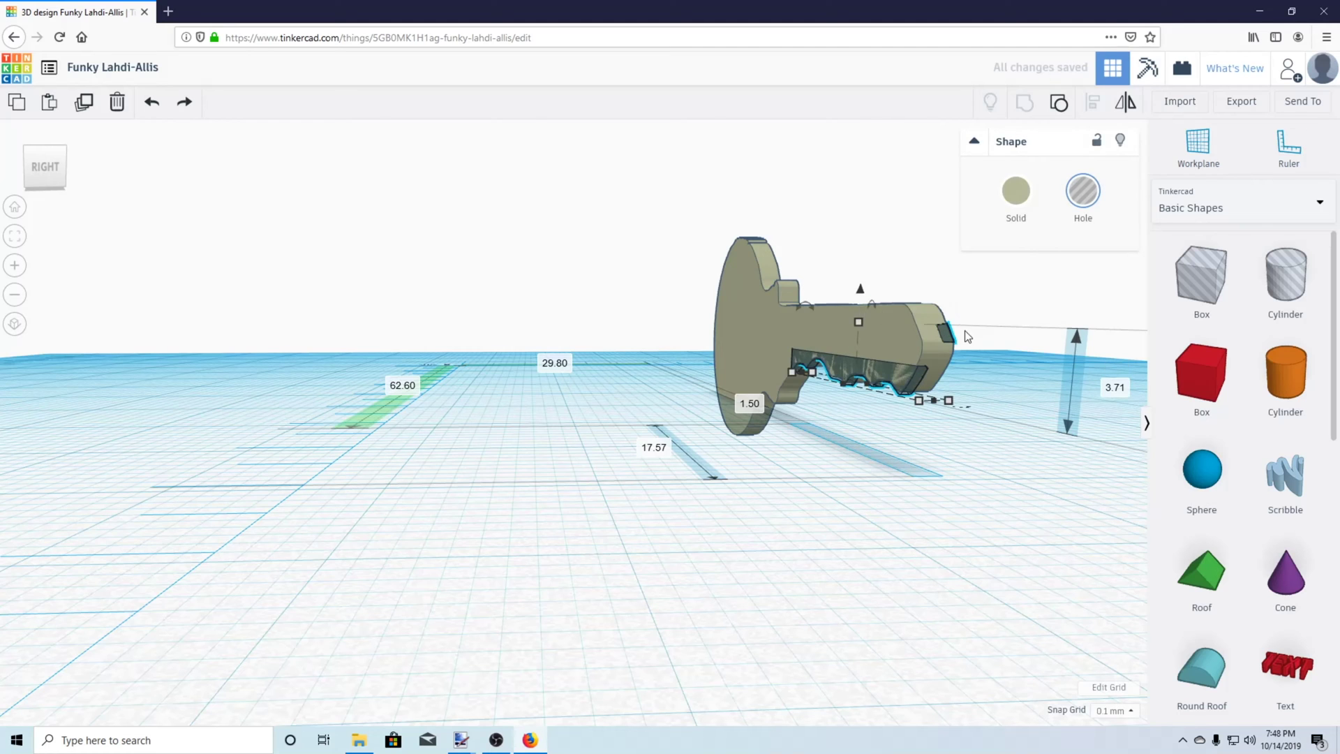
click(978, 423)
Step: Box-select both key parts and group them into one shape
right_drag(986, 422, 975, 562)
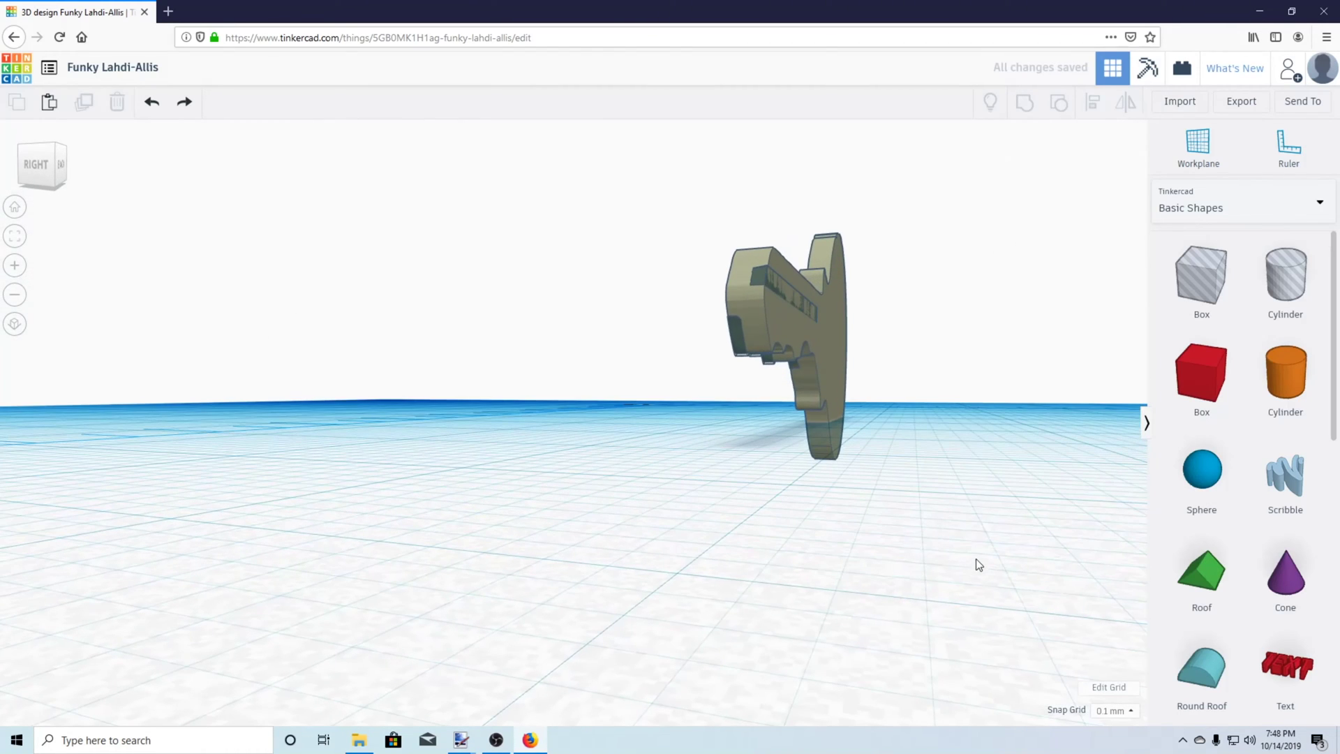
drag(976, 559, 713, 277)
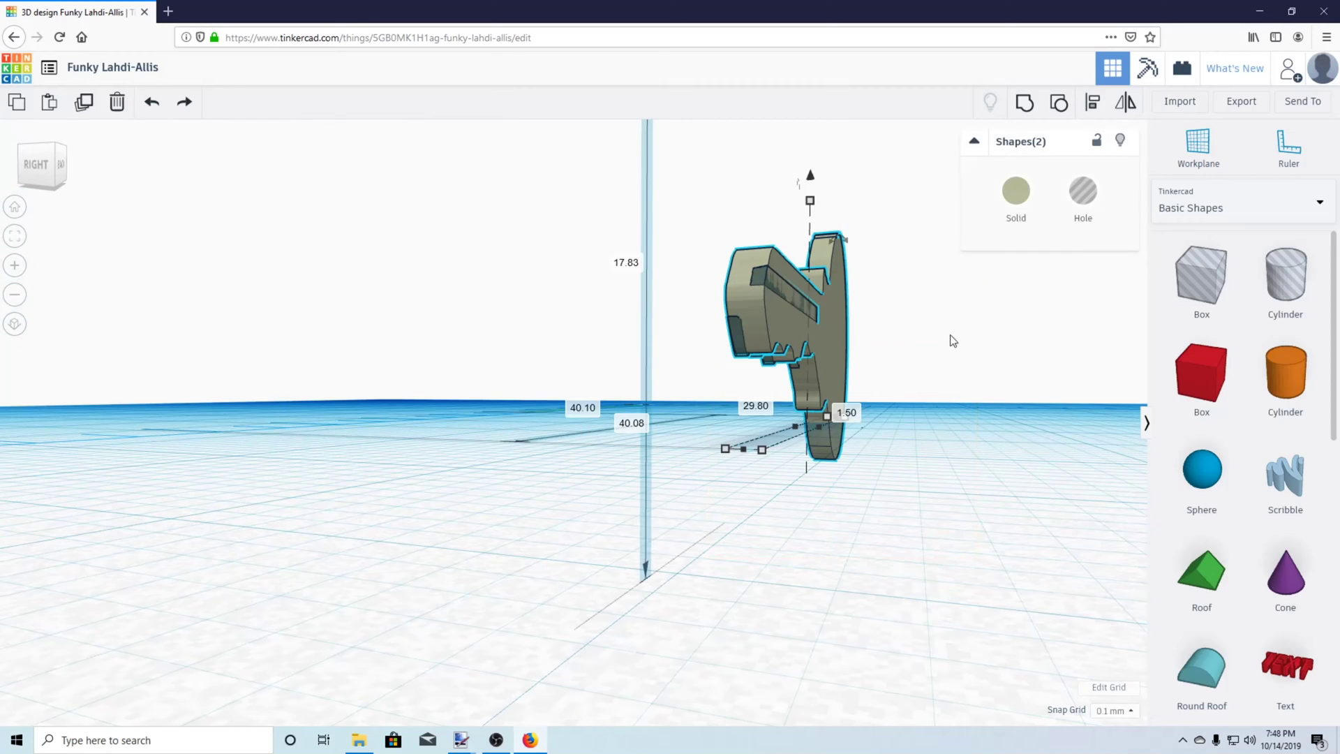
click(1022, 105)
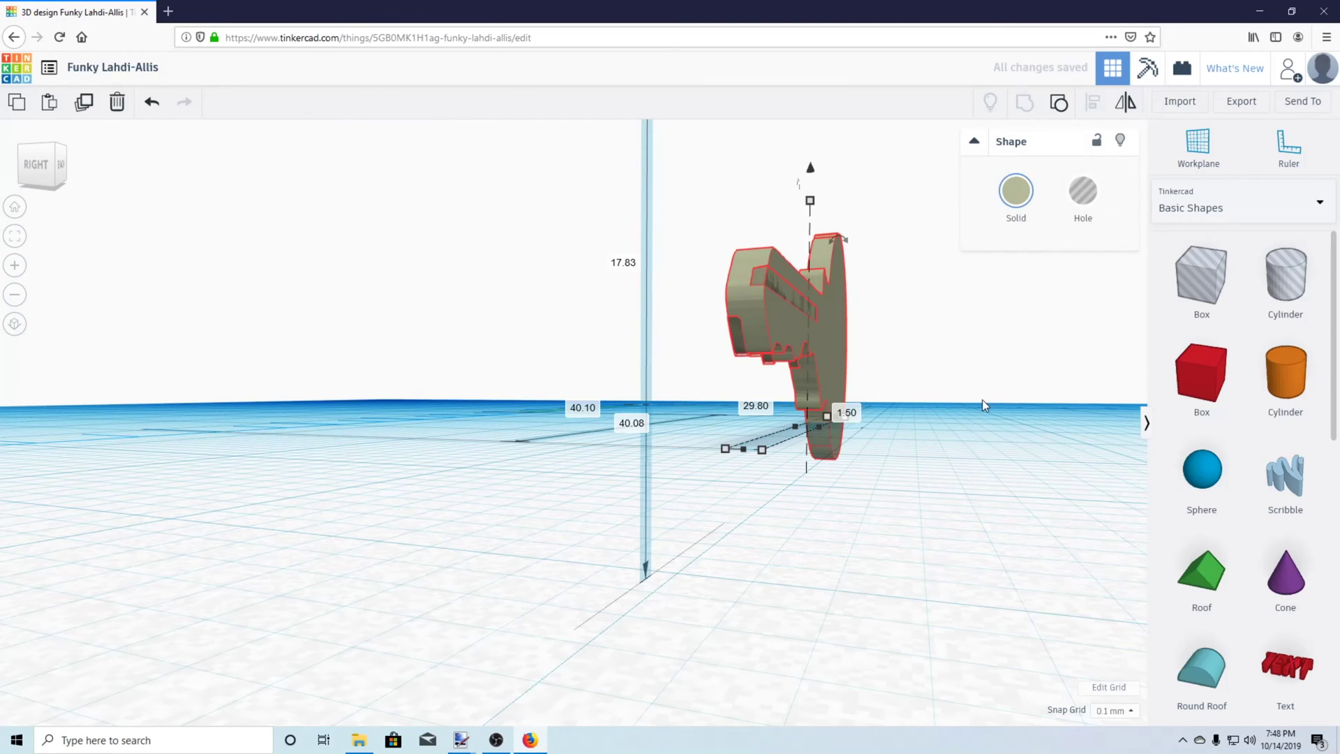
right_drag(1041, 392, 1203, 426)
scroll(946, 410, up, 5)
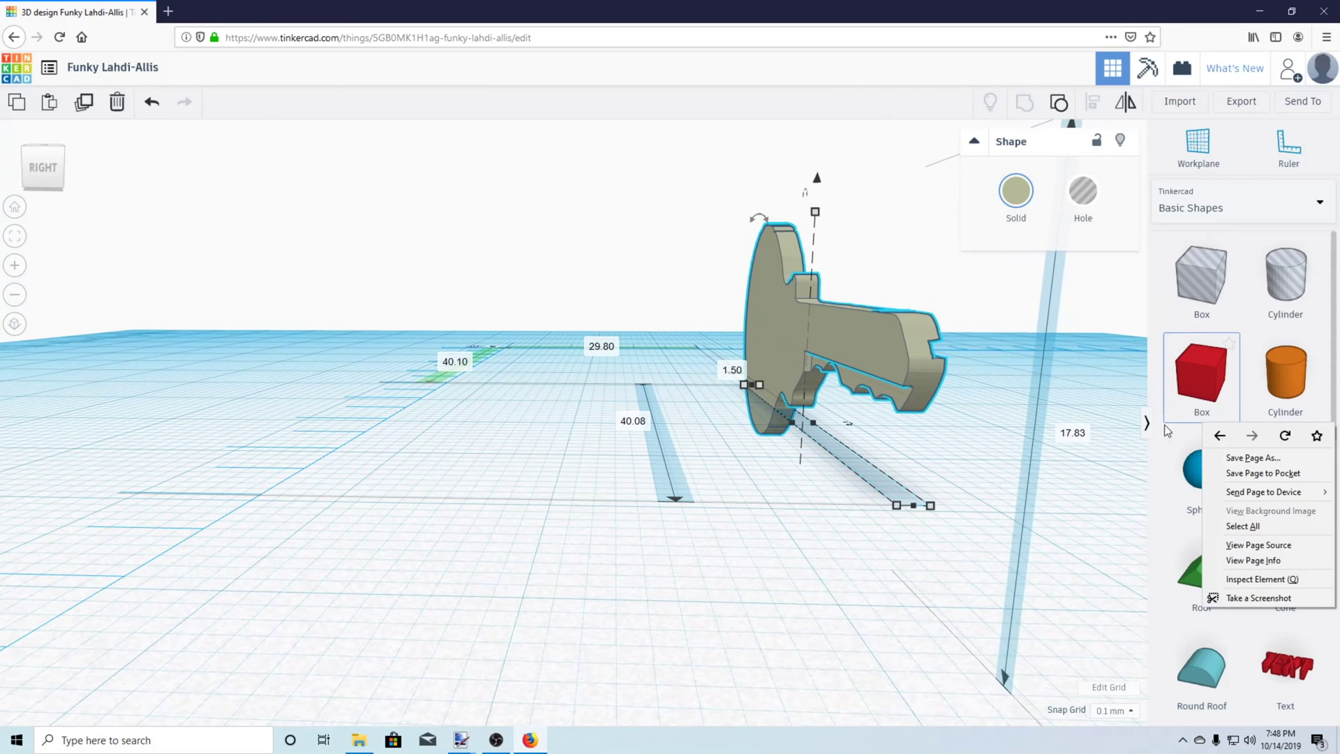
Step: Rotate the grouped key by an exact 90 degrees
click(974, 386)
mouse_move(767, 219)
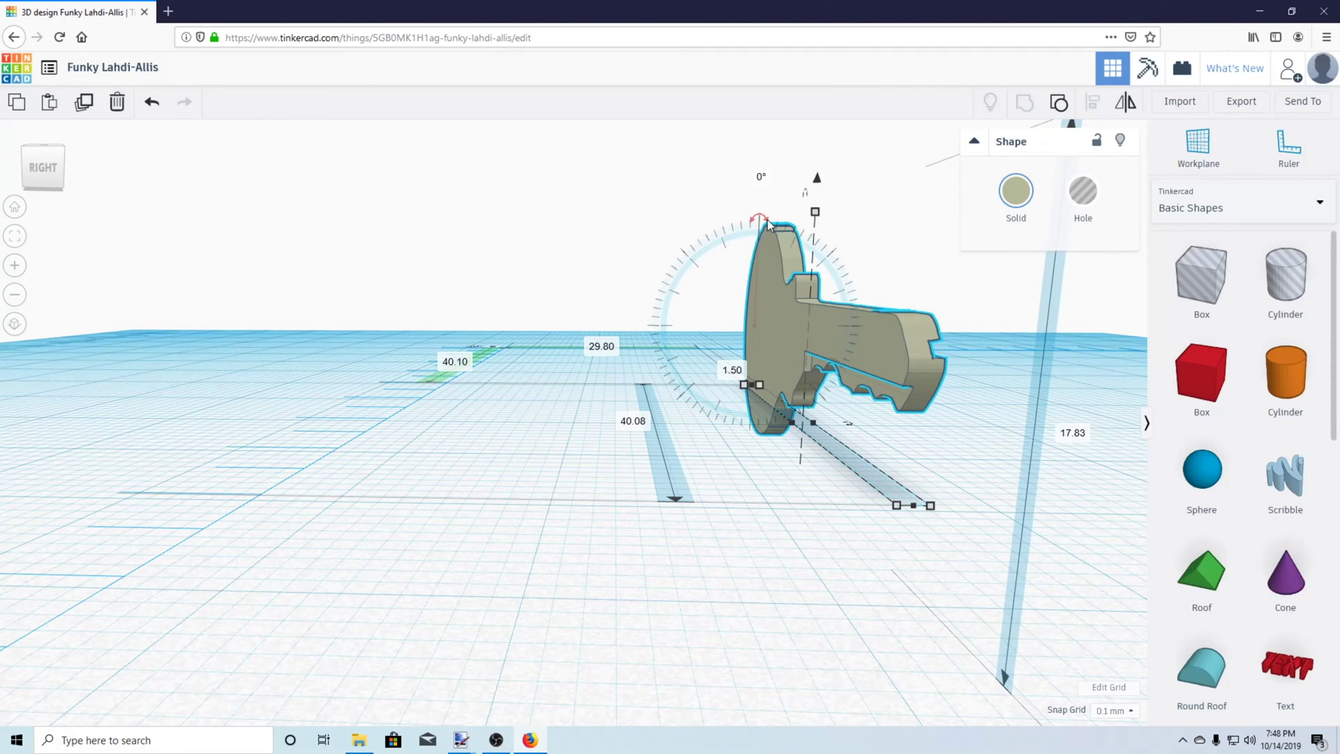
click(761, 176)
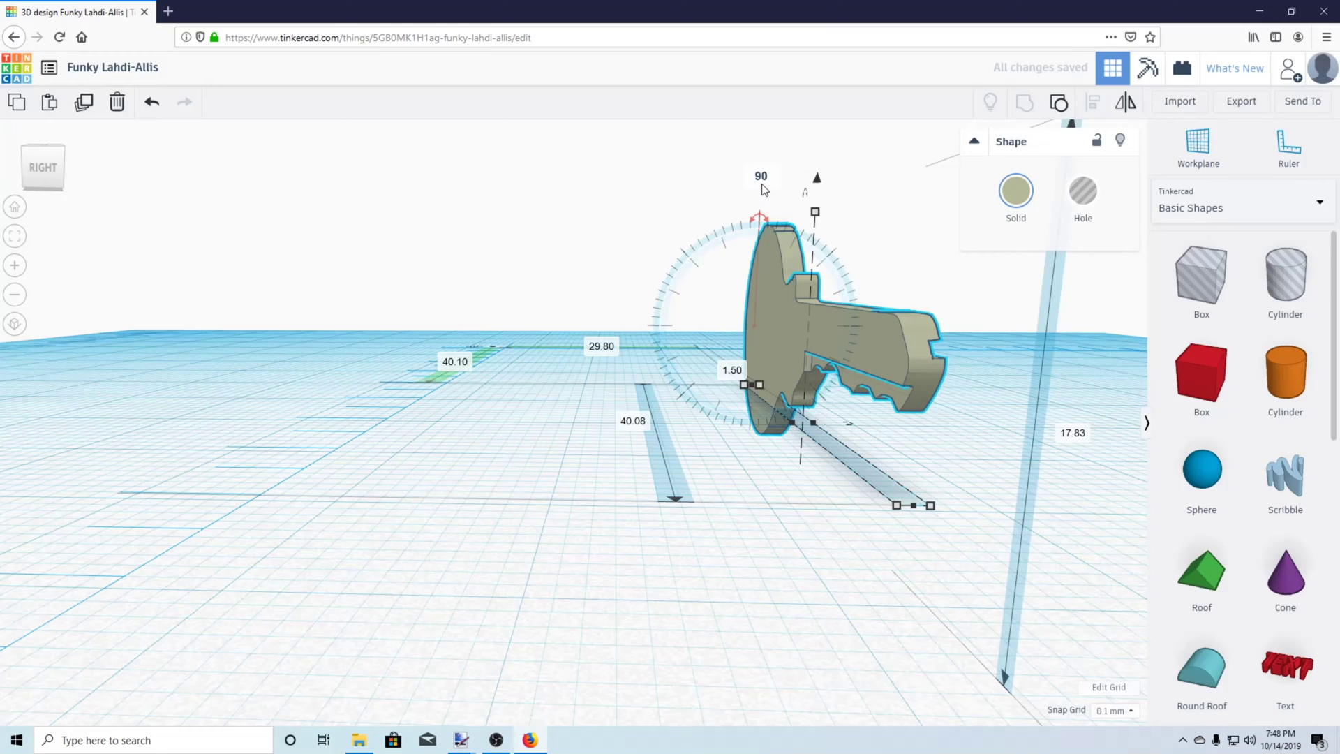
text(90)
key(Return)
Step: Orbit around the rotated key to confirm it lies flat, then search for the slicer
click(776, 474)
right_drag(776, 474, 697, 509)
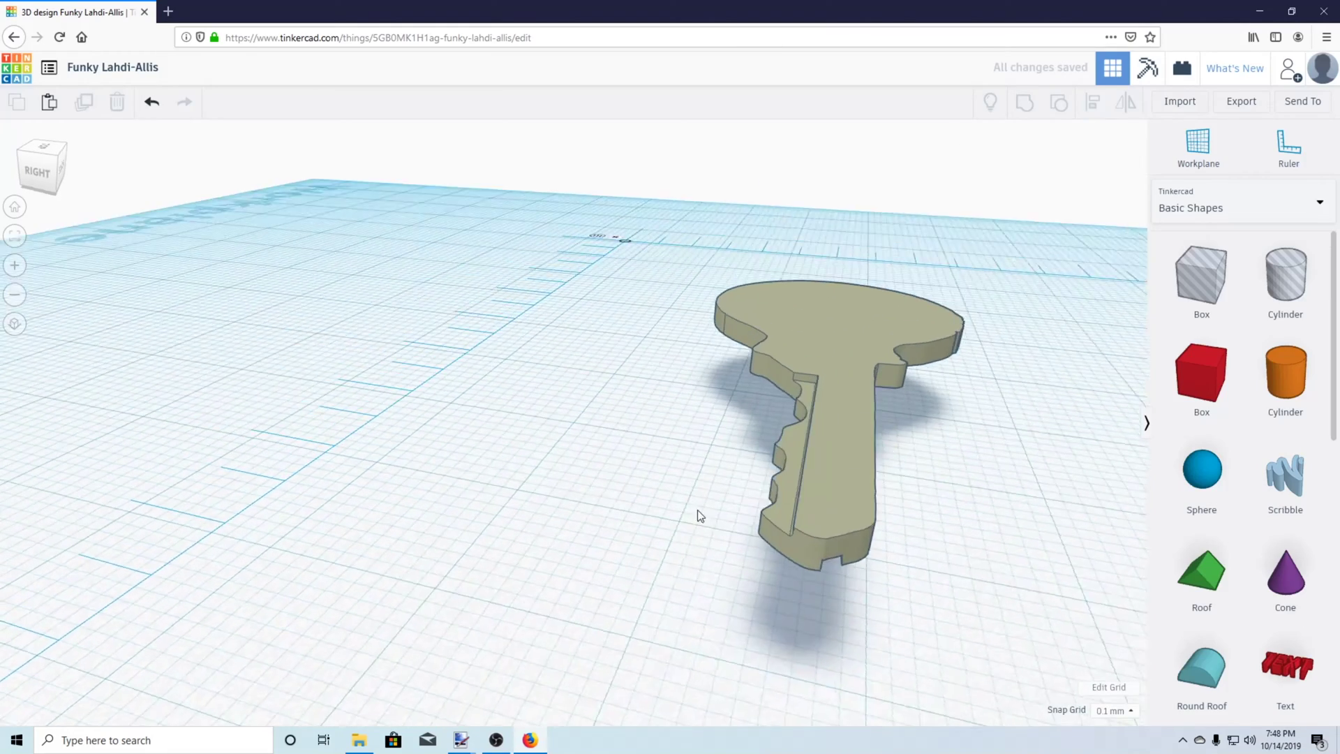
scroll(733, 509, up, 3)
scroll(894, 489, up, 3)
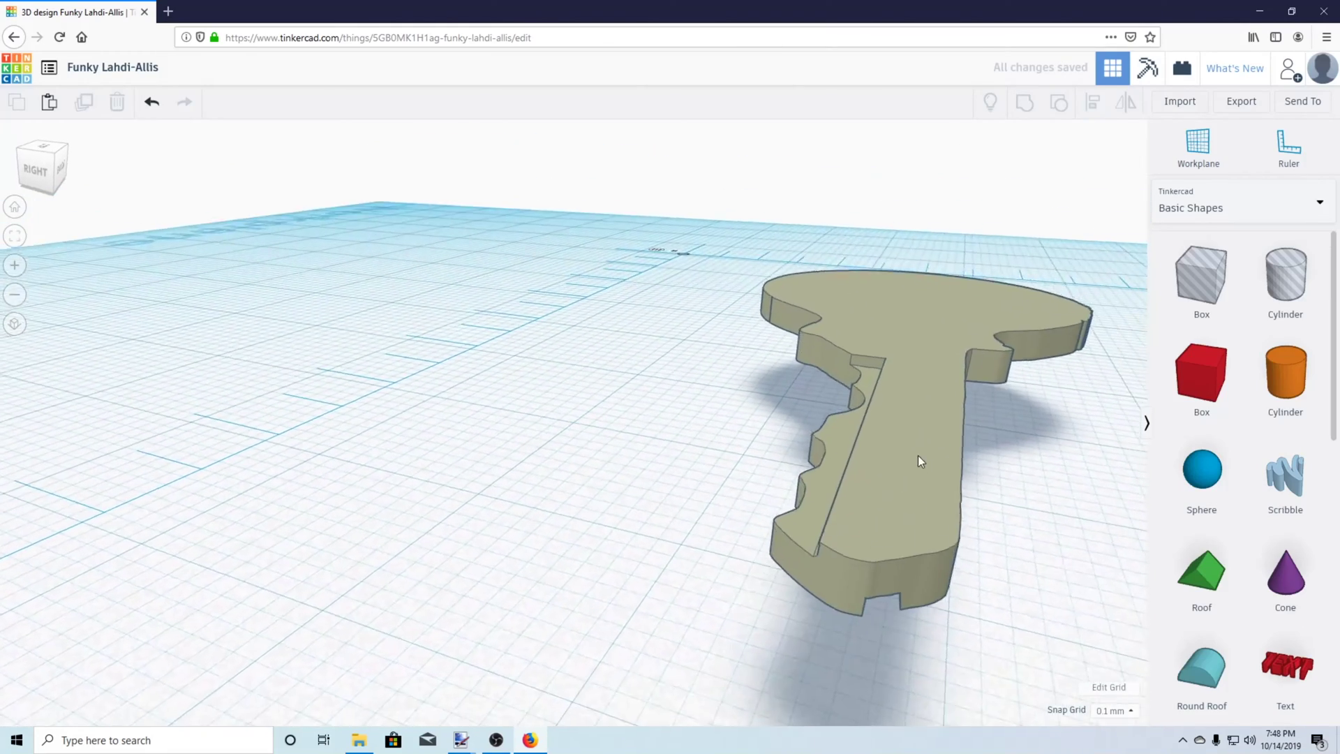
right_drag(918, 455, 887, 343)
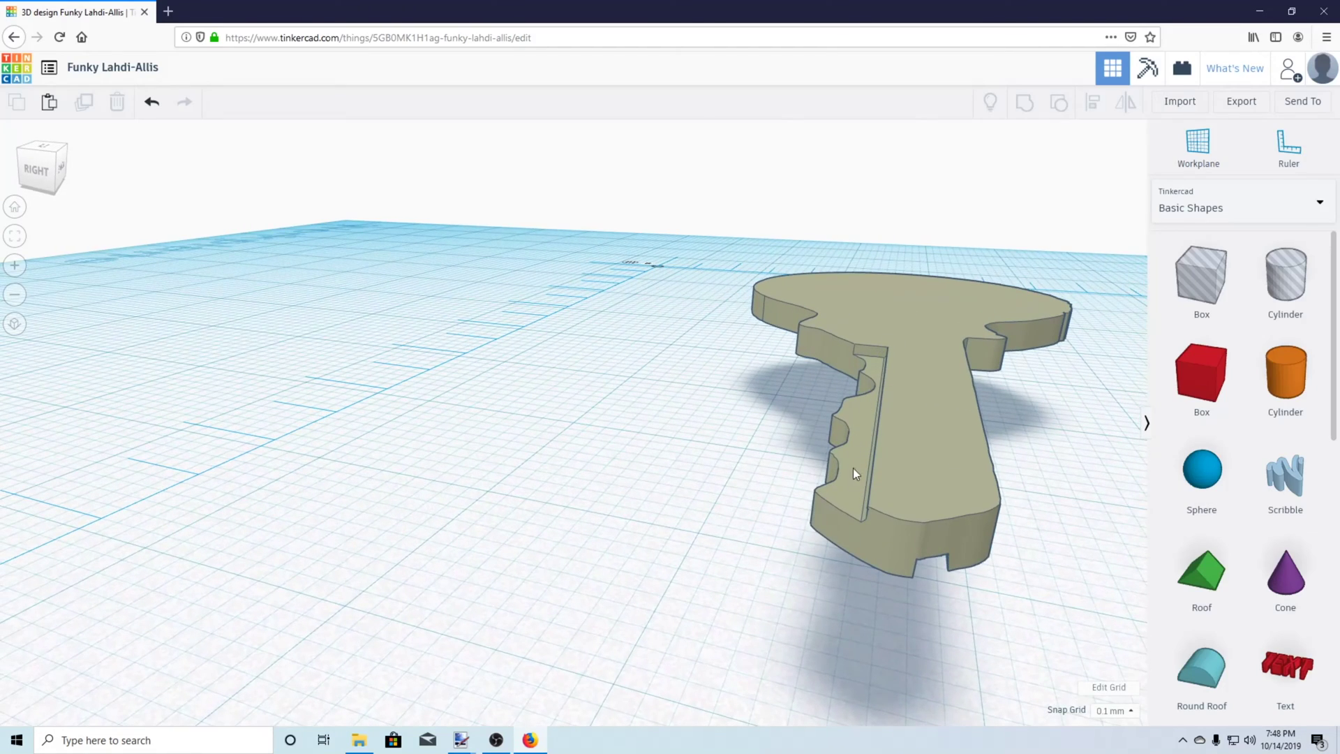
right_drag(928, 556, 746, 279)
right_drag(835, 295, 977, 384)
right_drag(1334, 391, 804, 483)
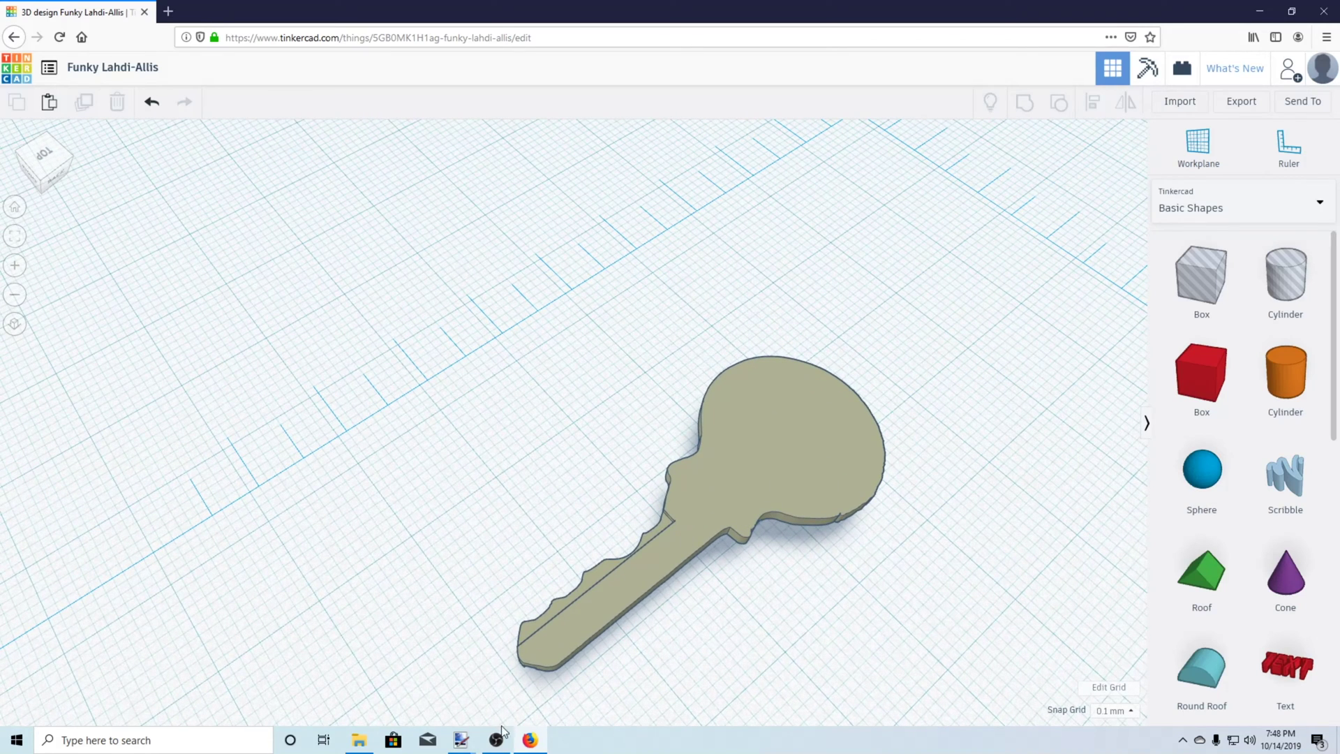
click(224, 730)
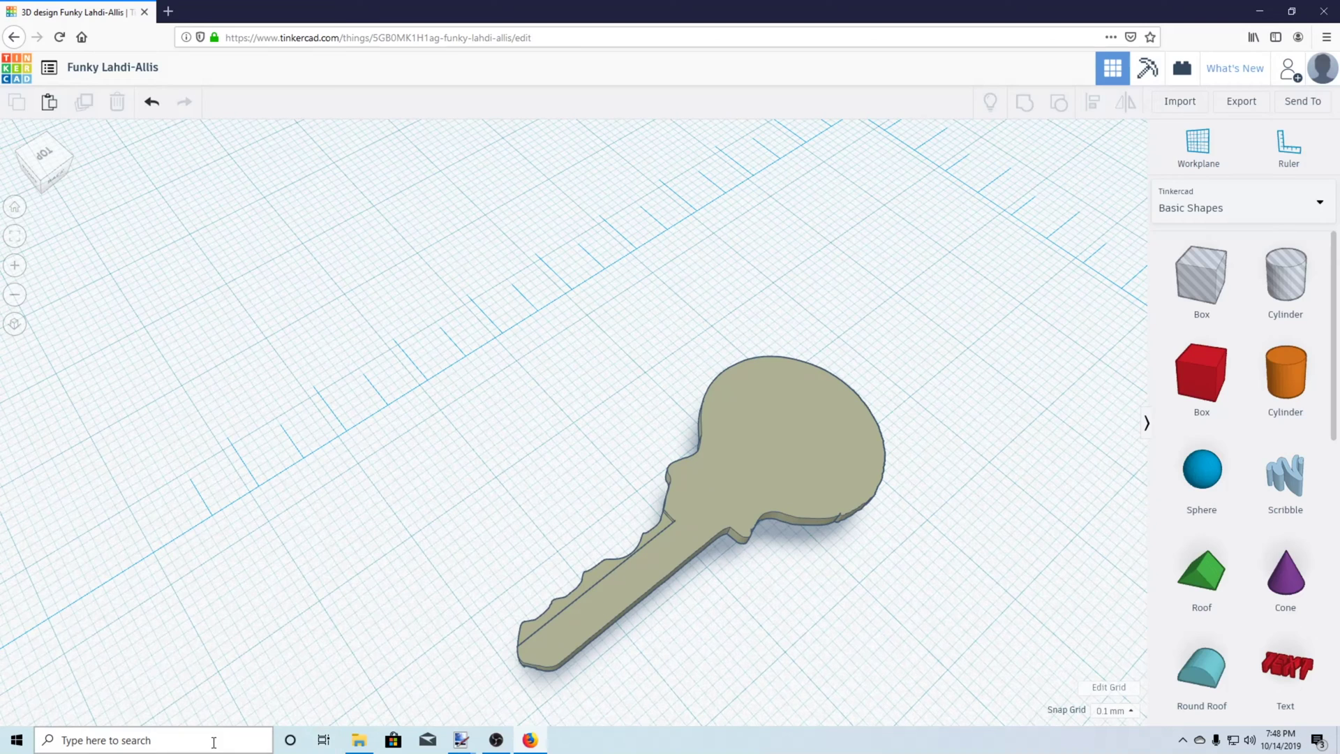
Step: Launch Ultimaker Cura with the key STL and orbit the model to check its underside
text(c)
key(Return)
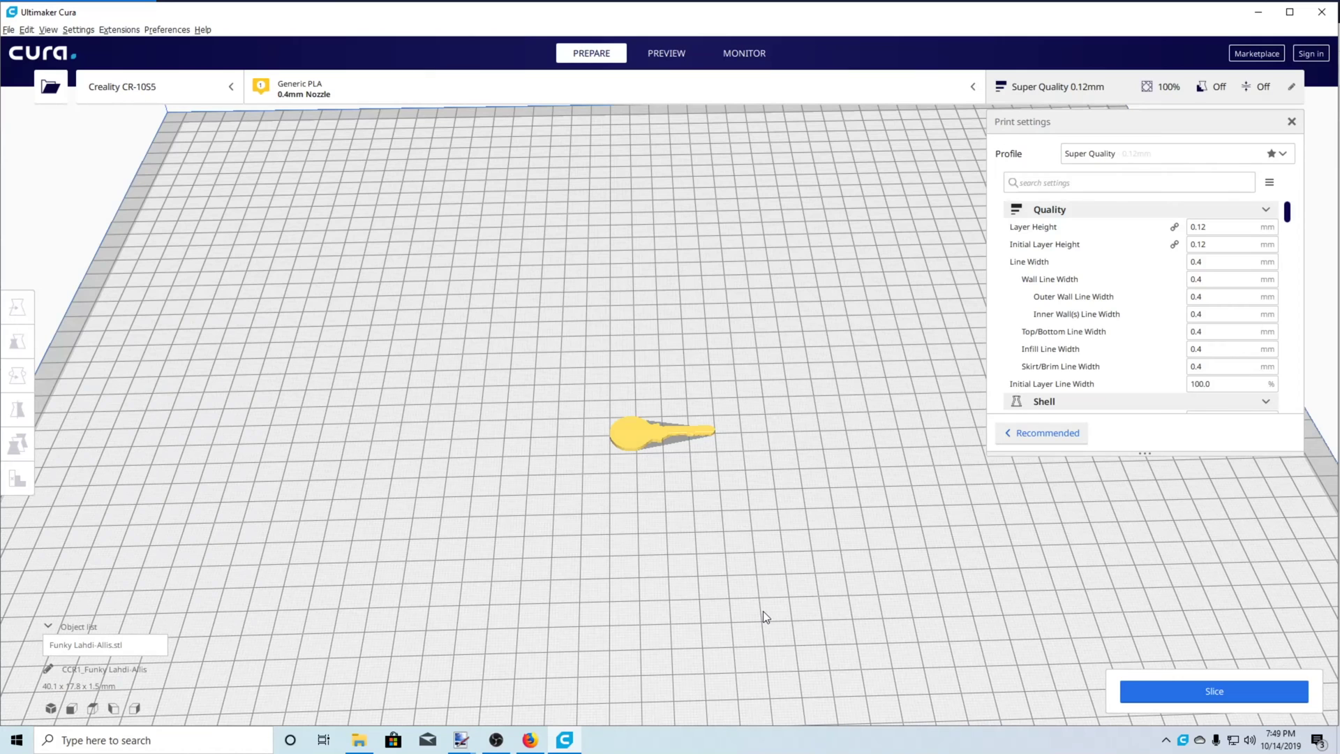
scroll(758, 584, up, 5)
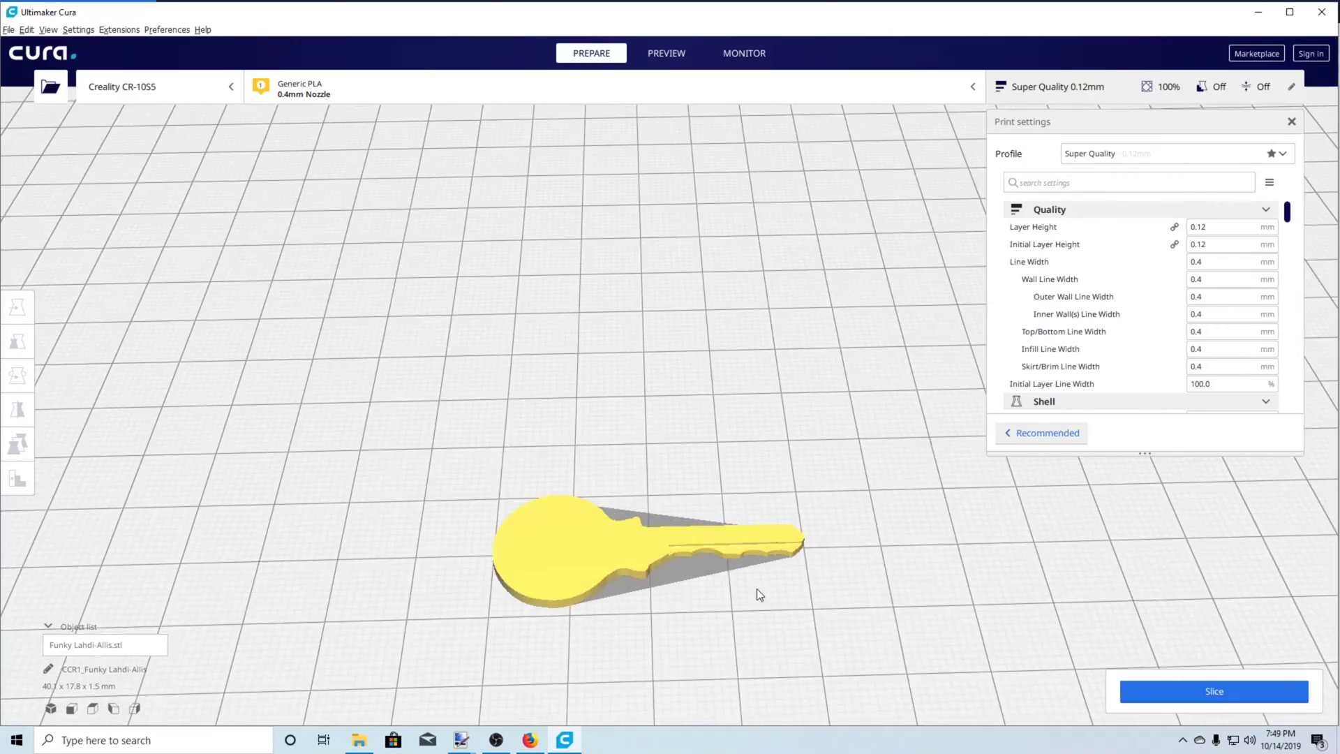
right_drag(757, 589, 751, 410)
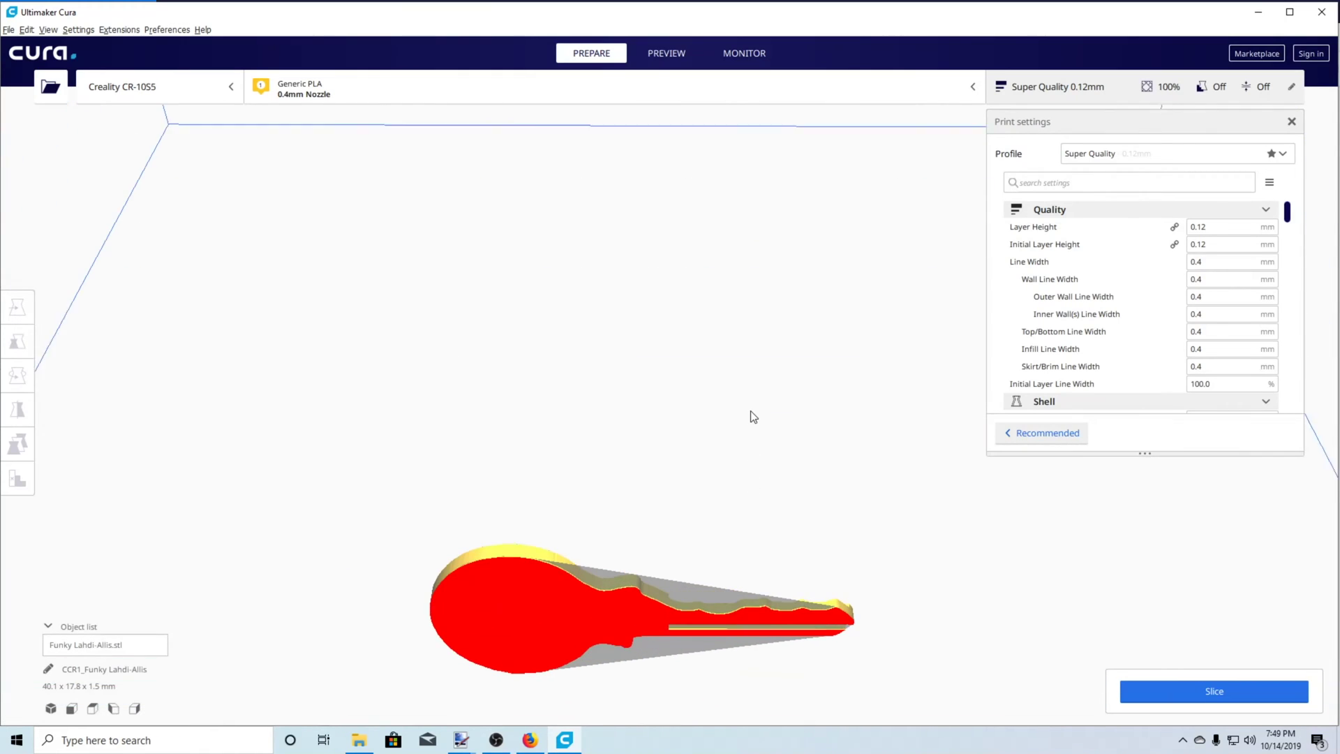
scroll(836, 622, up, 2)
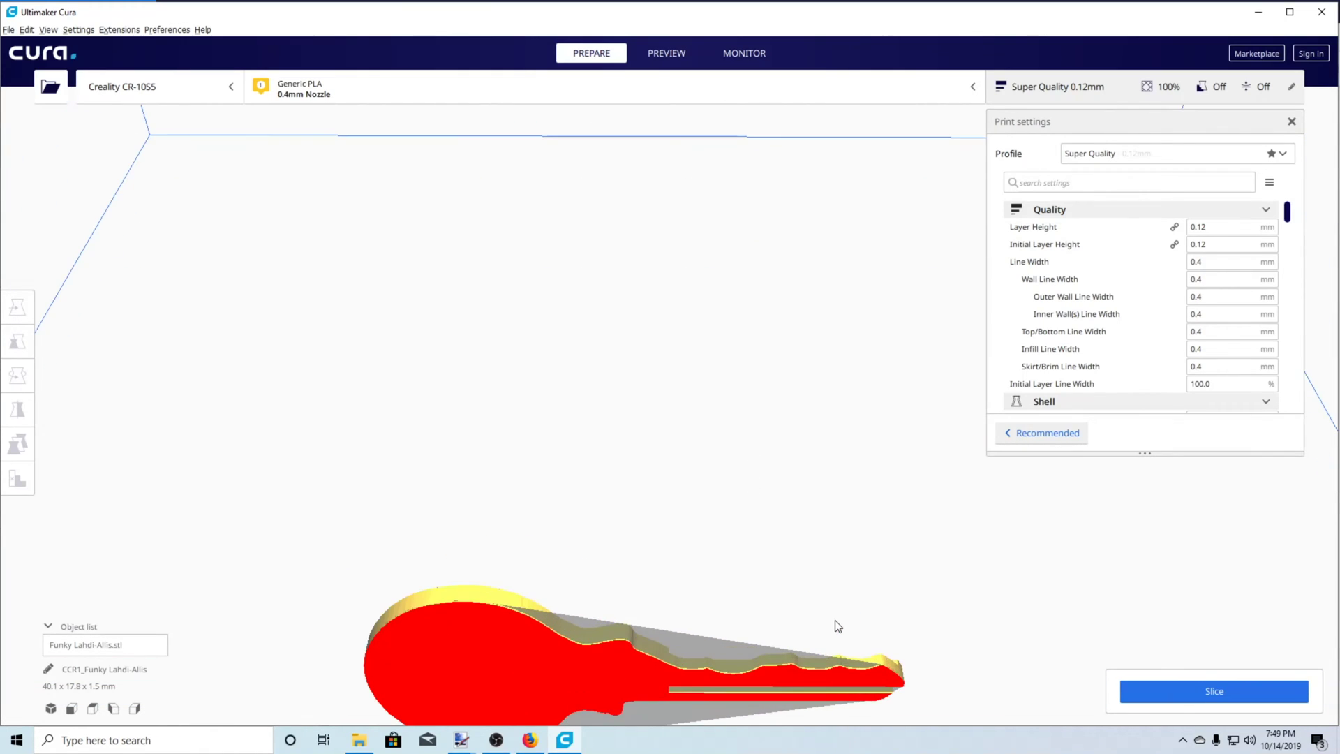
right_drag(835, 620, 808, 574)
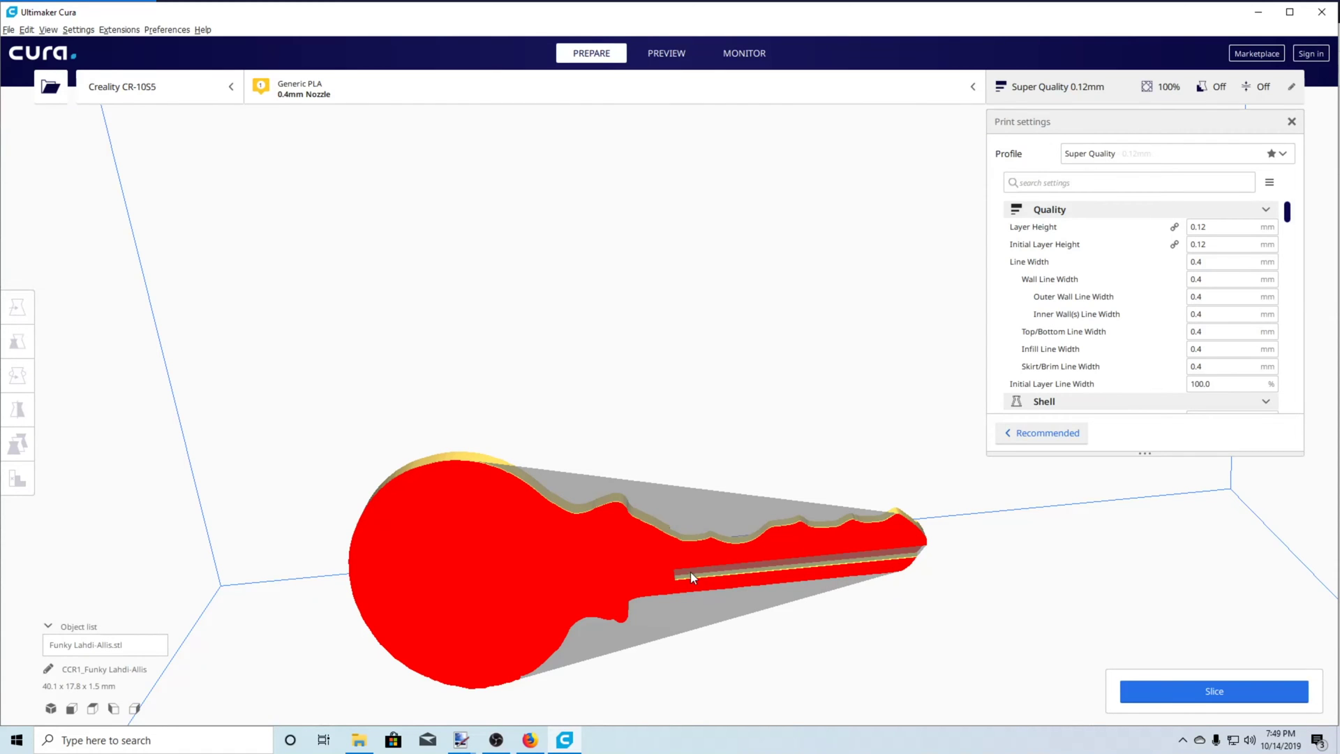
right_drag(736, 568, 786, 604)
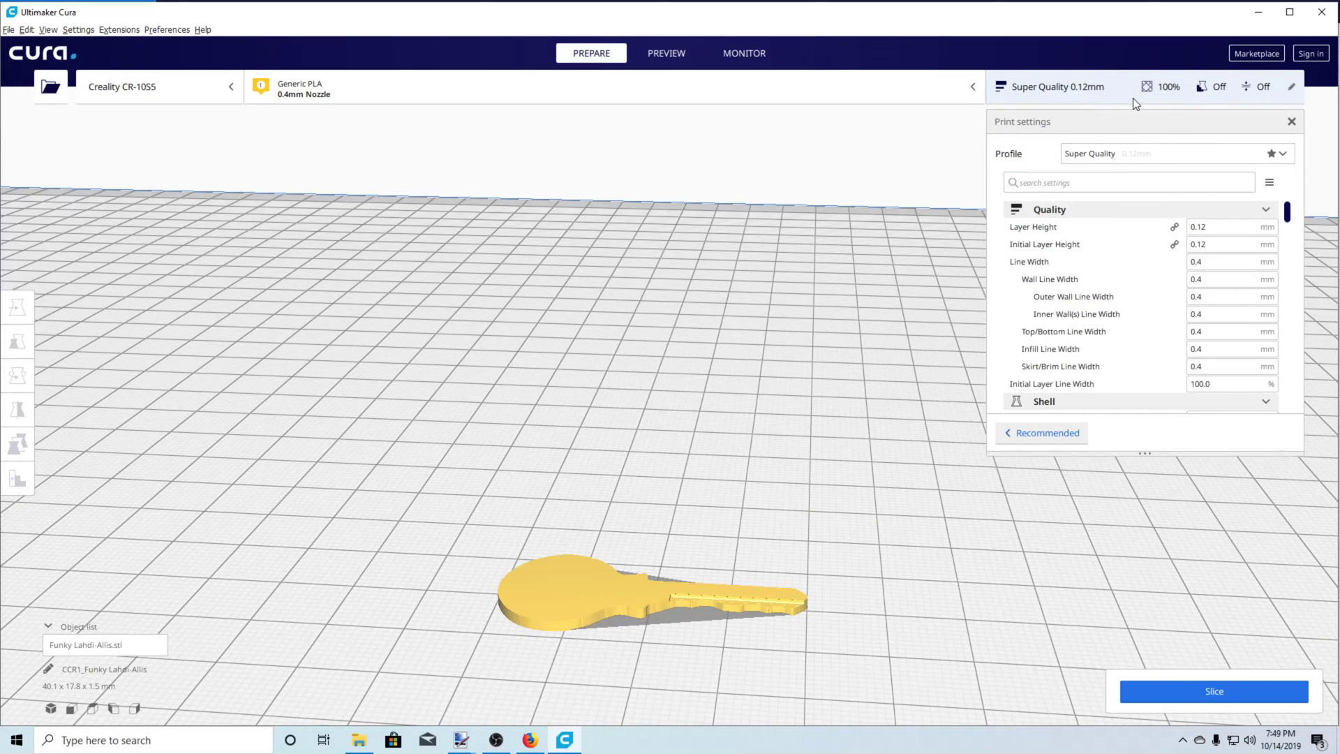
Step: Scroll the Custom print settings down to the speed options, showing Print Speed 30 mm/s
scroll(1101, 269, down, 3)
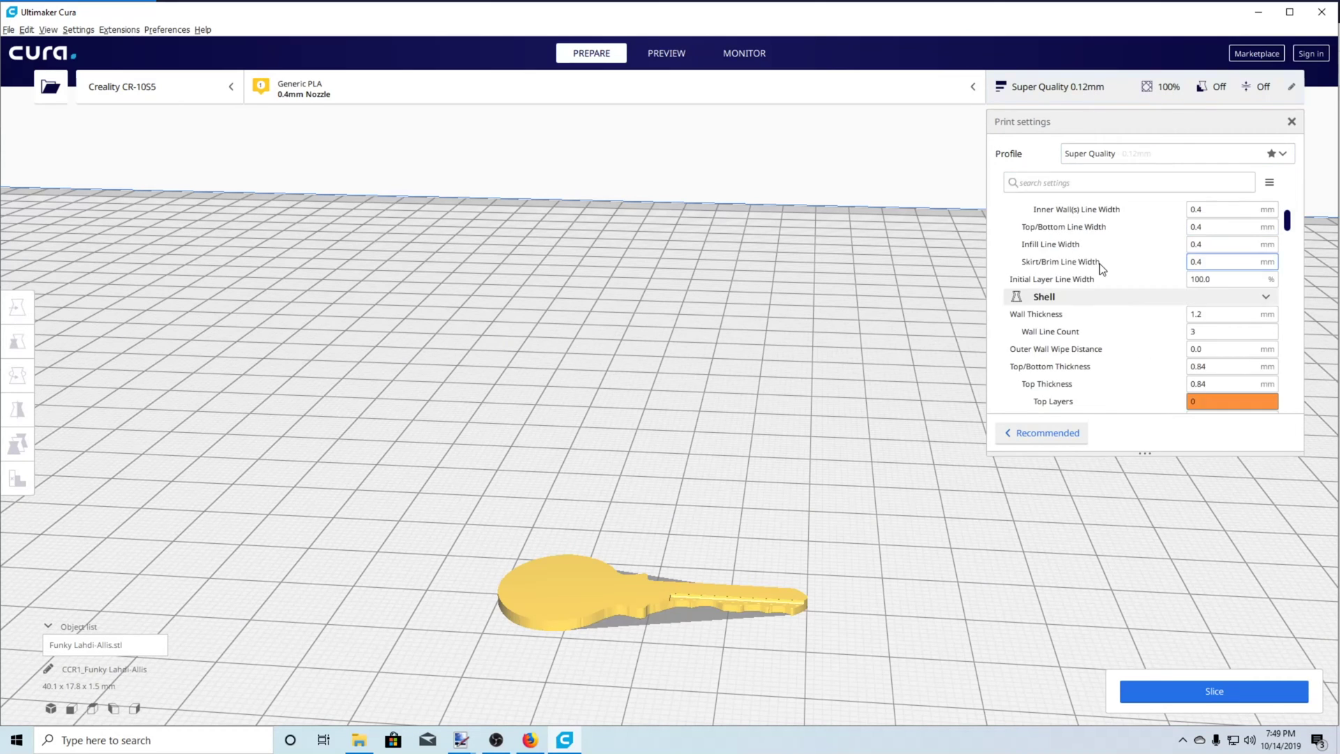
scroll(1116, 275, down, 5)
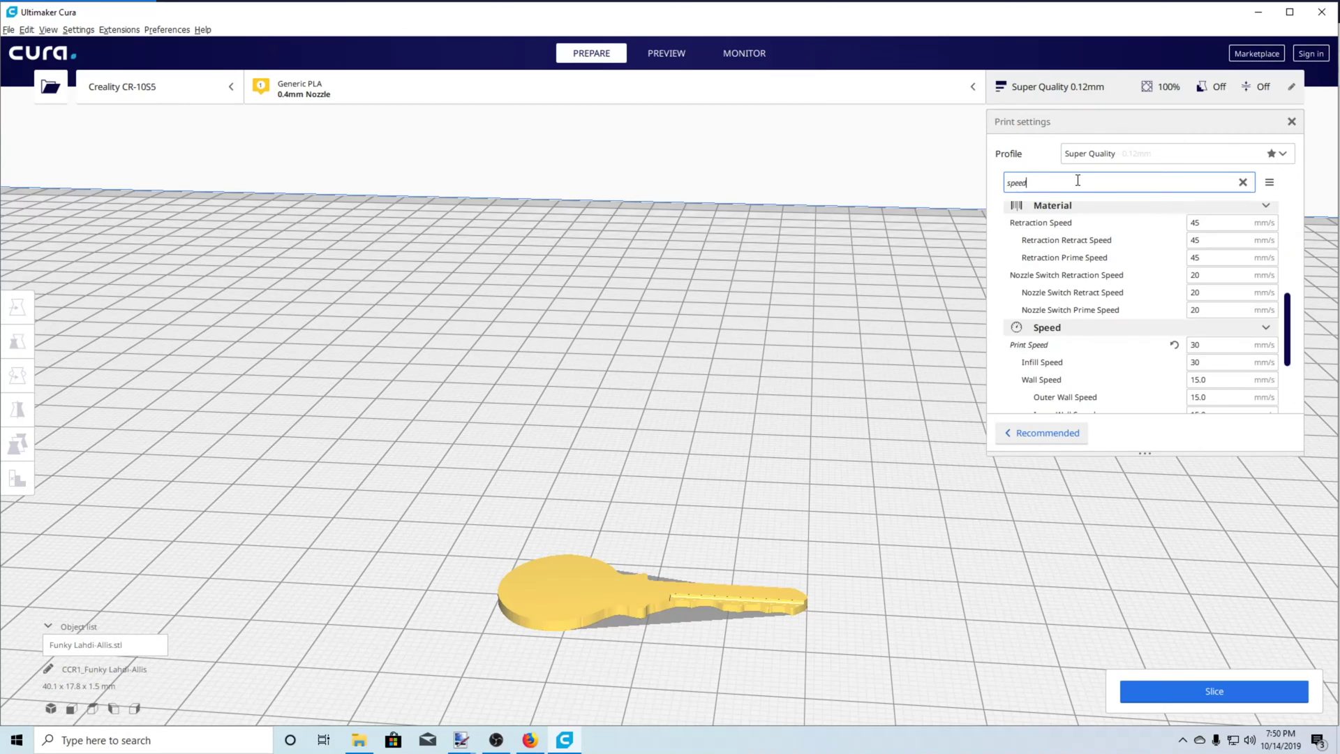
Step: Close the print settings and slice the key, getting a 13-minute, 1 g estimate
click(1295, 124)
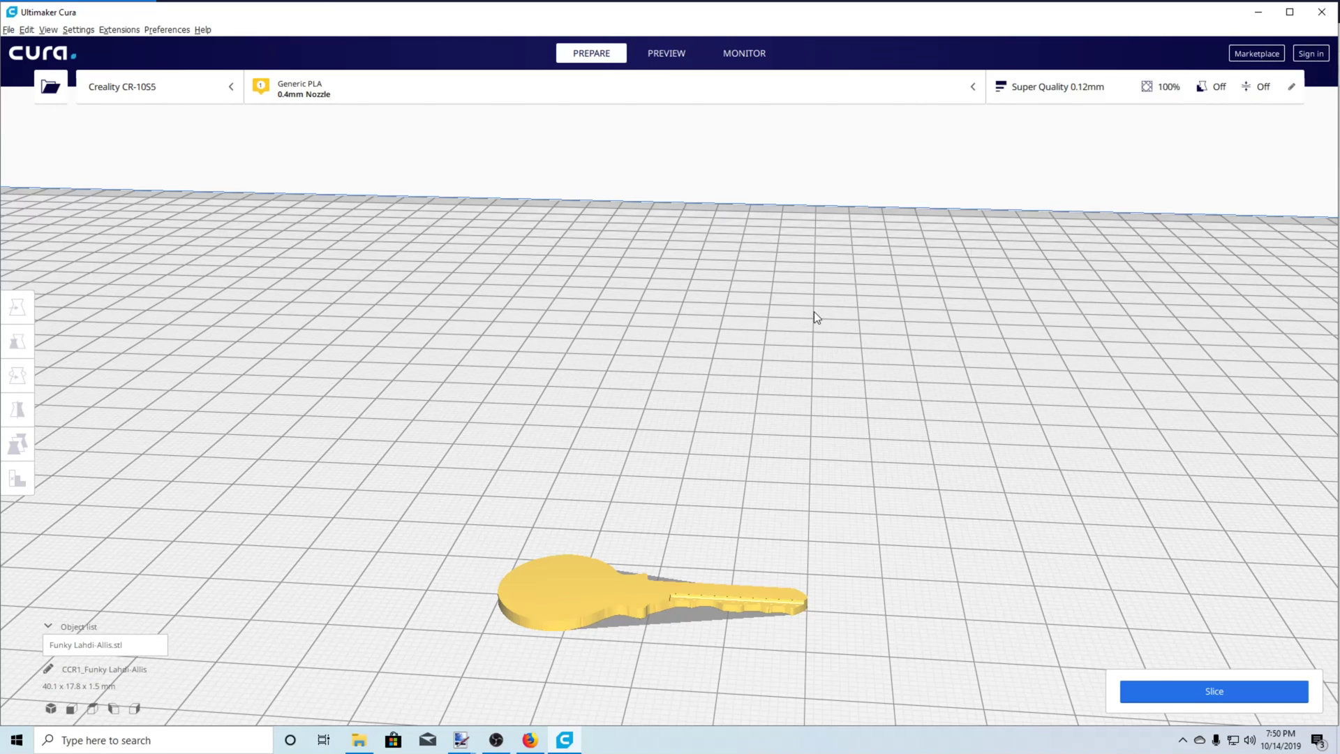
right_drag(813, 311, 1167, 708)
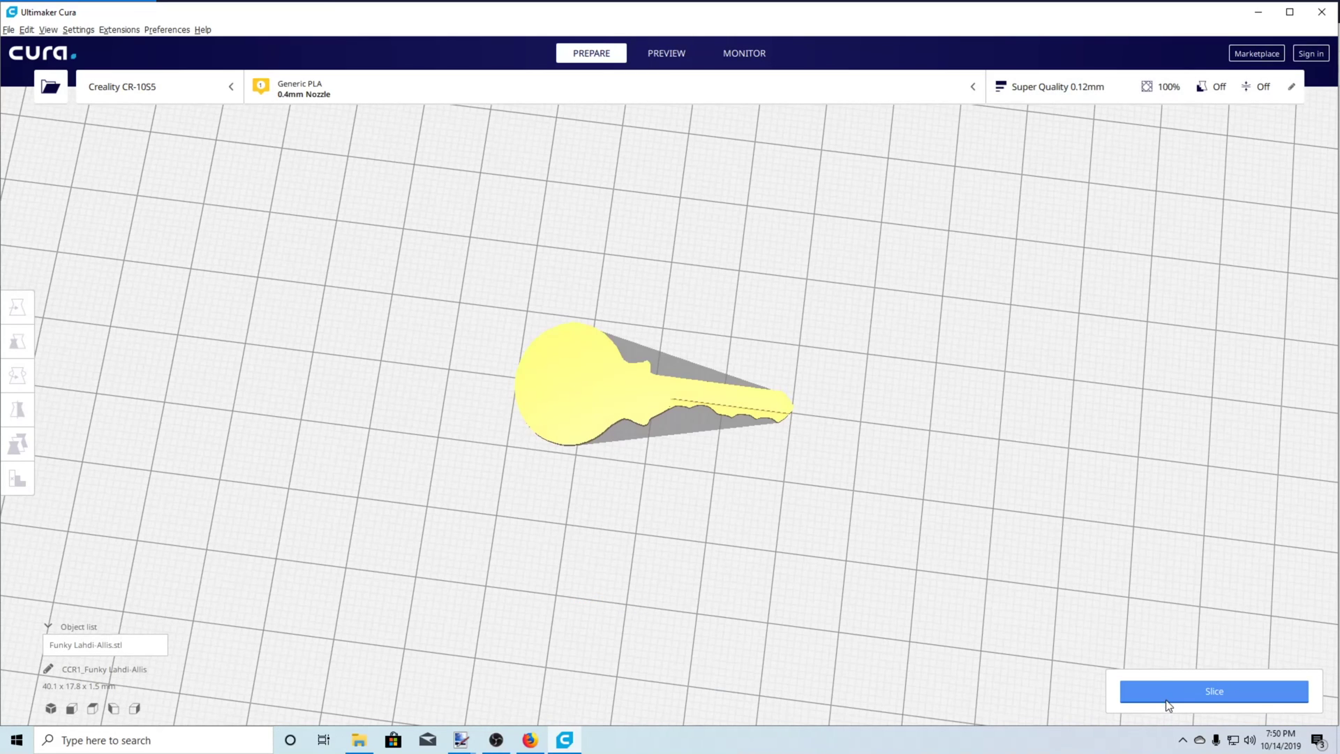
click(1166, 700)
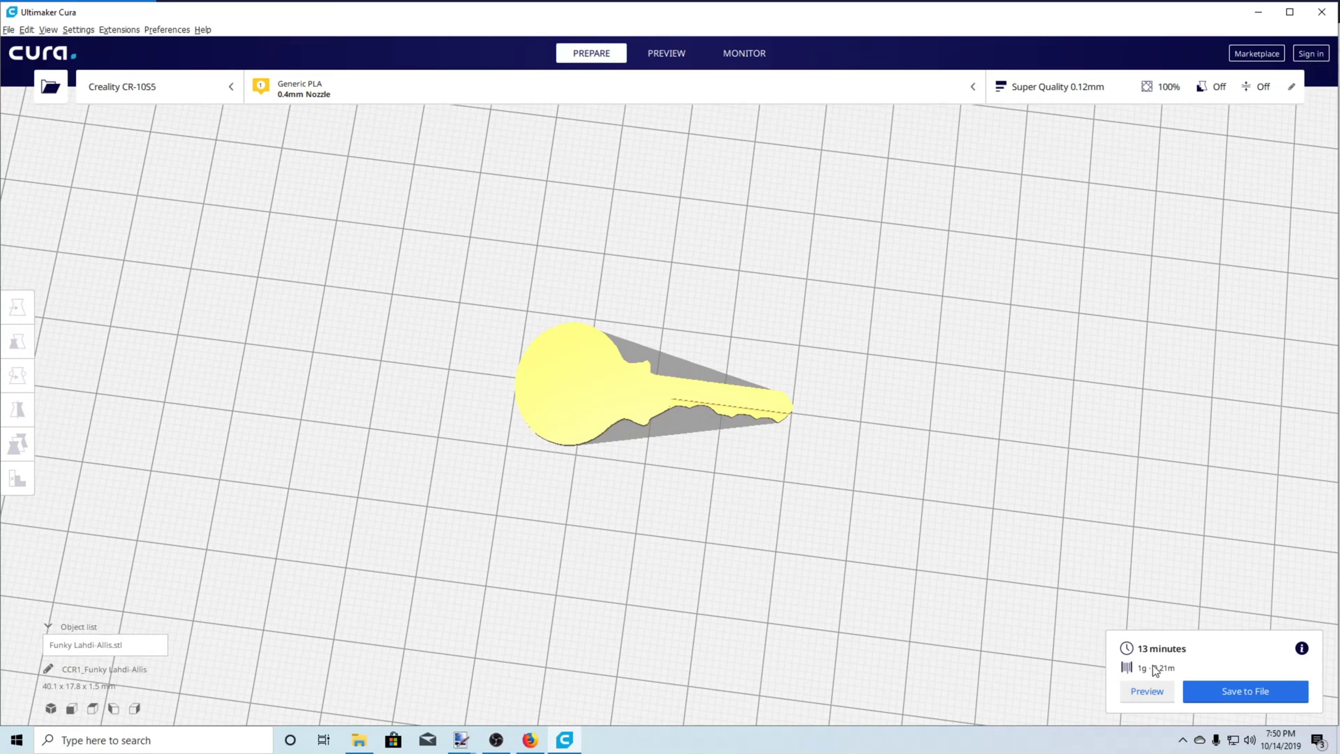
scroll(789, 479, up, 3)
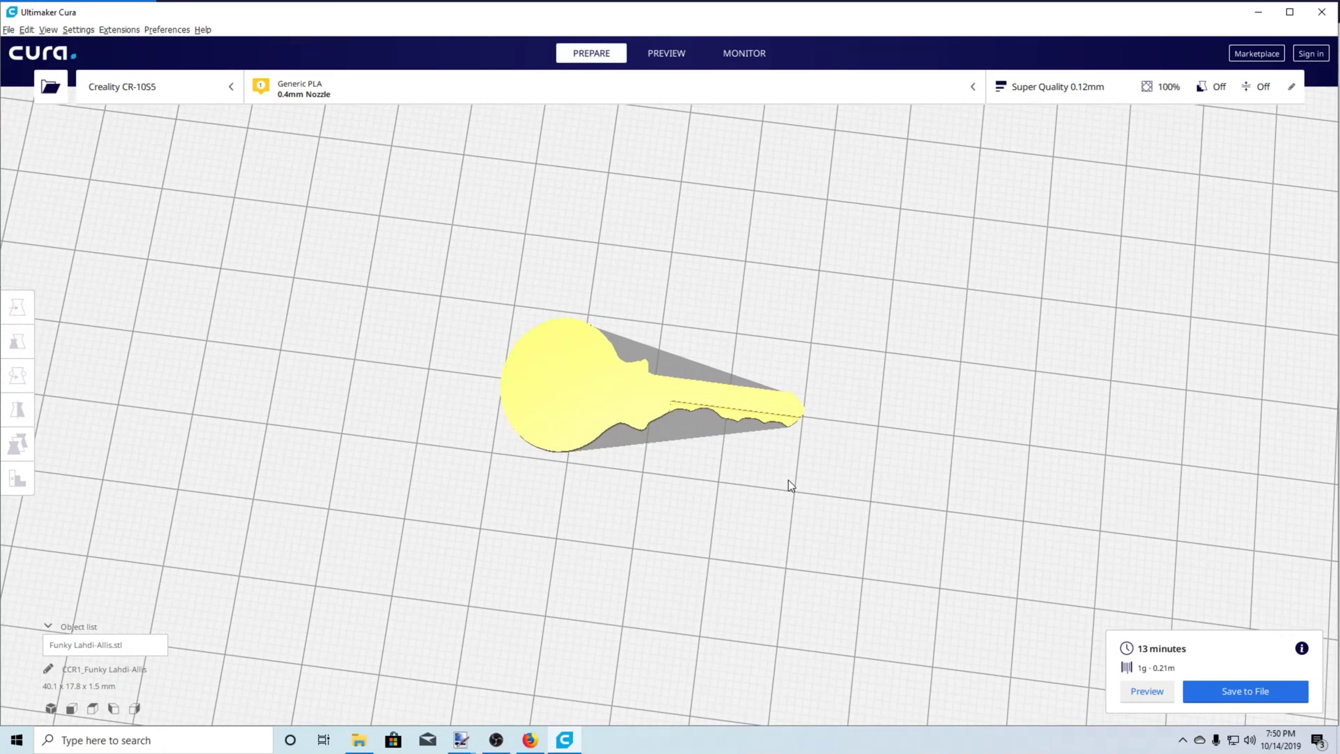
right_drag(814, 483, 820, 449)
right_drag(726, 542, 696, 554)
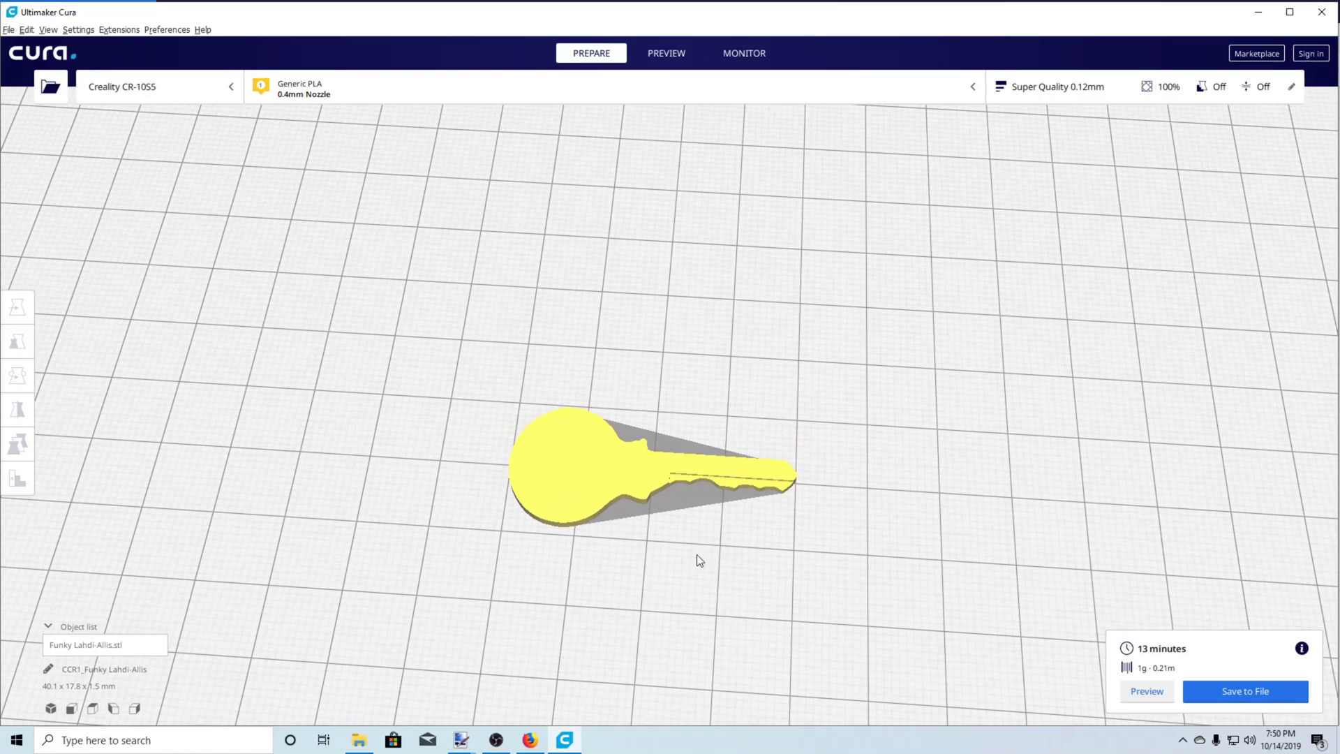